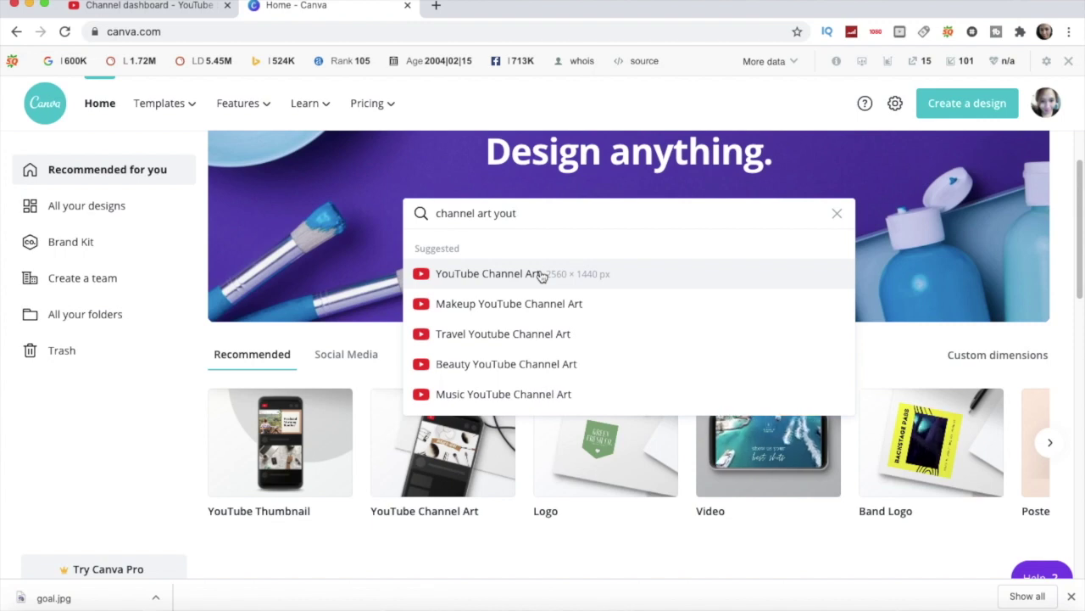
Open the suggested YouTube Channel Art template category with the 2560 × 1440 px format
click(541, 274)
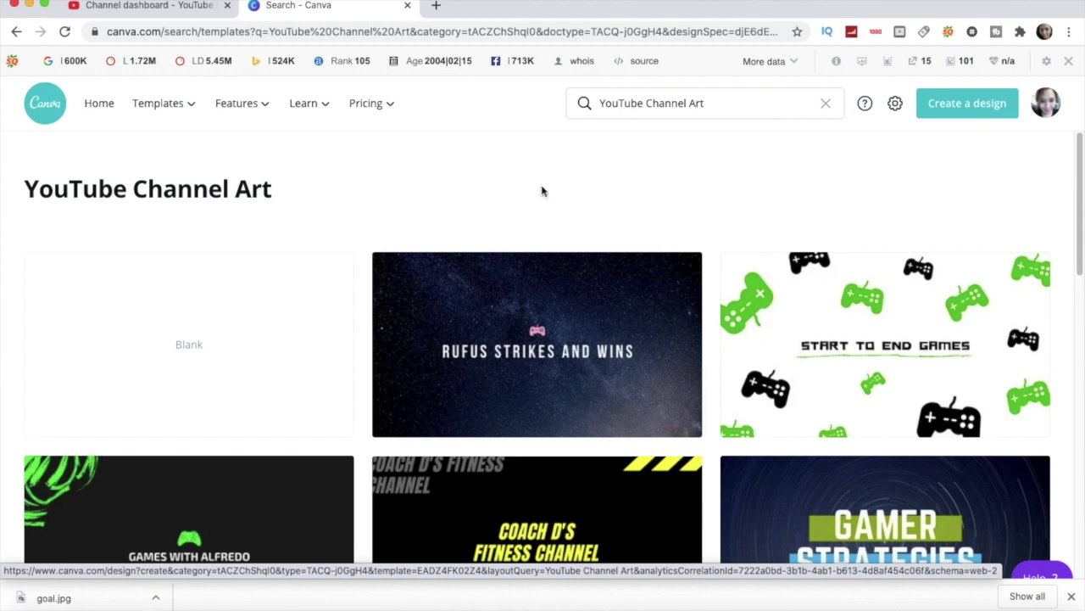
Search the web for "channel art dimenaion" in a new browser tab and show the image results
click(435, 7)
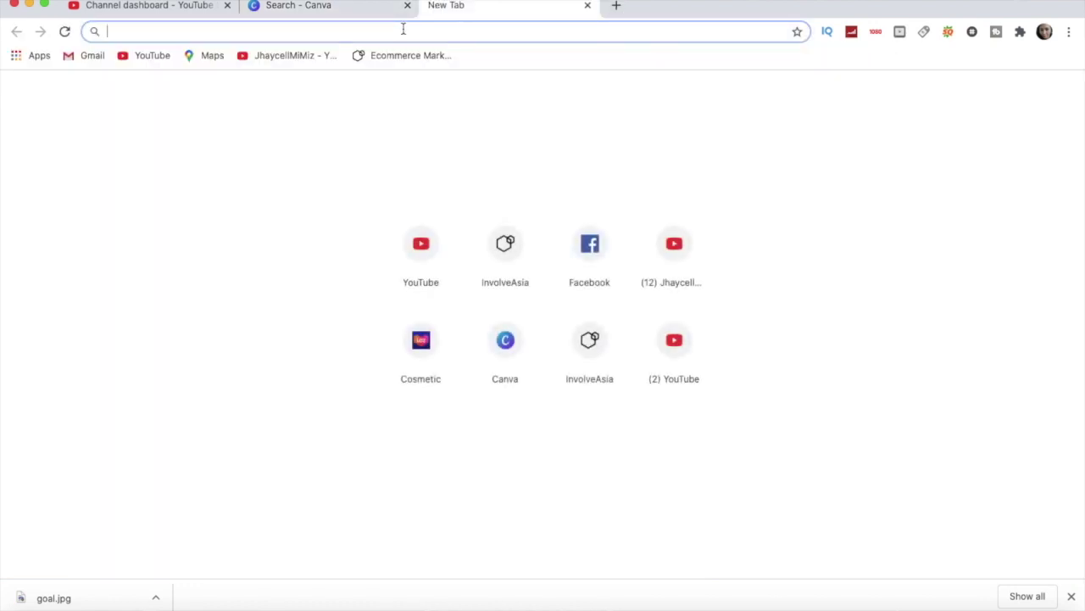
text(channel )
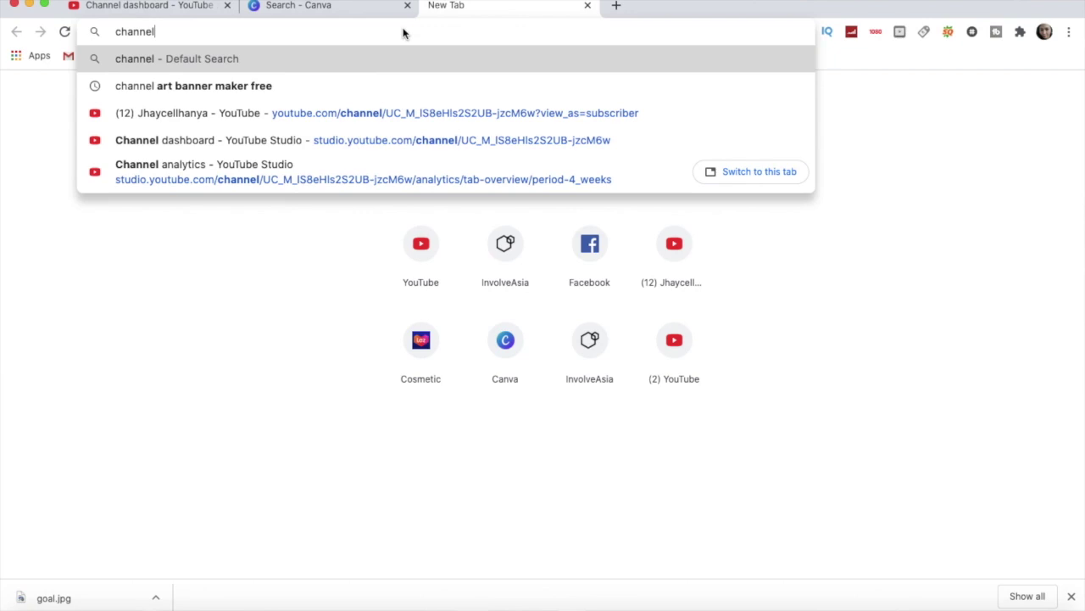
text(art )
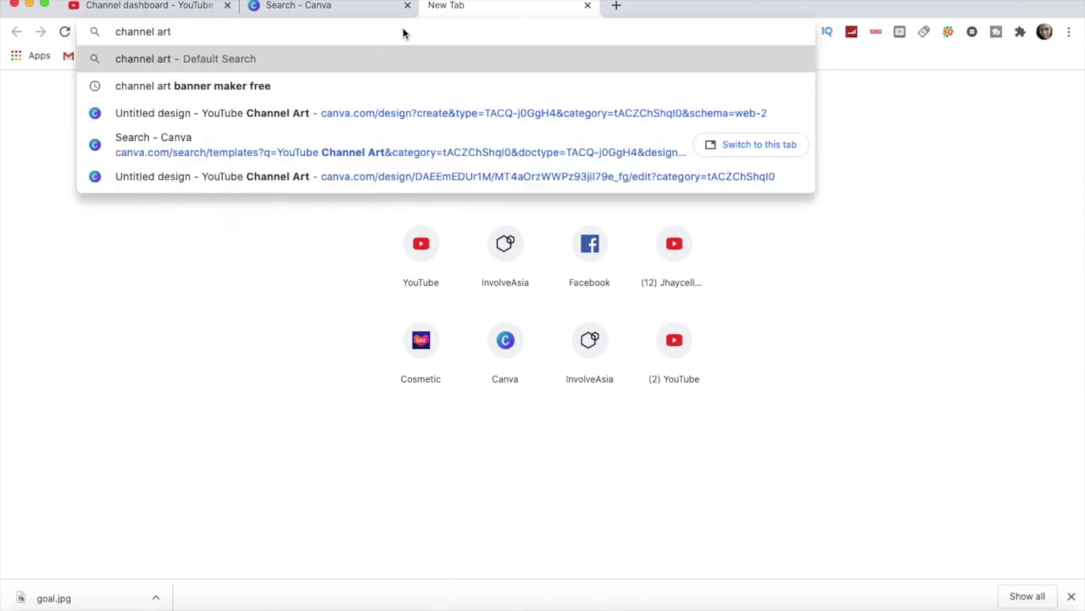
text(dimena)
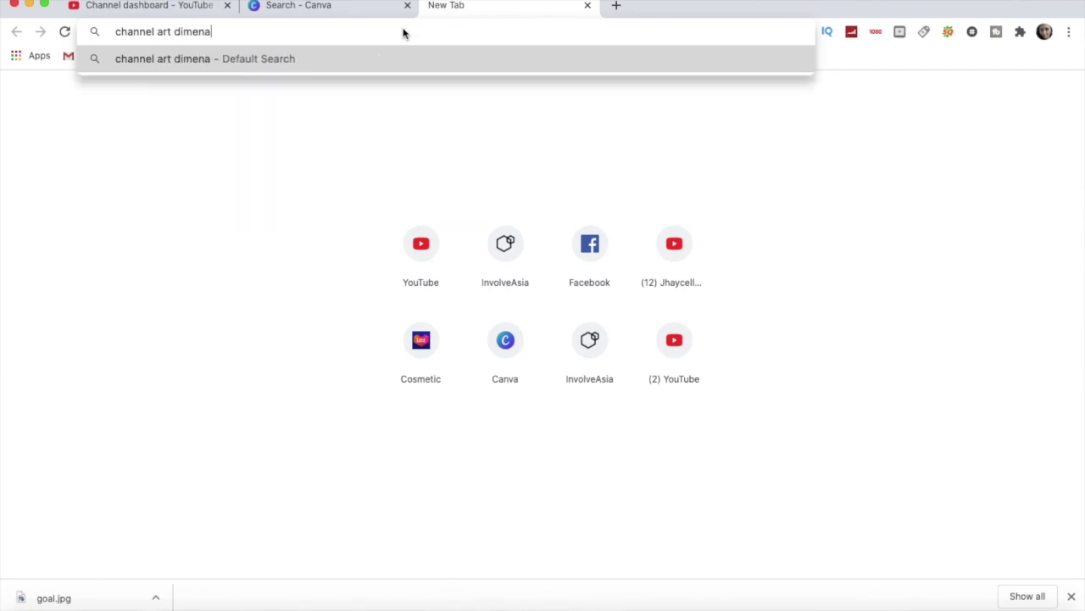
text(ion)
key(Return)
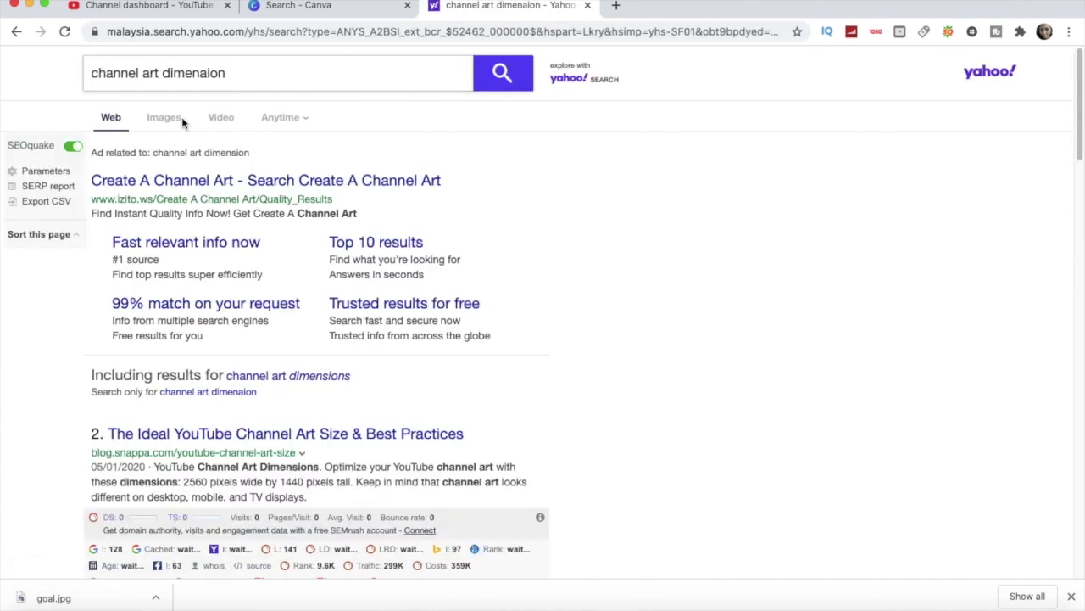
click(165, 120)
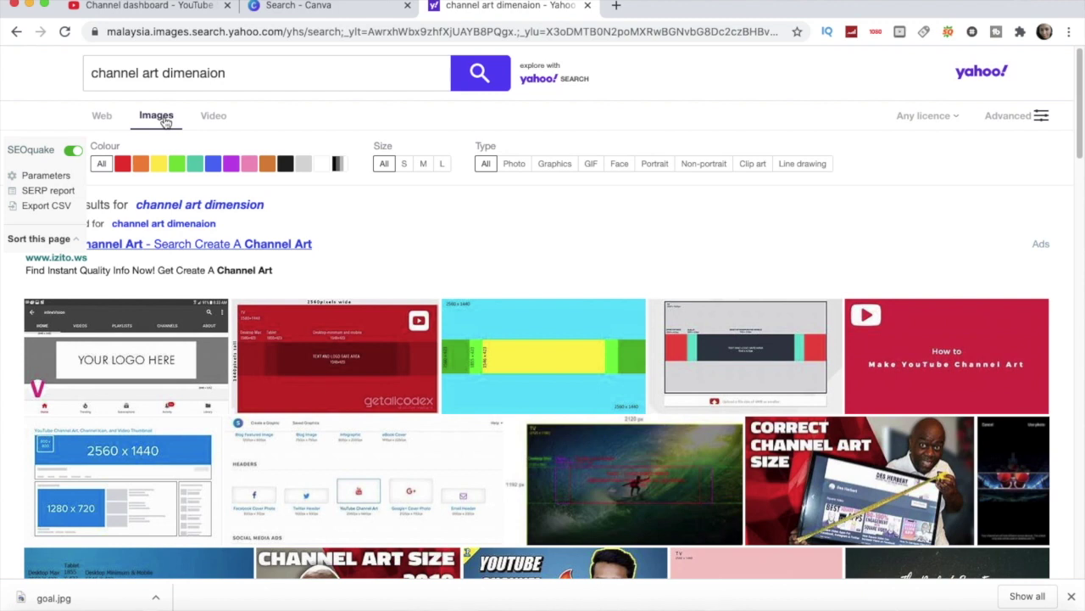
Examine the image results for a channel art size guide that marks the safe area for each device
scroll(283, 354, down, 3)
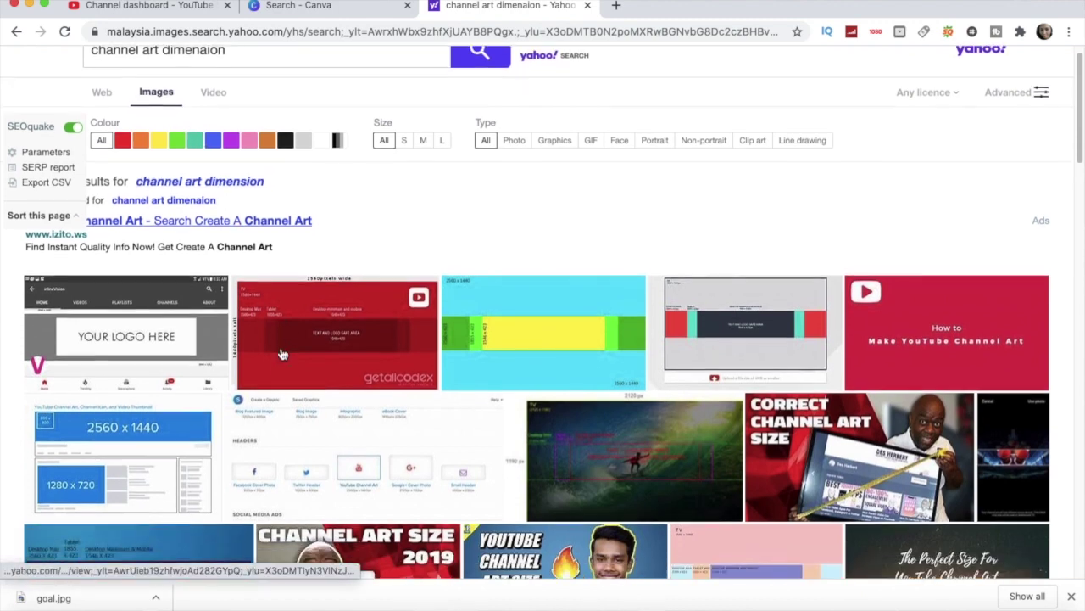
scroll(283, 355, down, 5)
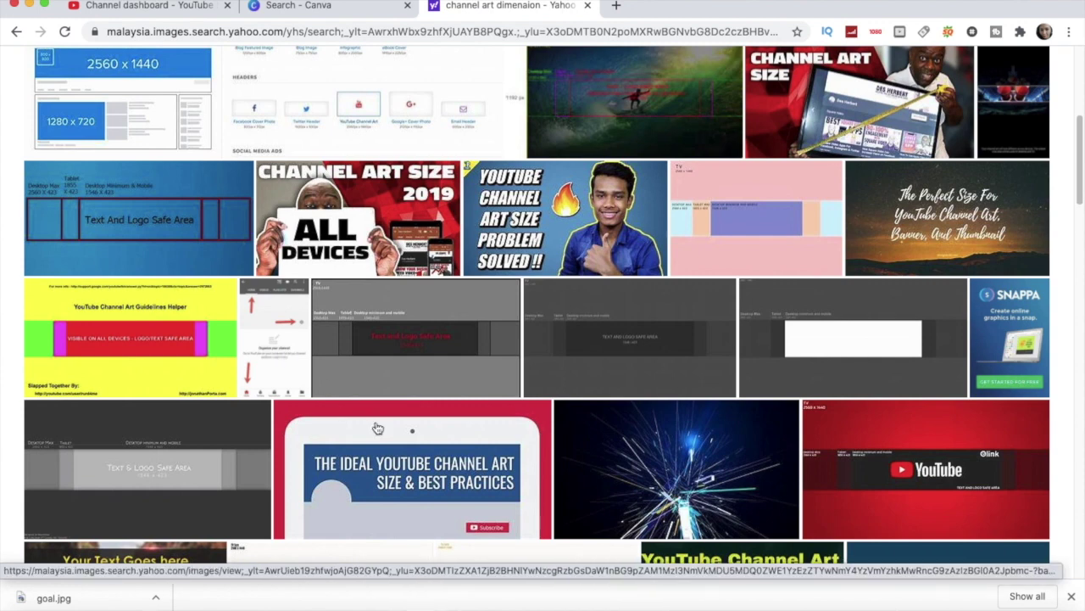
scroll(378, 426, down, 1)
scroll(377, 426, down, 5)
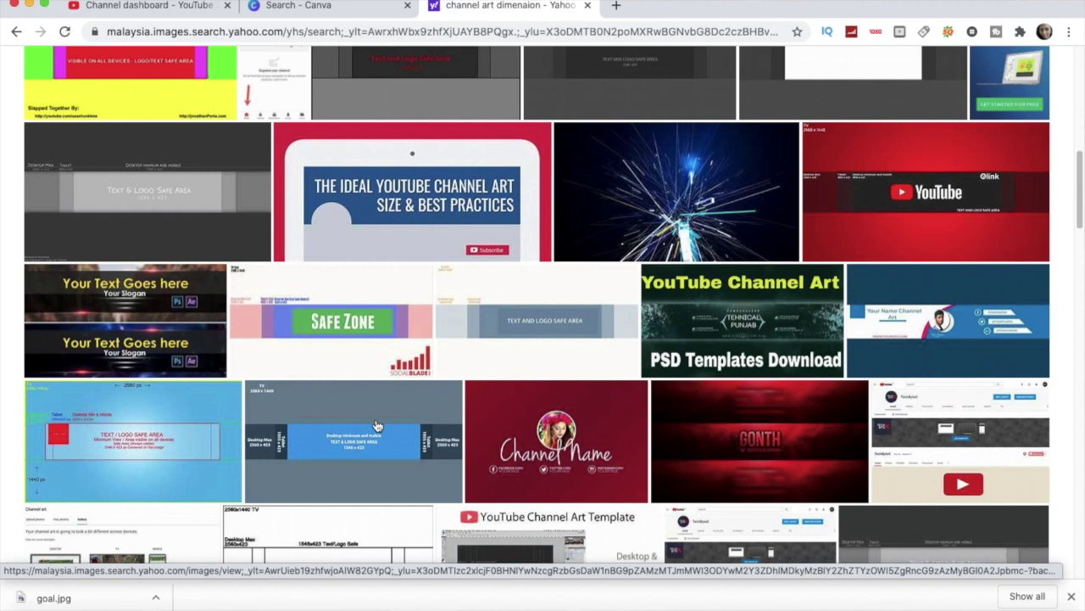
scroll(377, 426, down, 2)
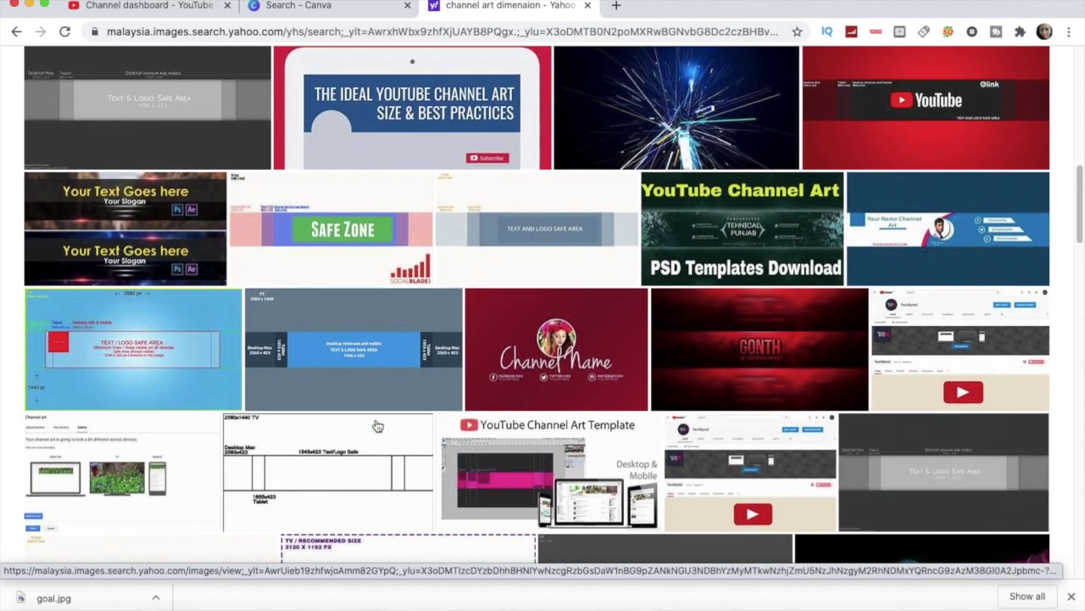
scroll(377, 426, up, 7)
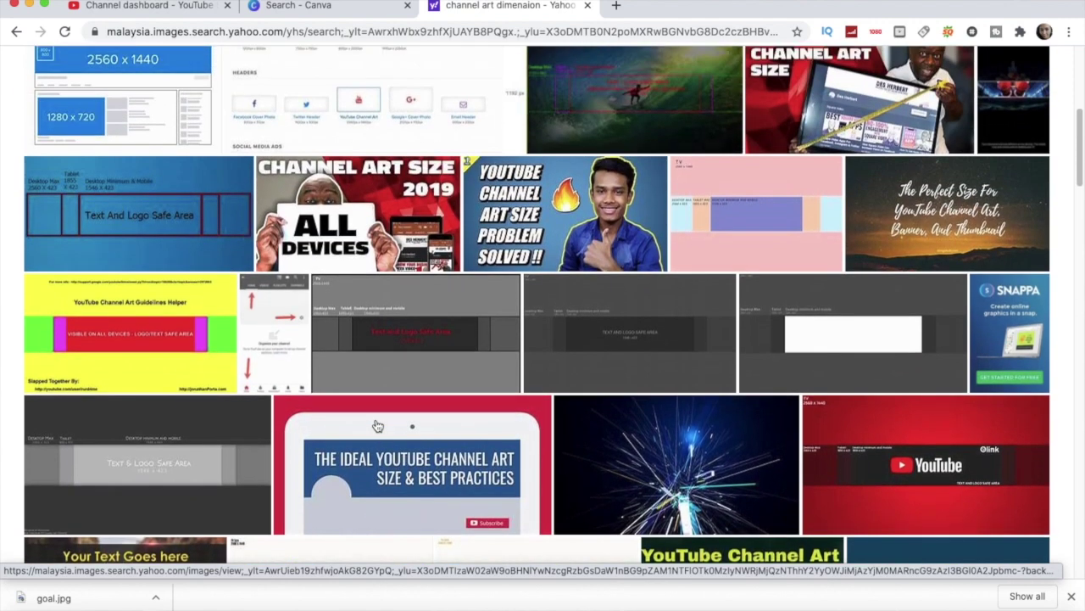
scroll(377, 426, up, 1)
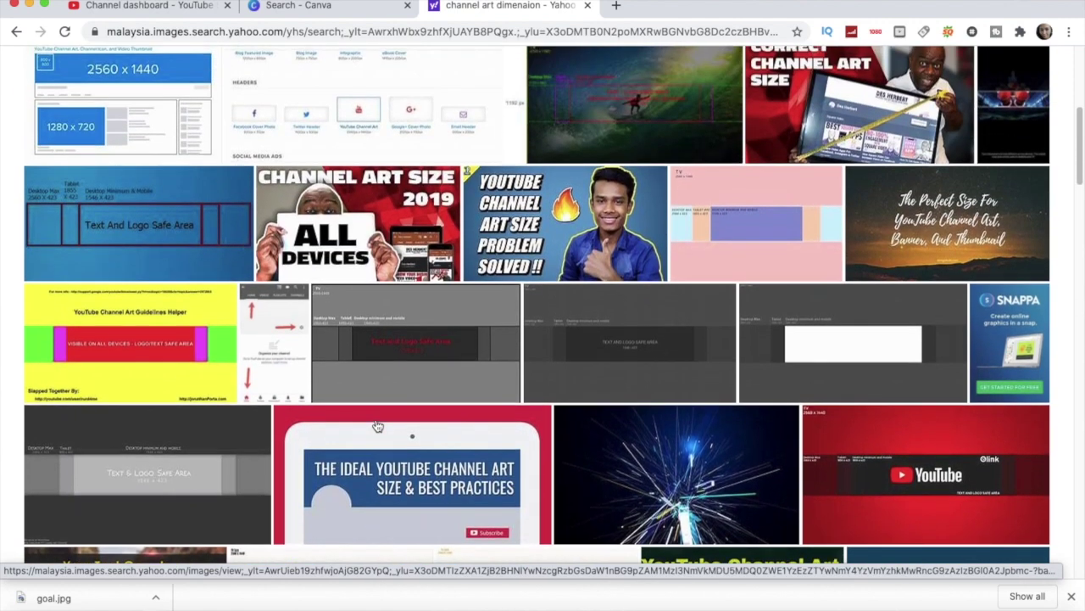
scroll(377, 426, up, 8)
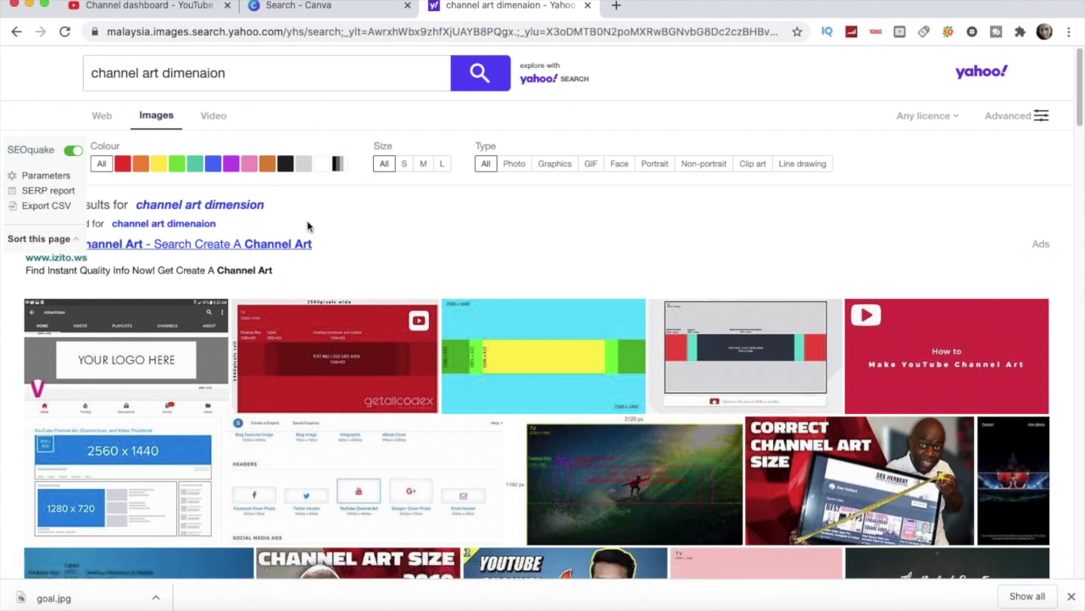
scroll(458, 389, down, 5)
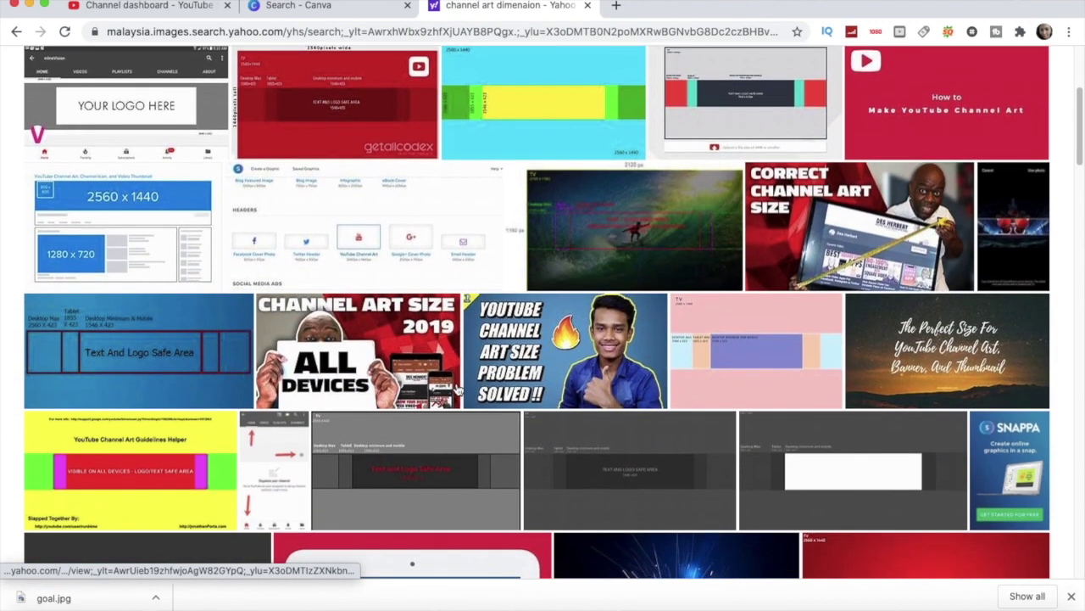
Open the filmora.wondershare.com size guide at full size and save it as channel-art-dimension.jpg in the Pictures folder
click(765, 107)
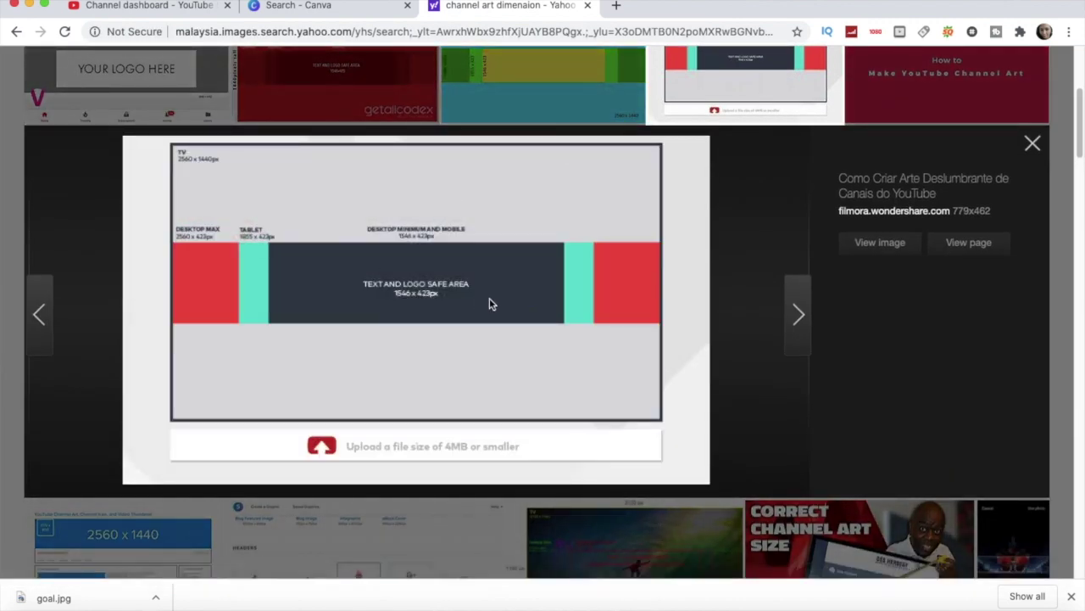
click(887, 243)
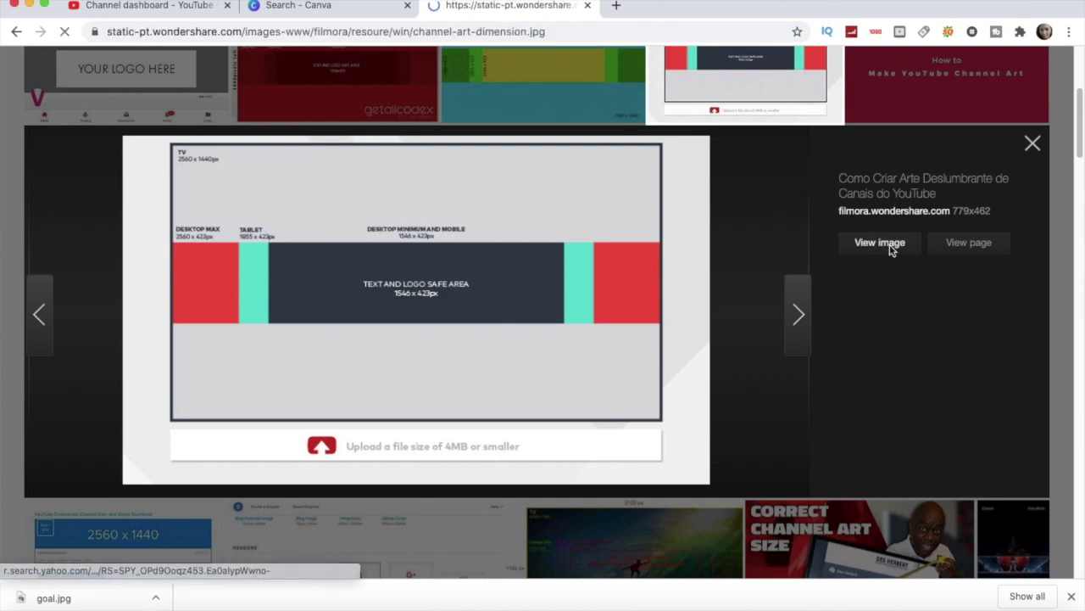
right_click(889, 245)
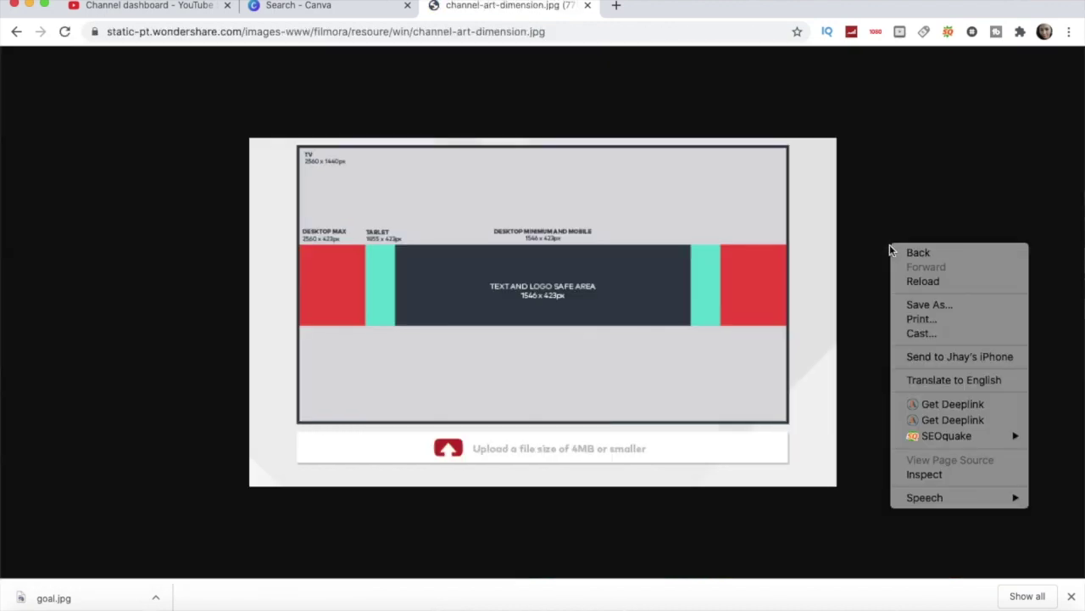
click(934, 311)
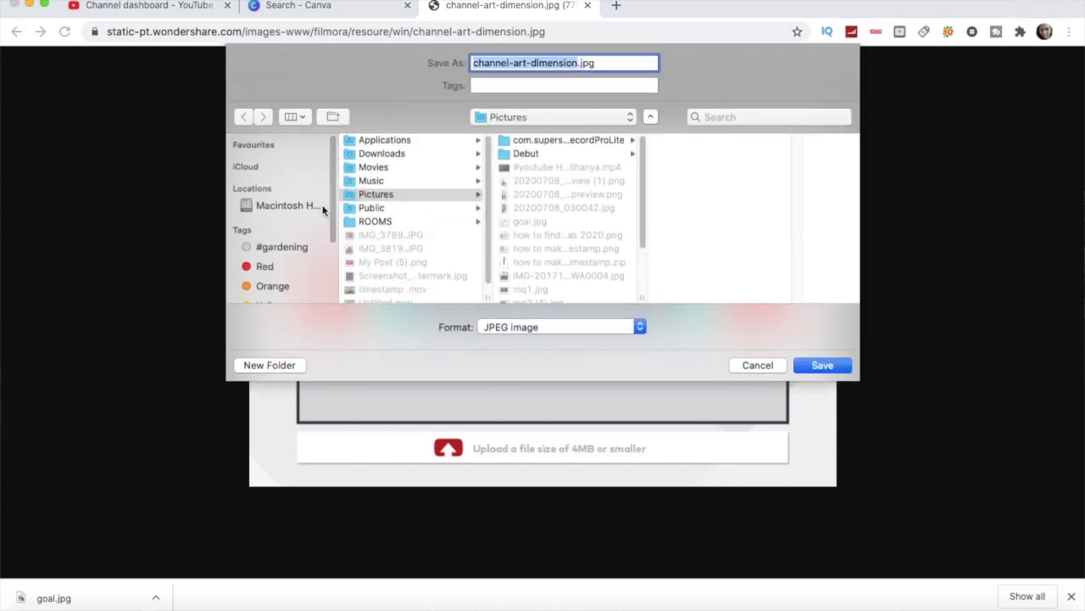
click(821, 366)
Switch back to Canva and create a blank YouTube Channel Art design
click(303, 12)
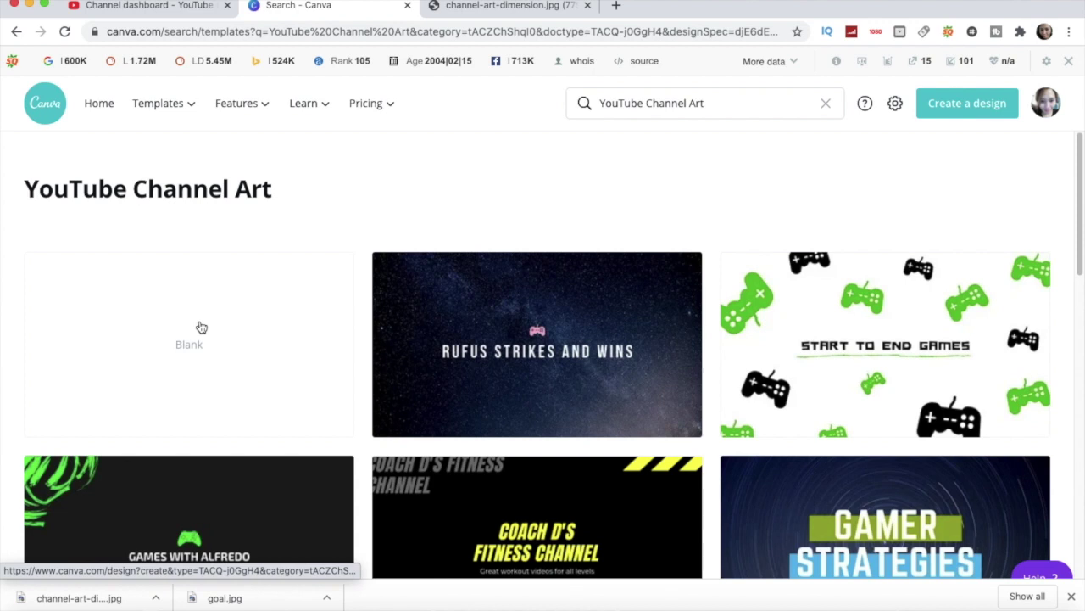
click(192, 348)
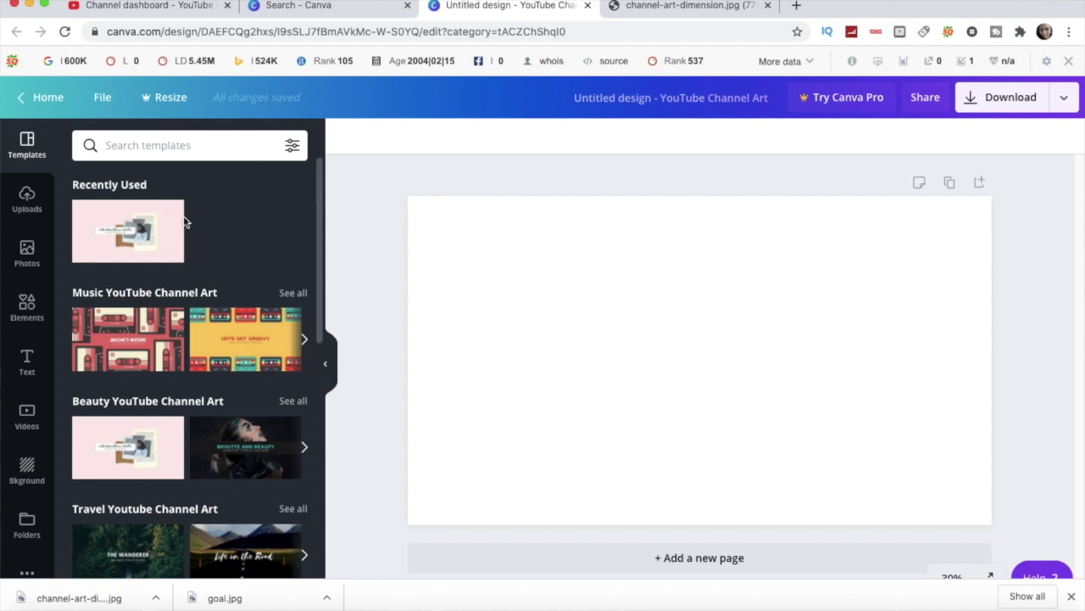
Insert the uploaded red YouTube size guide image on the blank page
click(24, 220)
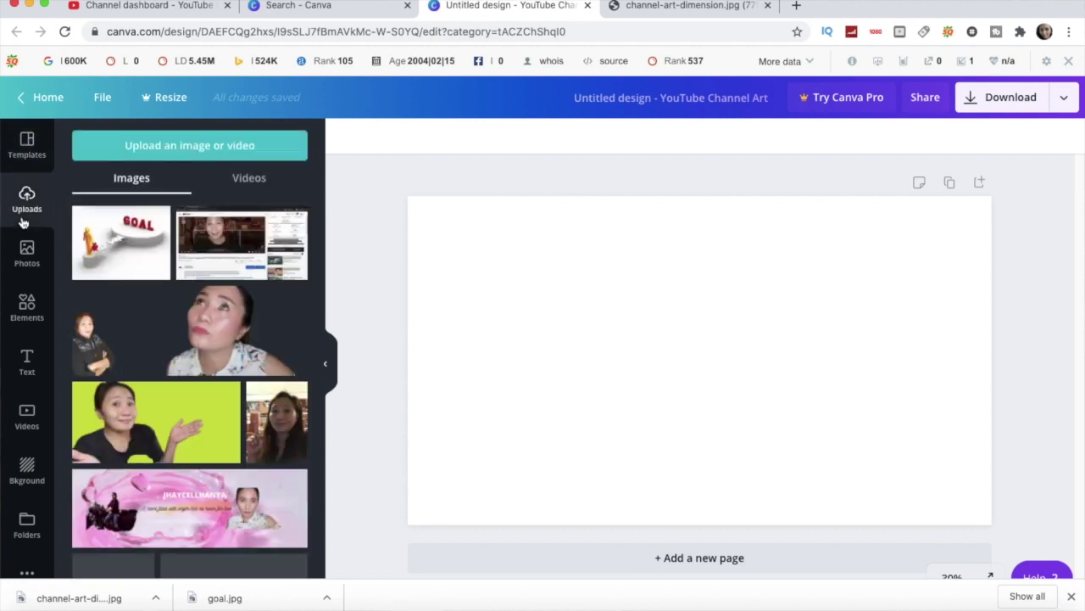
scroll(178, 494, down, 2)
scroll(178, 495, down, 10)
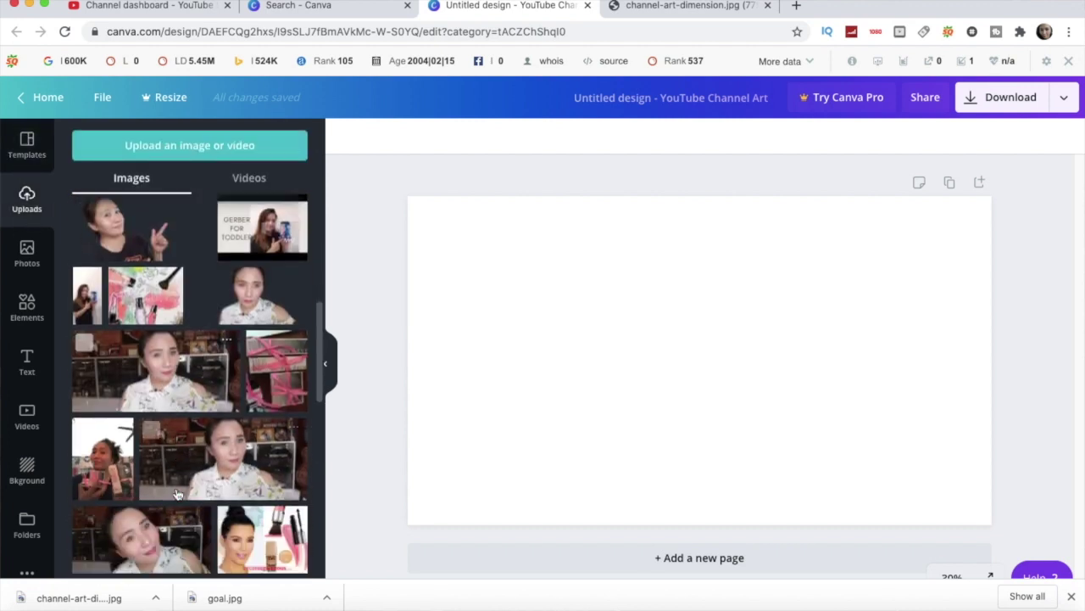
scroll(239, 321, up, 5)
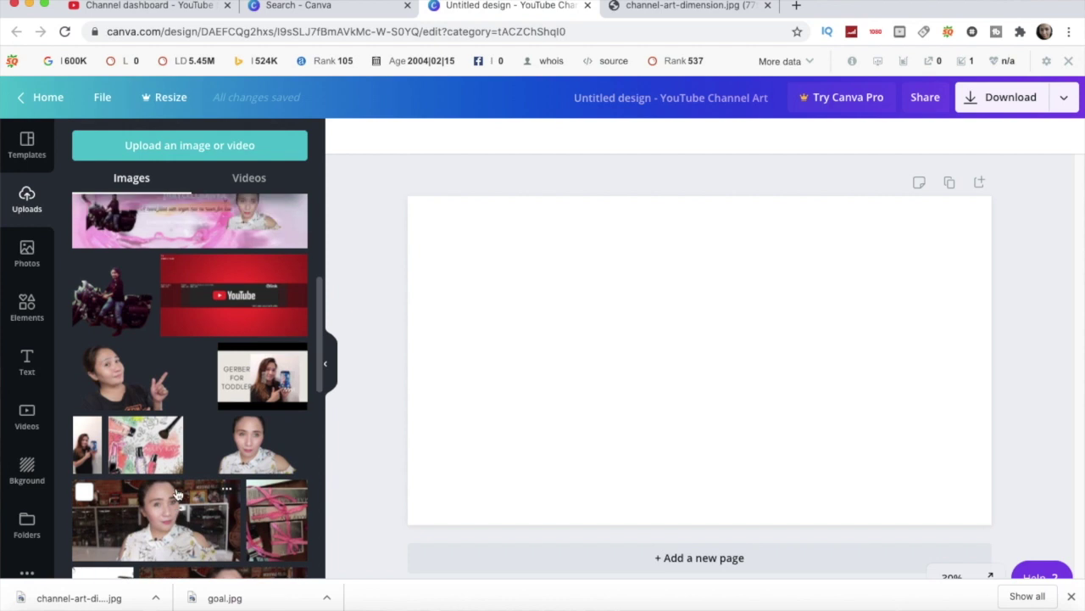
click(238, 321)
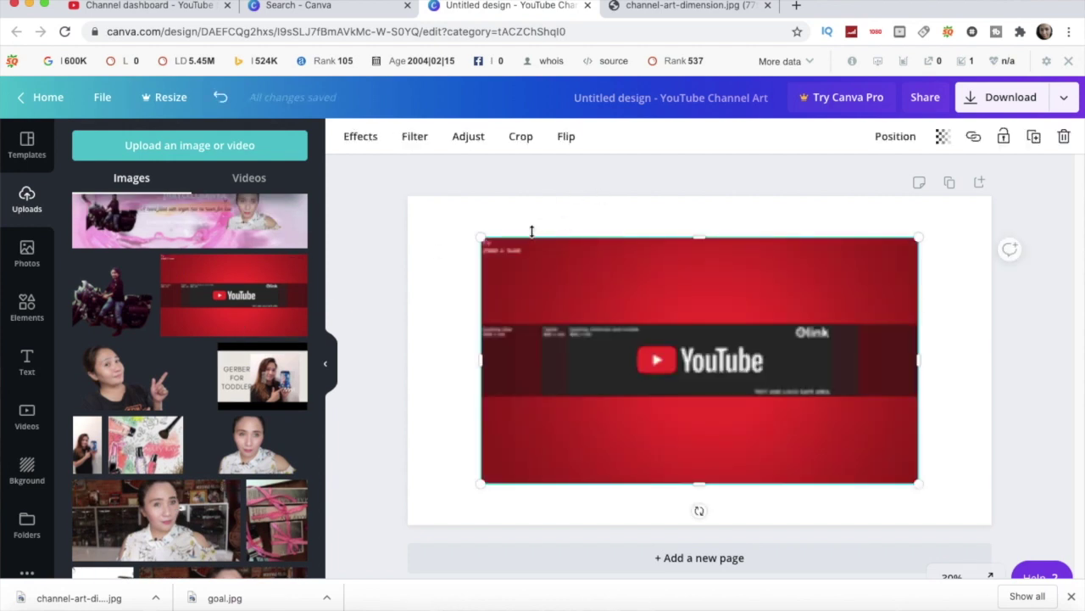
Enlarge the red size guide image to cover the whole page and adjust its horizontal alignment
drag(480, 239, 408, 196)
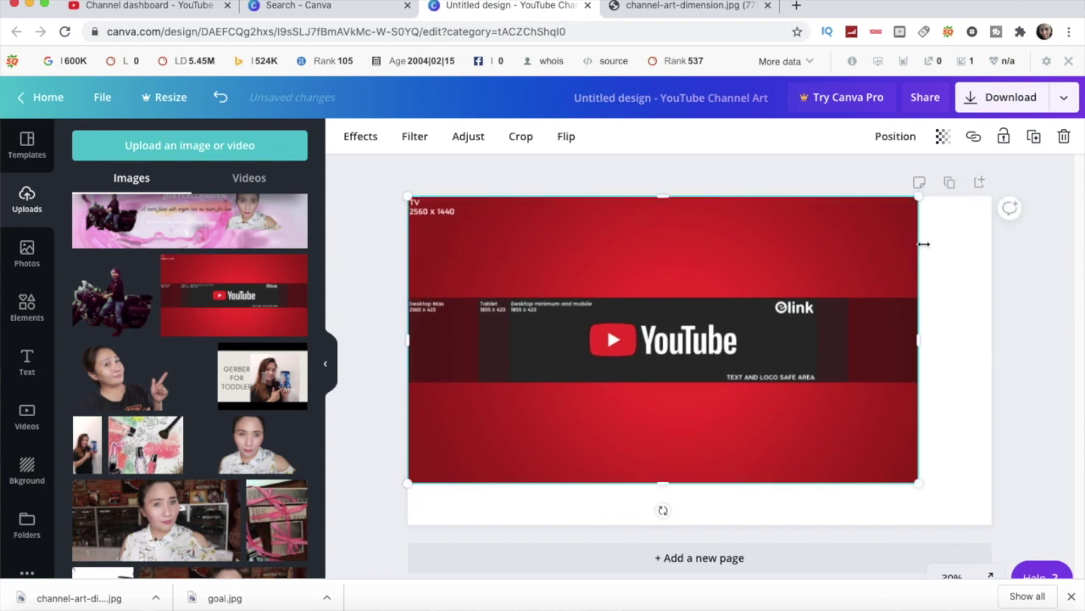
drag(920, 342, 992, 344)
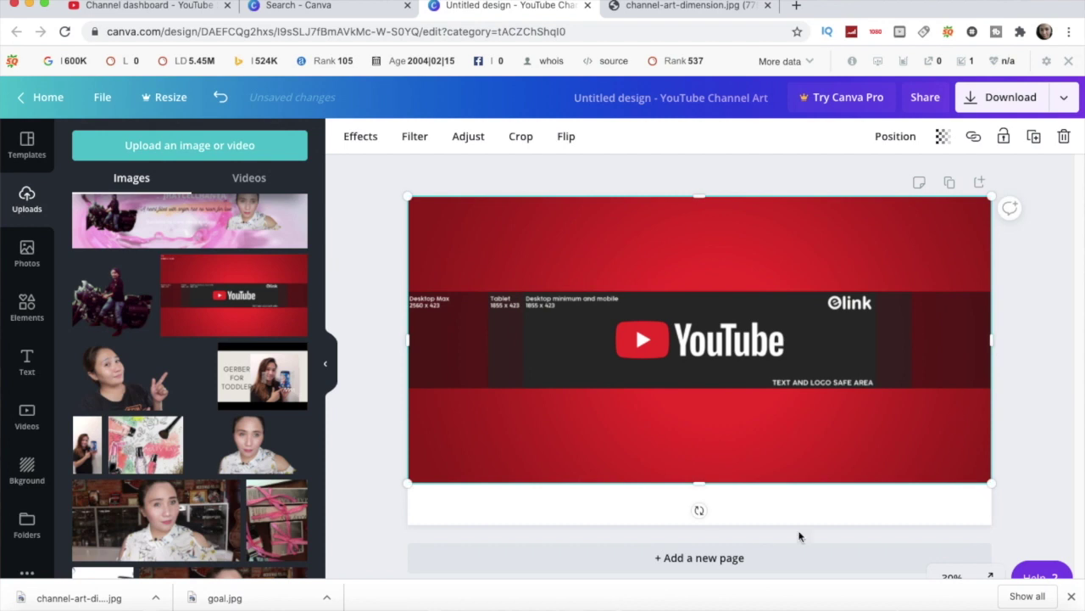
drag(699, 487, 700, 528)
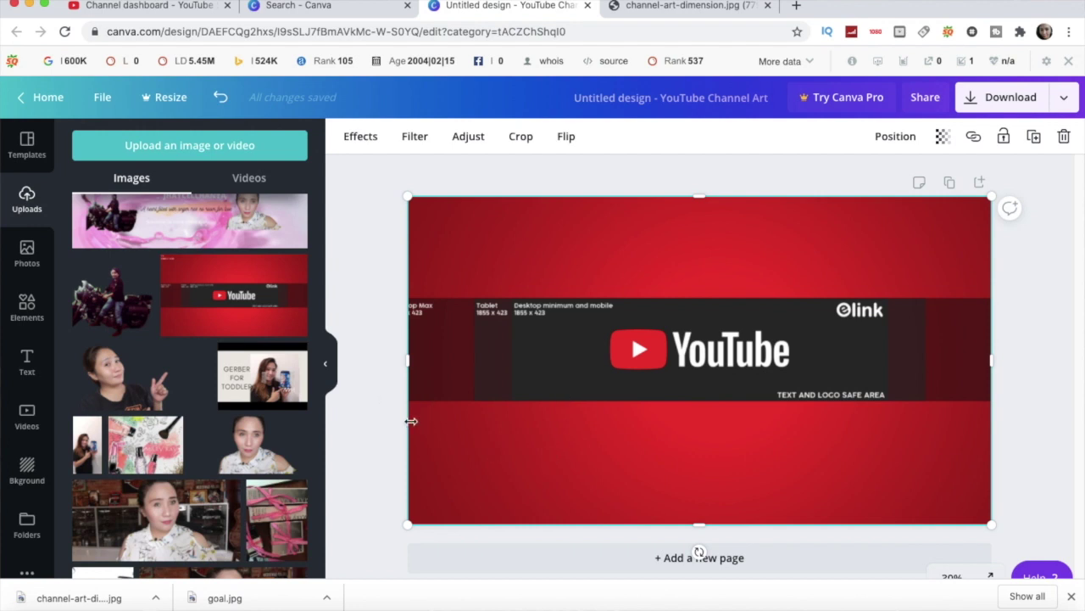
mouse_move(417, 419)
mouse_down()
mouse_move(426, 419)
mouse_move(384, 421)
mouse_move(402, 421)
mouse_up()
drag(482, 446, 496, 445)
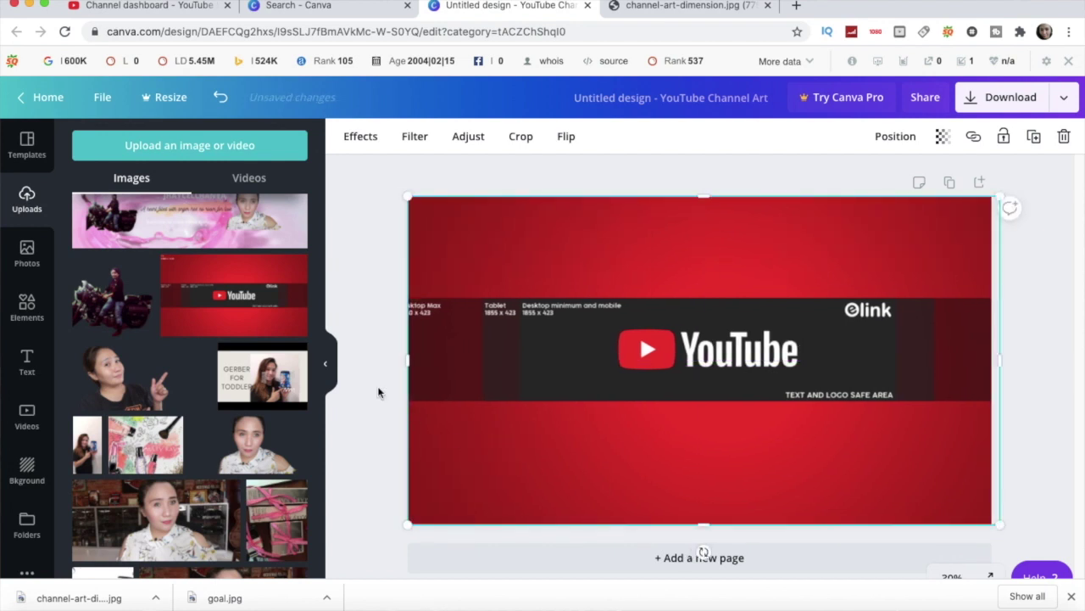
drag(410, 362, 407, 363)
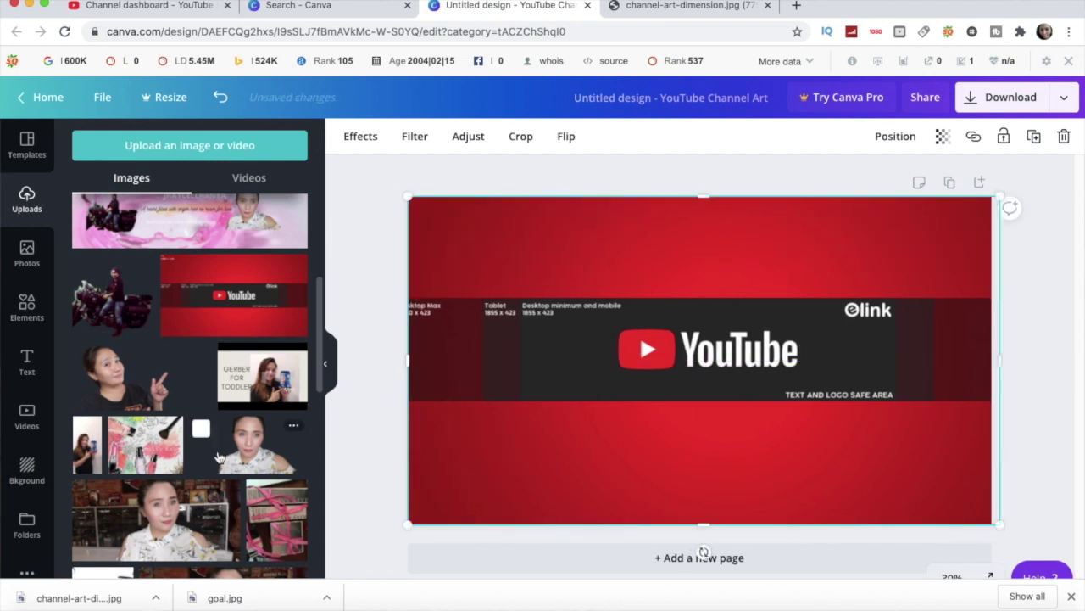
Insert the uploaded grey "YouTube Cover Template 2120px X 1192px" image and delete the red size guide behind it
scroll(219, 458, down, 5)
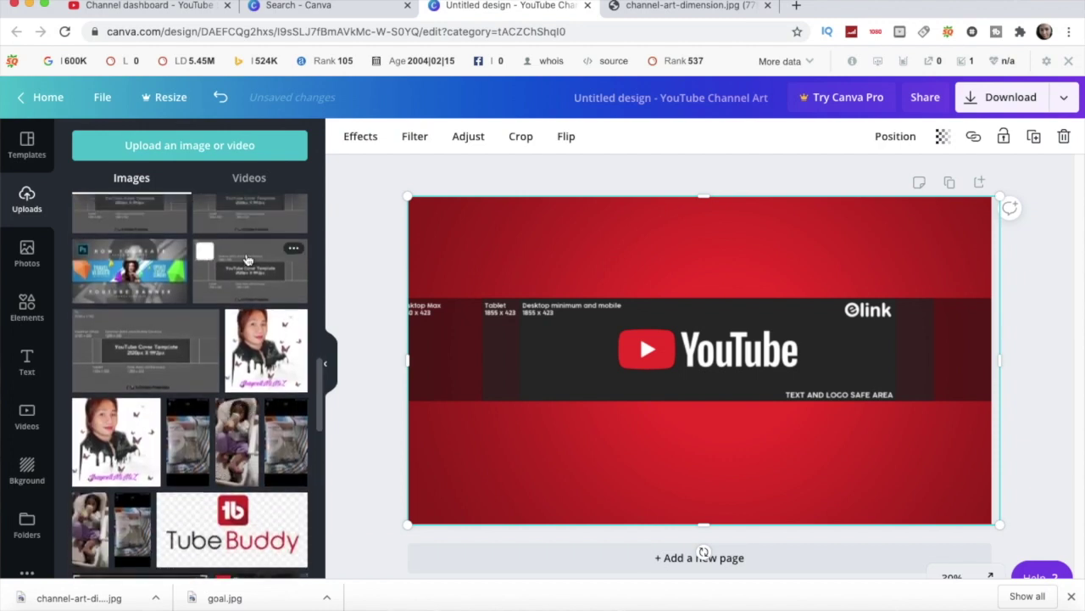
click(246, 271)
click(722, 232)
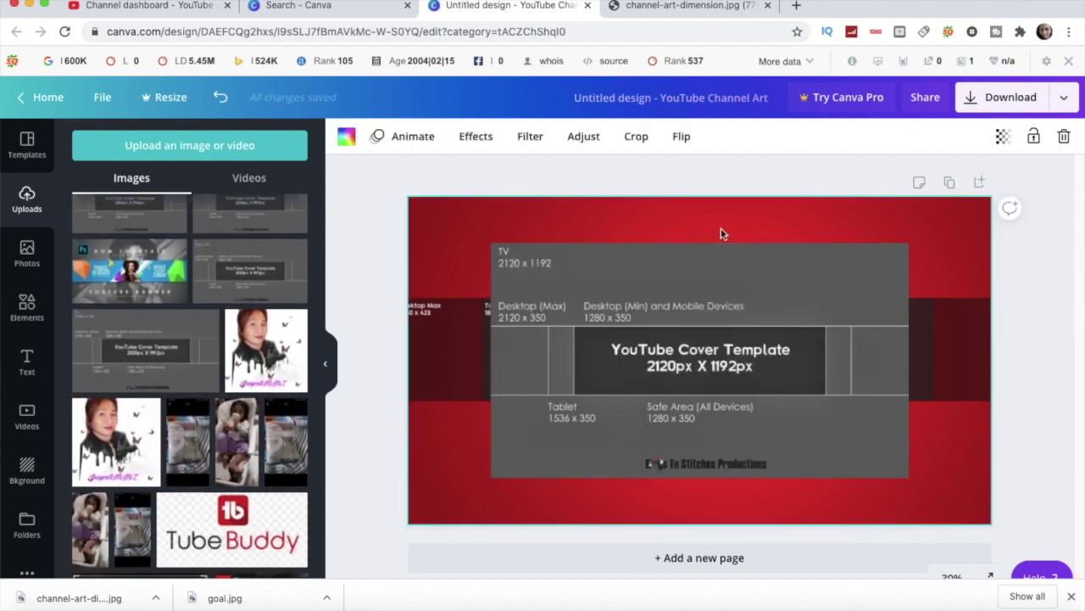
click(1064, 138)
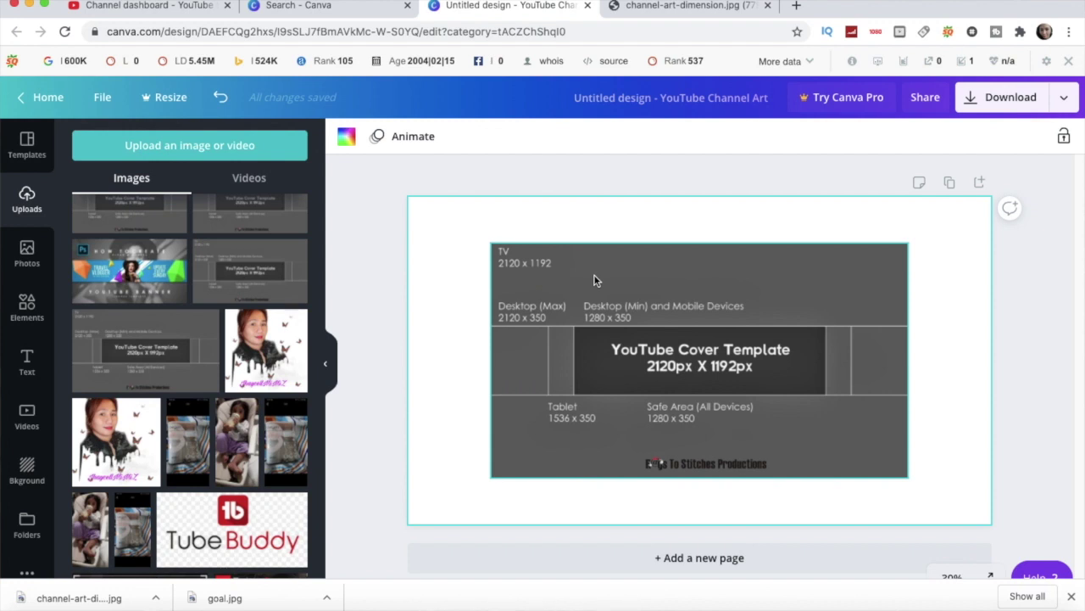
Enlarge the grey cover template image until it fills the whole page
click(495, 248)
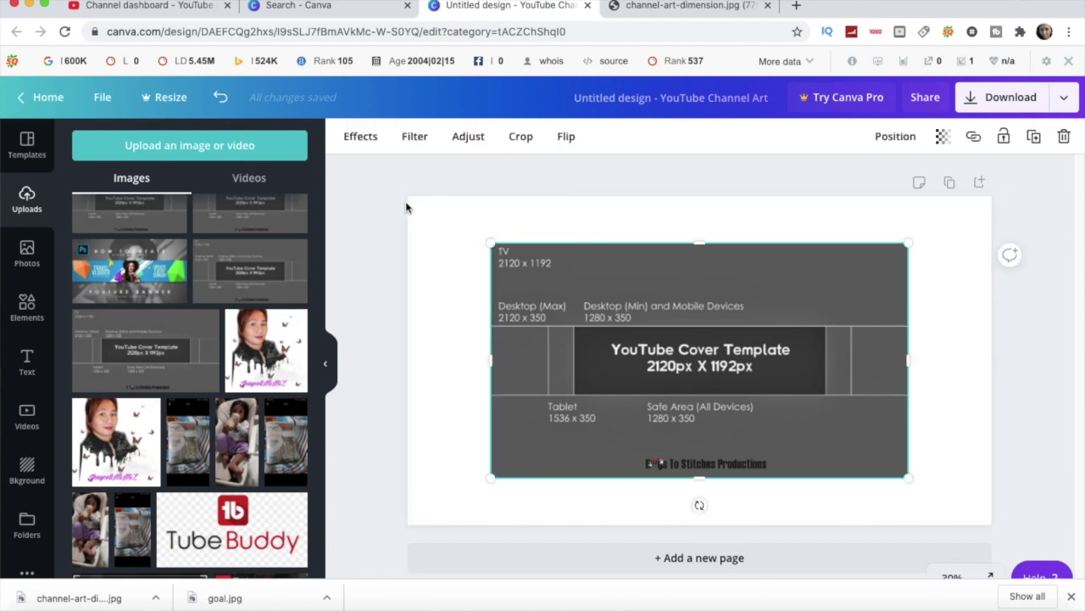
drag(491, 244, 399, 210)
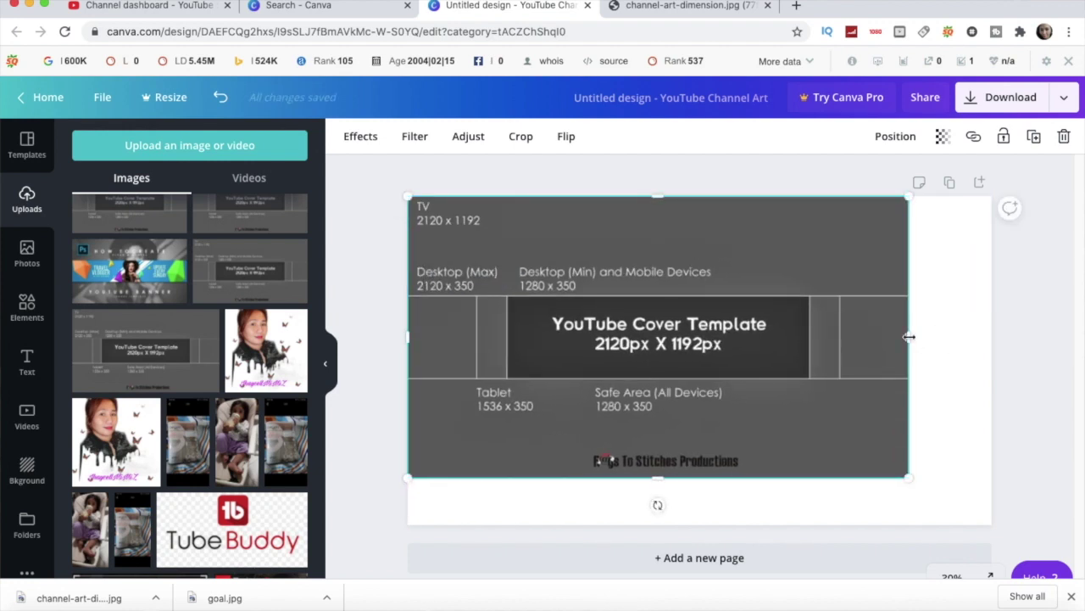
drag(925, 336, 993, 345)
drag(700, 478, 703, 521)
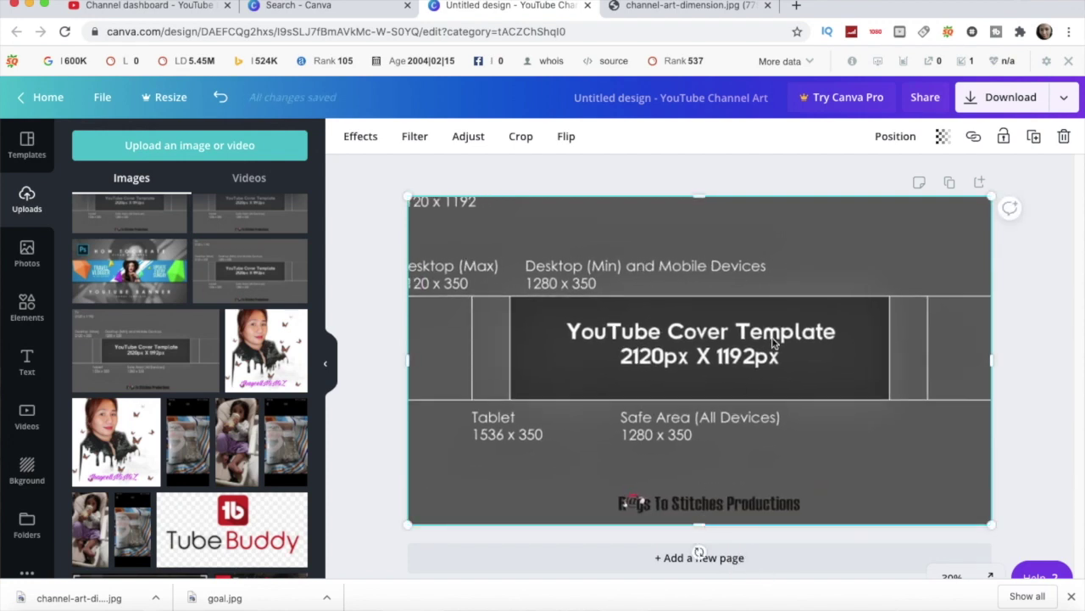
Adjust the grey template's edges so its size labels fit within the page, and lock it in place
mouse_move(558, 242)
mouse_down()
mouse_move(574, 245)
mouse_move(563, 243)
mouse_up()
drag(413, 198, 427, 205)
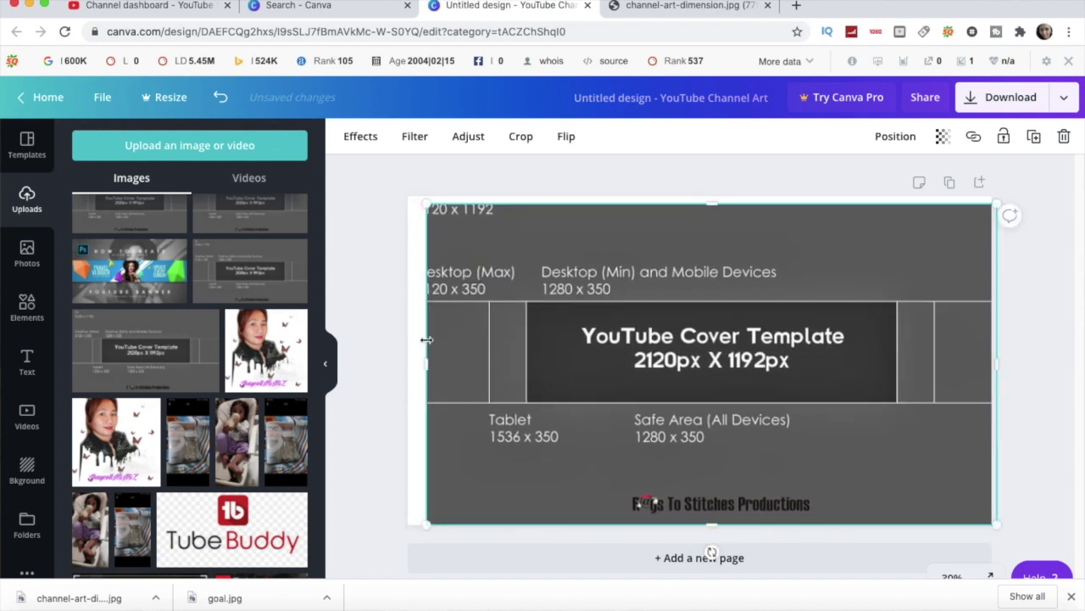
drag(427, 368, 408, 367)
drag(702, 203, 703, 195)
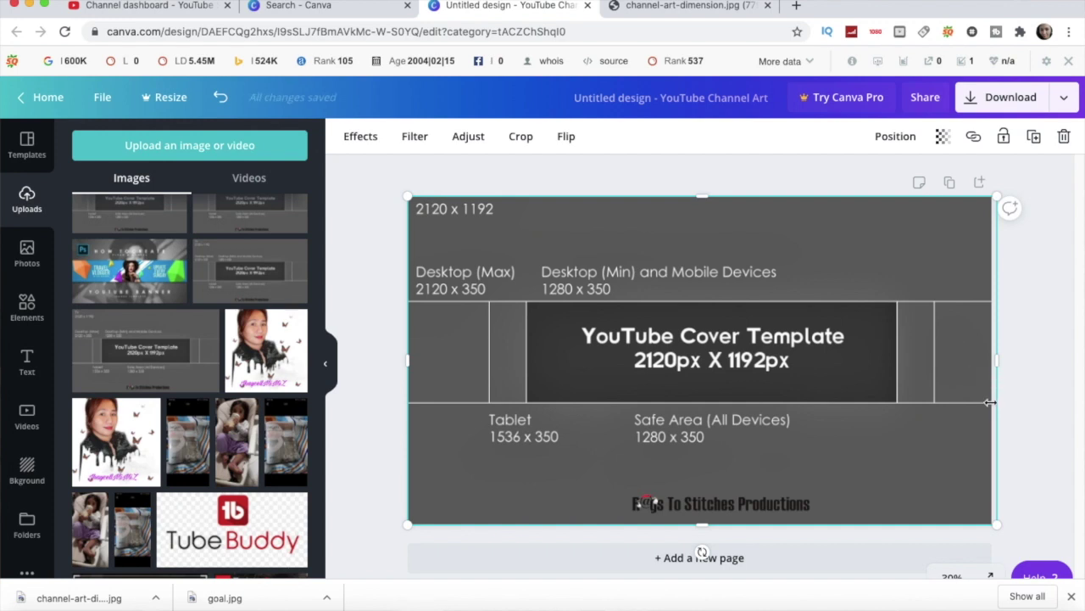
drag(997, 402, 994, 401)
drag(996, 474, 990, 472)
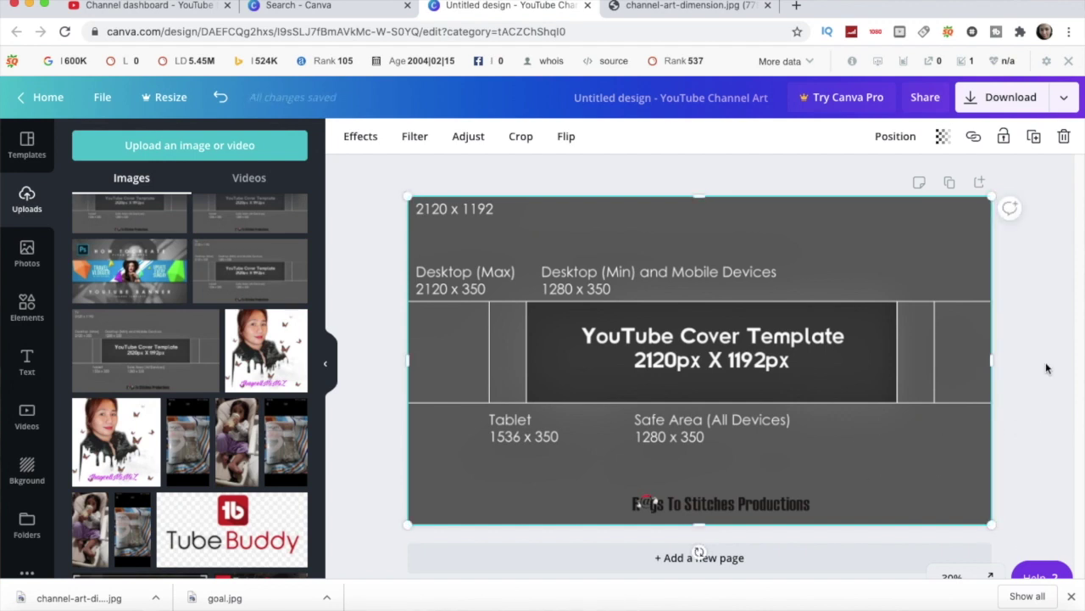
click(1003, 137)
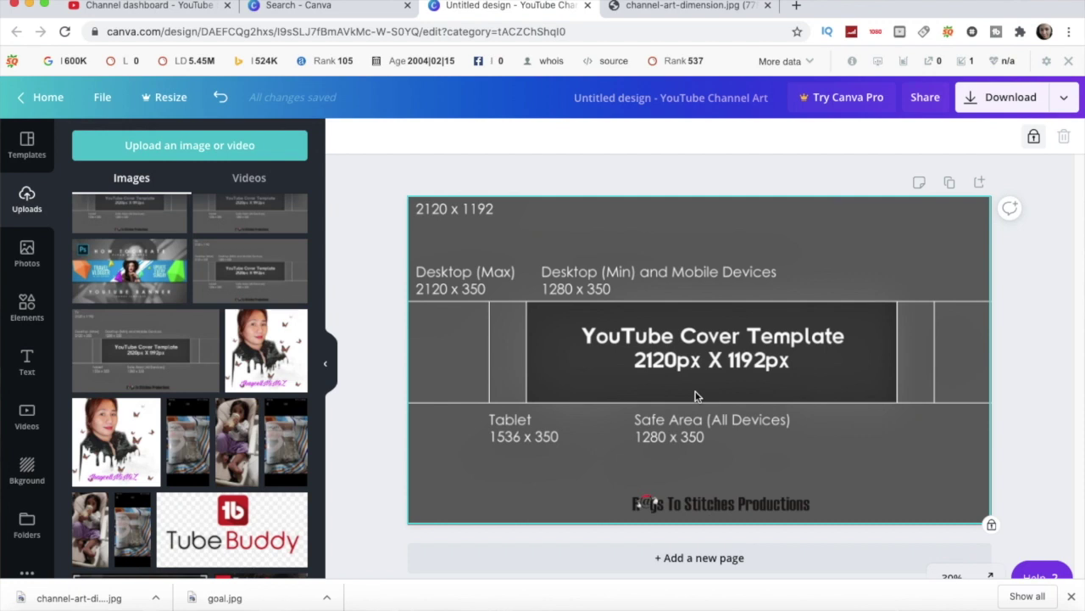
Apply the recently used teal-to-orange sunset gradient as the page background
scroll(167, 409, down, 10)
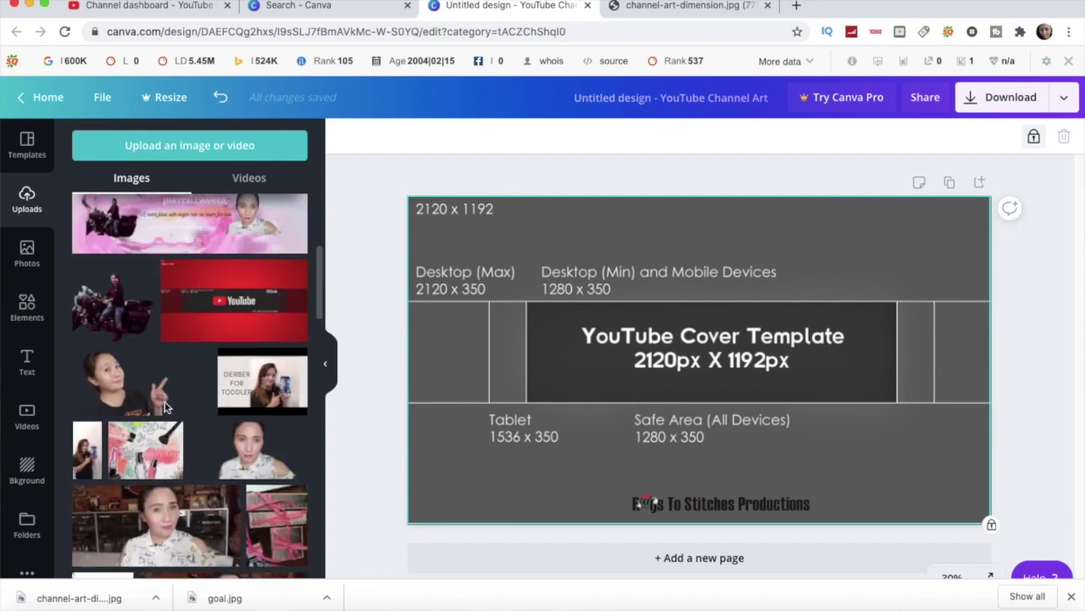
scroll(167, 409, down, 1)
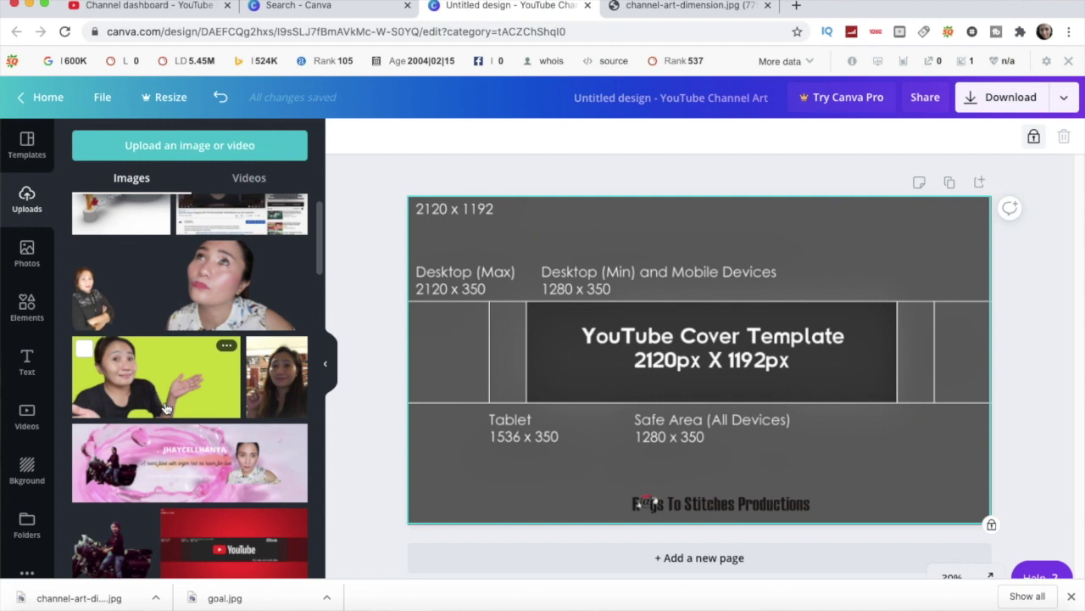
scroll(167, 409, down, 1)
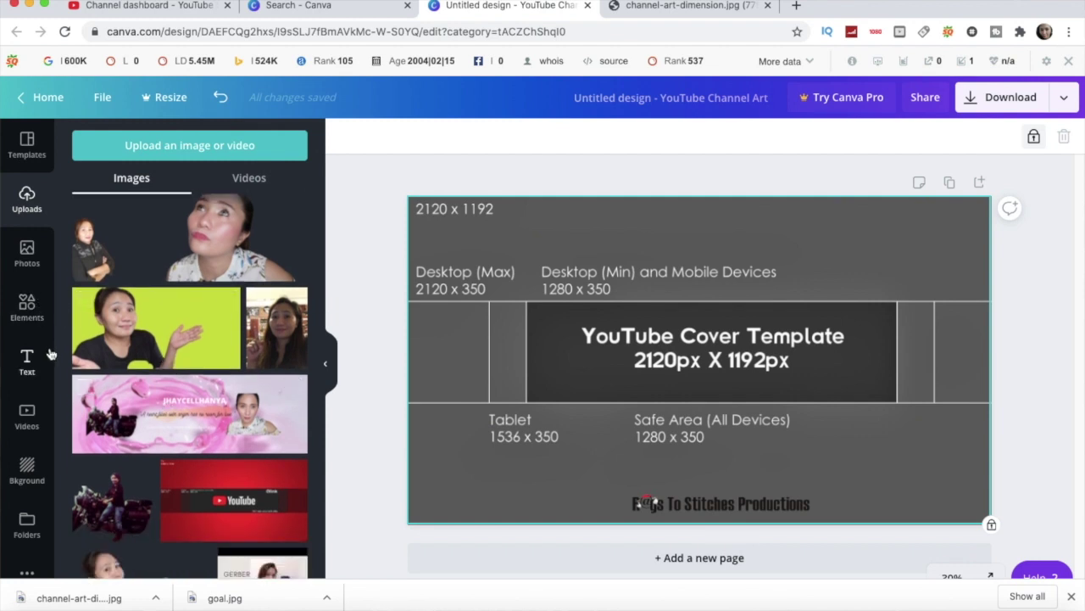
click(33, 468)
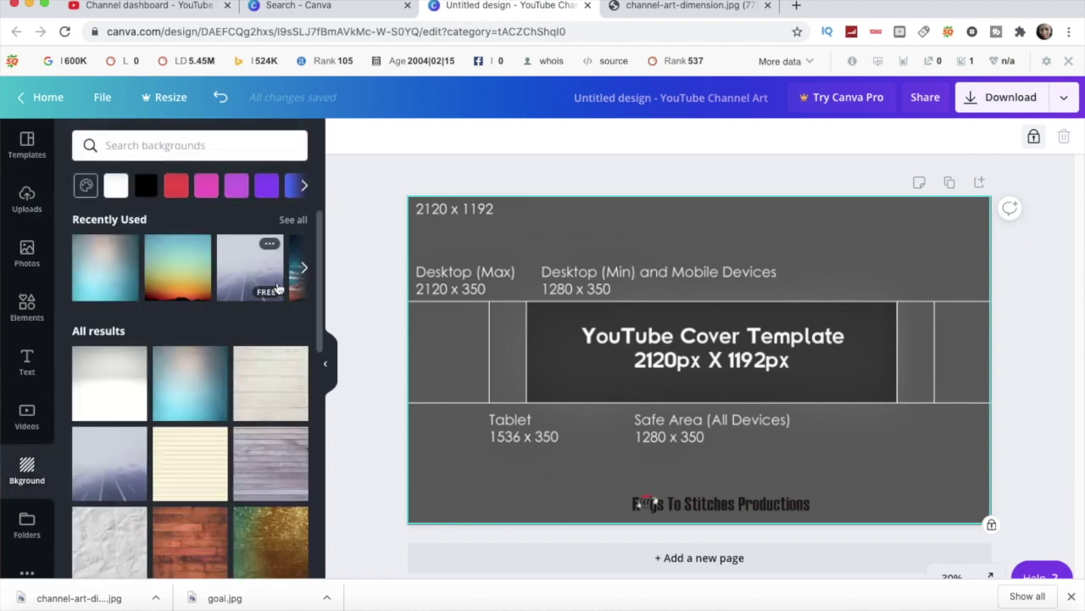
click(187, 284)
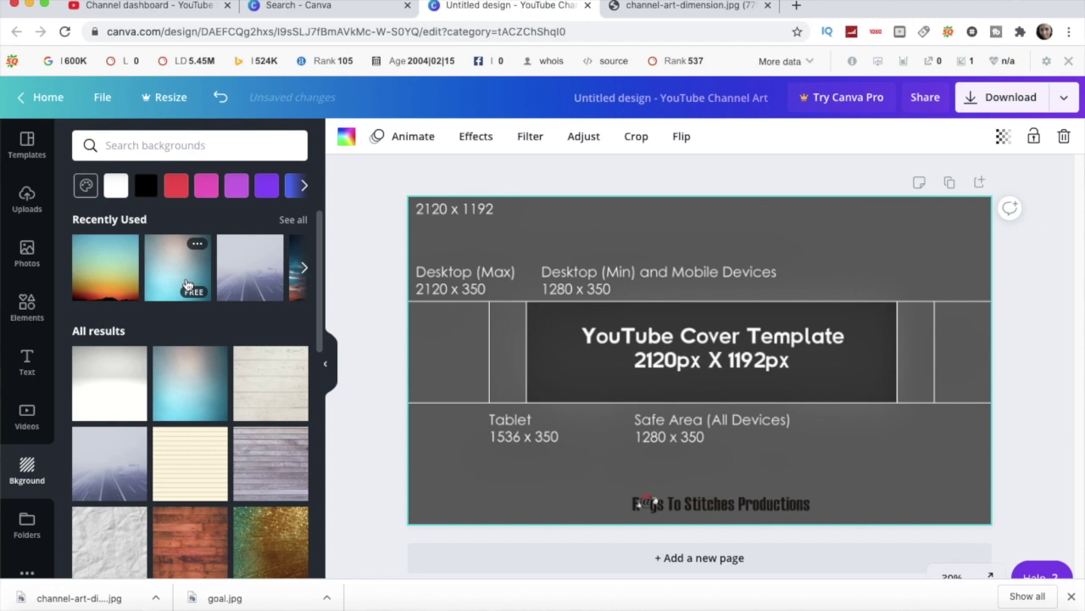
Insert the uploaded cut-out photo of the woman with crossed arms, shrink it and move it toward the safe area's left end
click(27, 200)
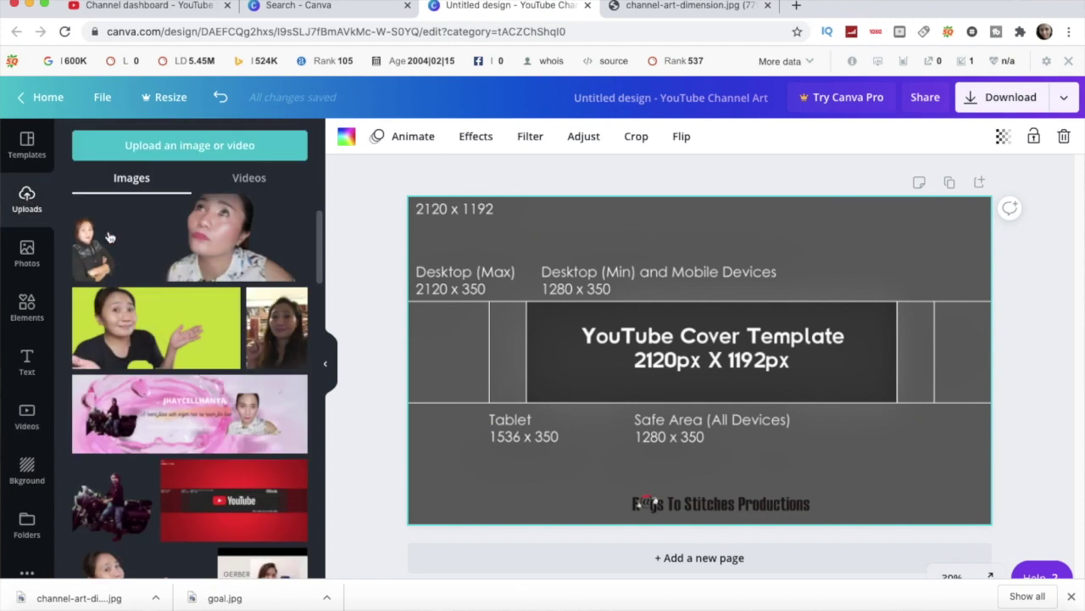
click(96, 267)
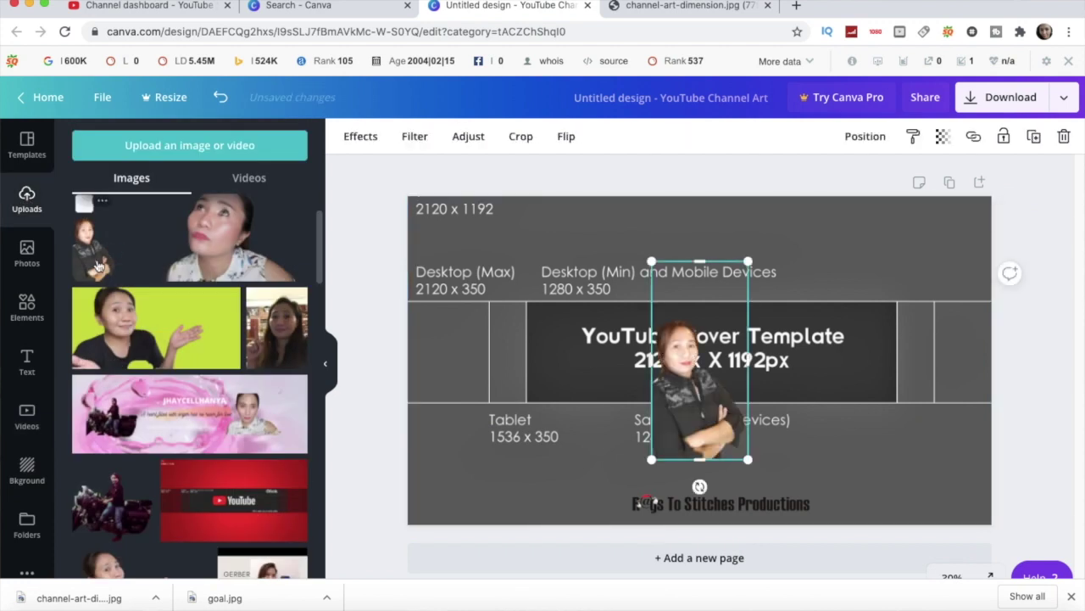
drag(725, 422, 609, 384)
drag(632, 421, 602, 389)
drag(582, 343, 546, 338)
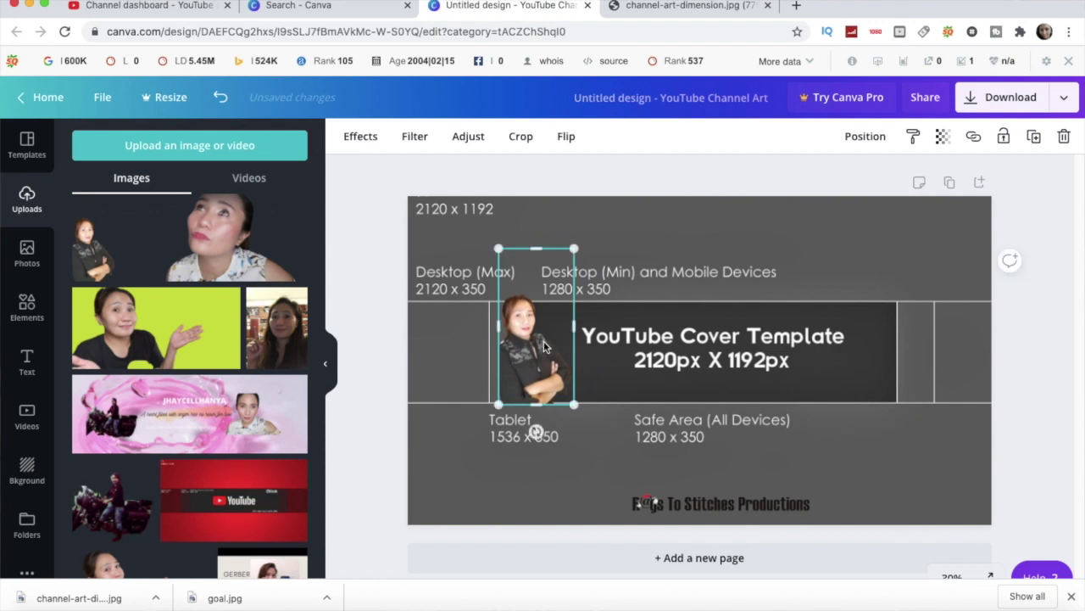
Crop the empty top and the bottom of the cut-out photo and fit it against the safe area's left edge
drag(536, 248, 537, 298)
drag(525, 354, 556, 355)
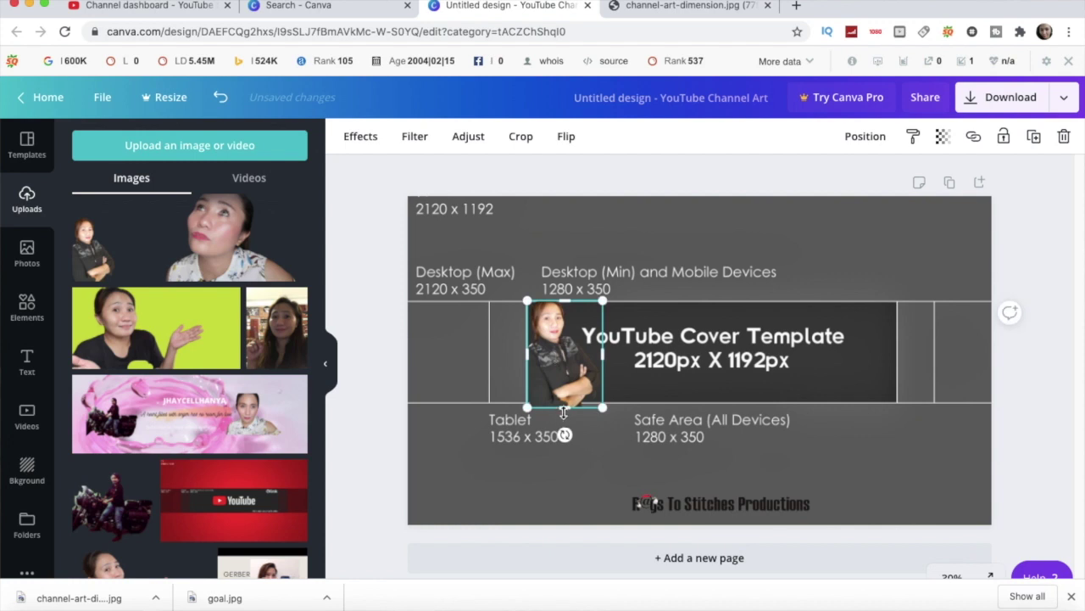
drag(564, 410, 564, 403)
click(615, 461)
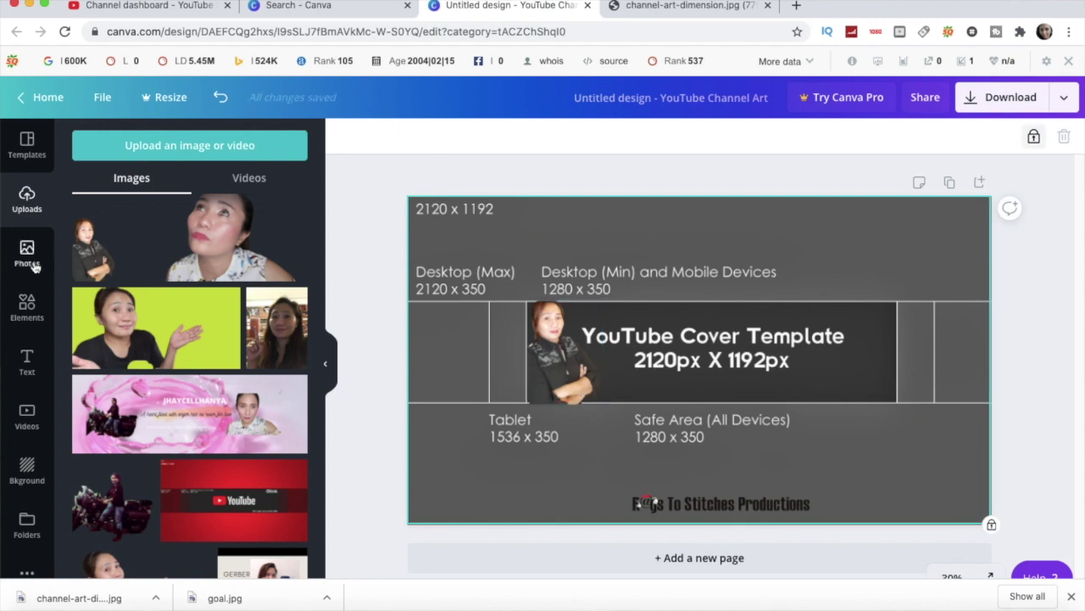
Add a heading reading "jhaycellhanya" and place it along the top of the safe area, beside the photo
click(30, 357)
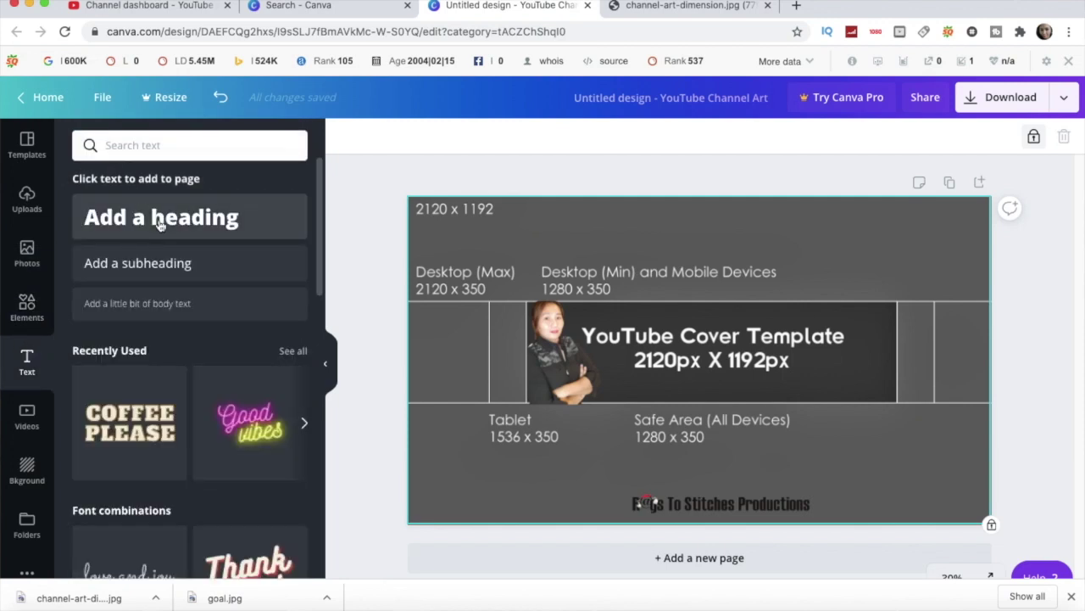
click(160, 222)
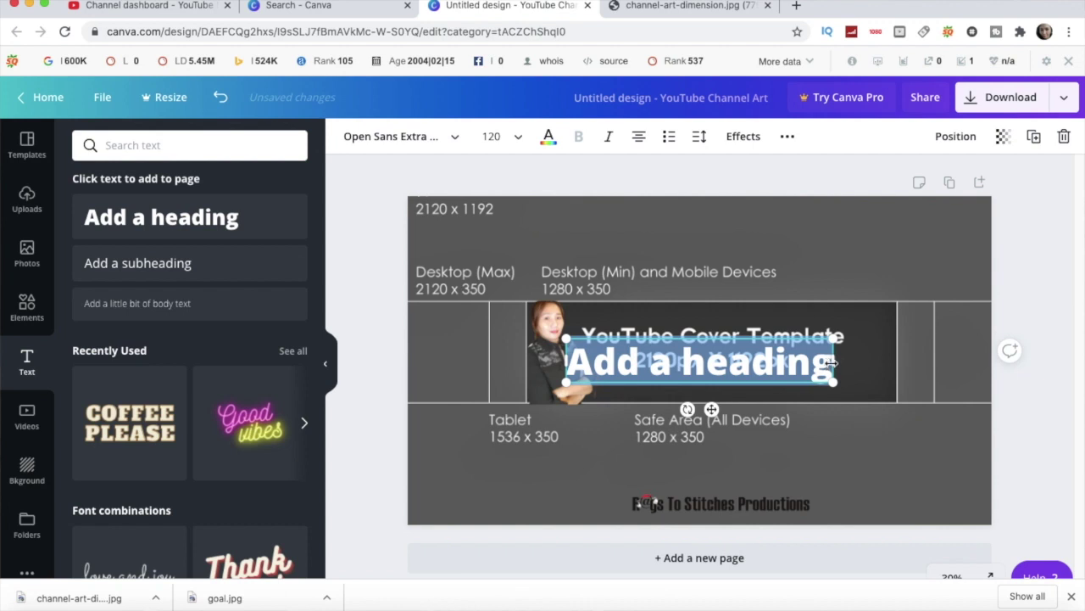
drag(833, 363, 702, 363)
text(jhaycell)
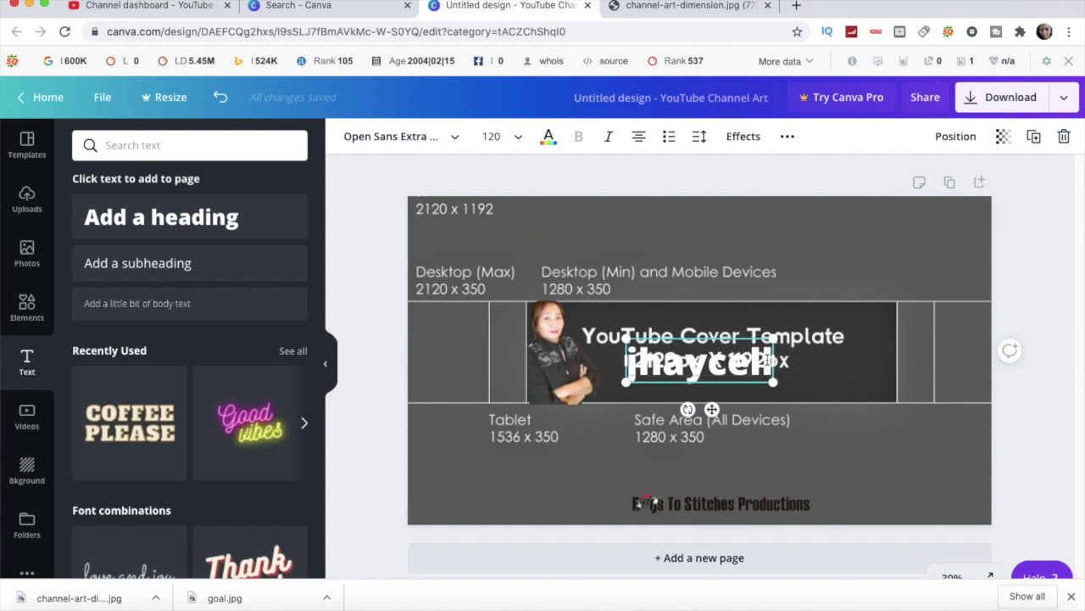
text(hanya)
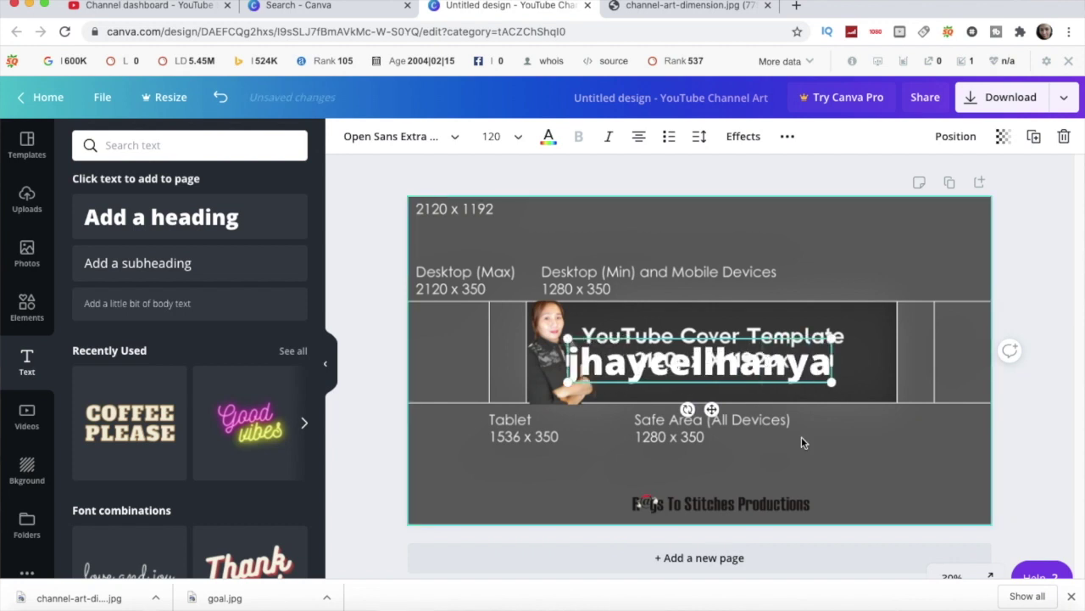
drag(776, 359, 802, 333)
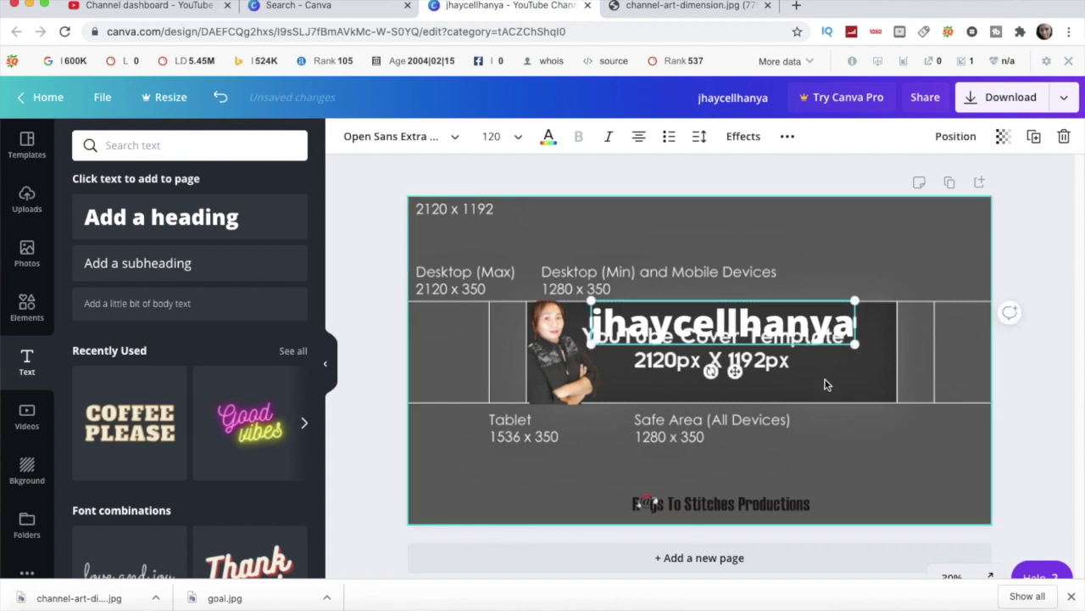
click(832, 447)
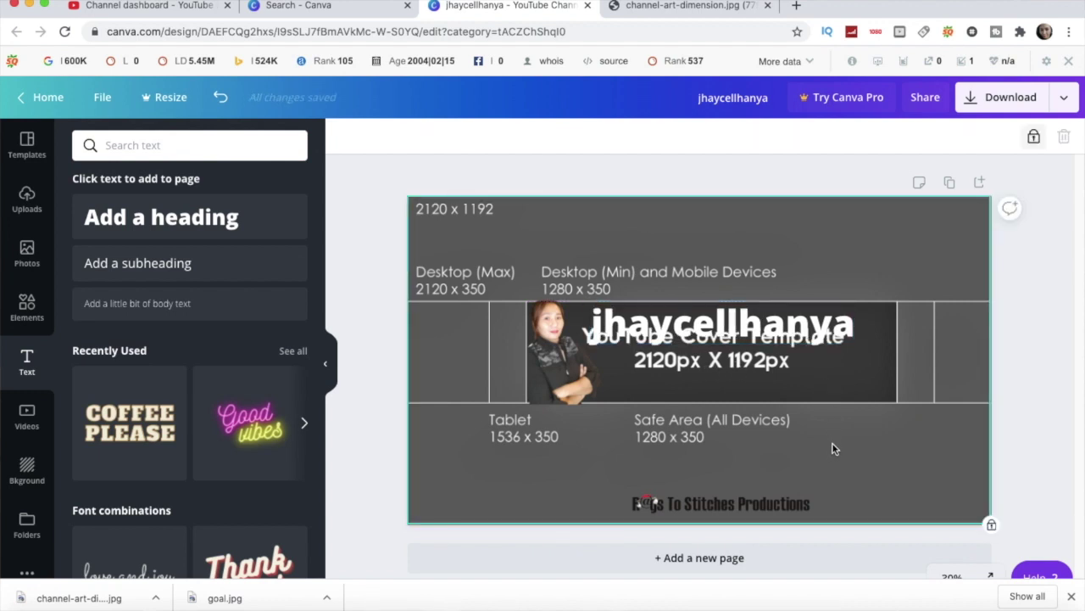
Try script fonts on the channel name heading, set it to Arapey and shift it left toward the photo
click(785, 327)
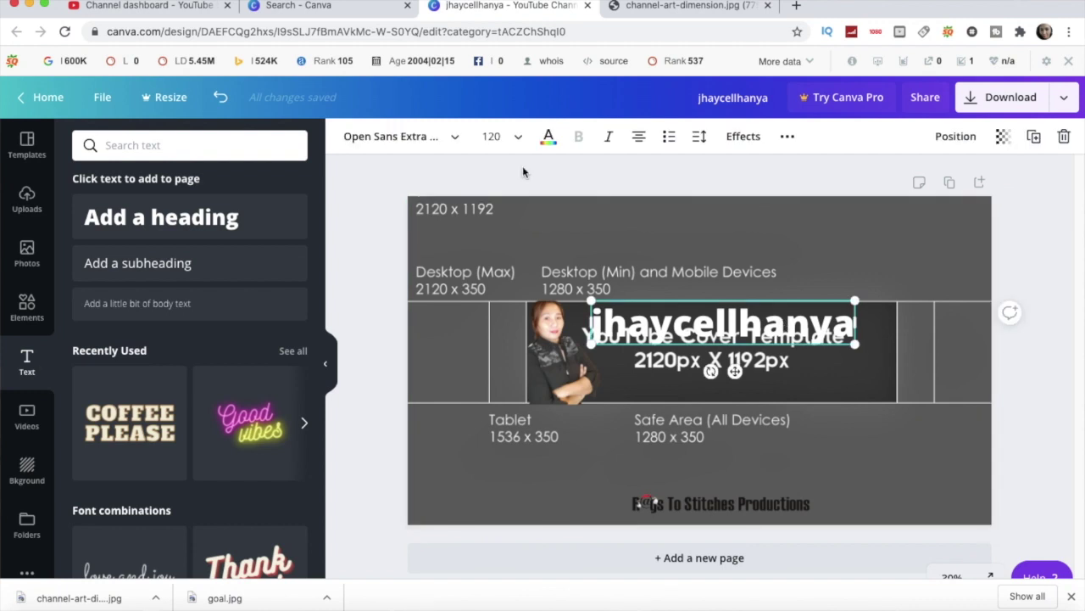
click(397, 136)
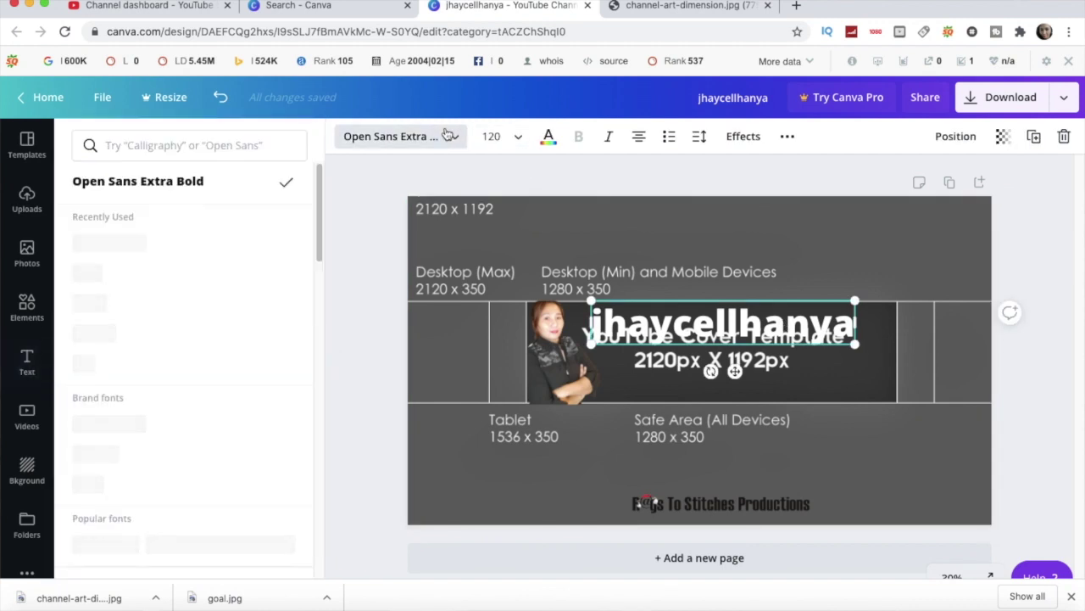
click(228, 281)
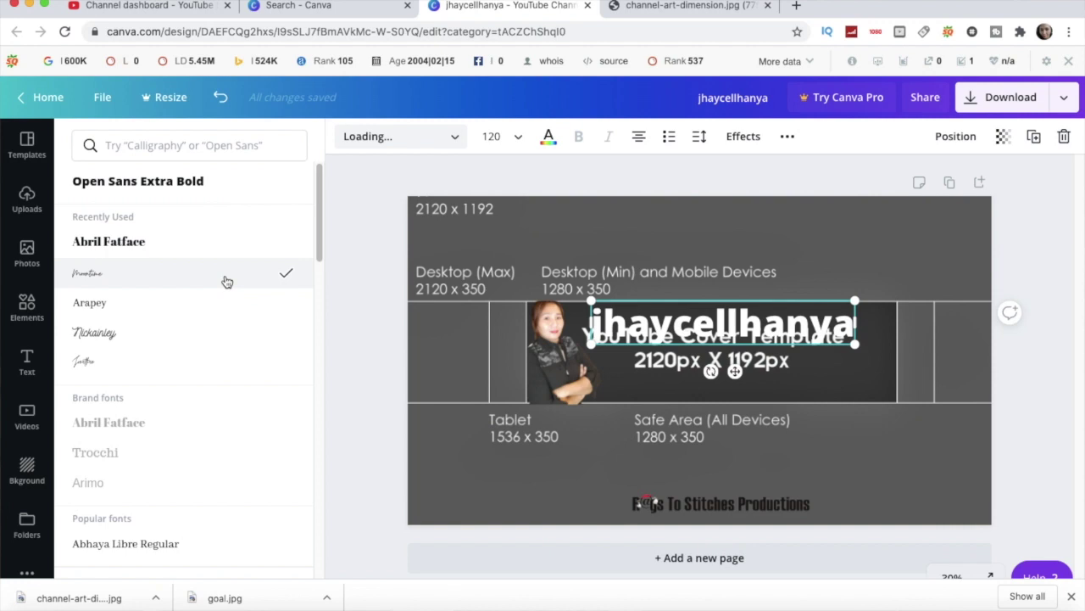
click(174, 310)
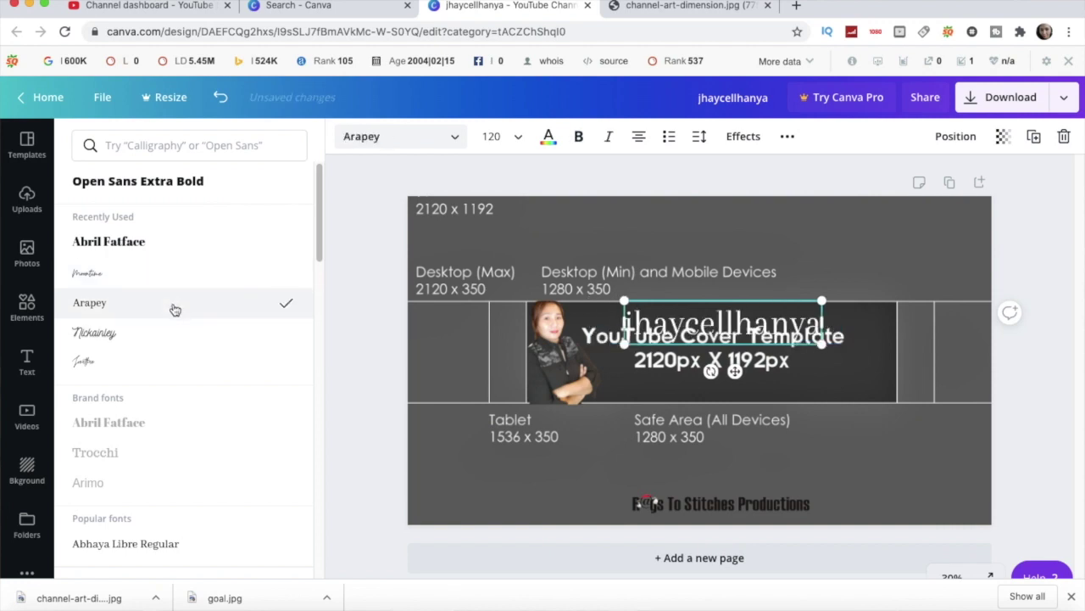
click(175, 338)
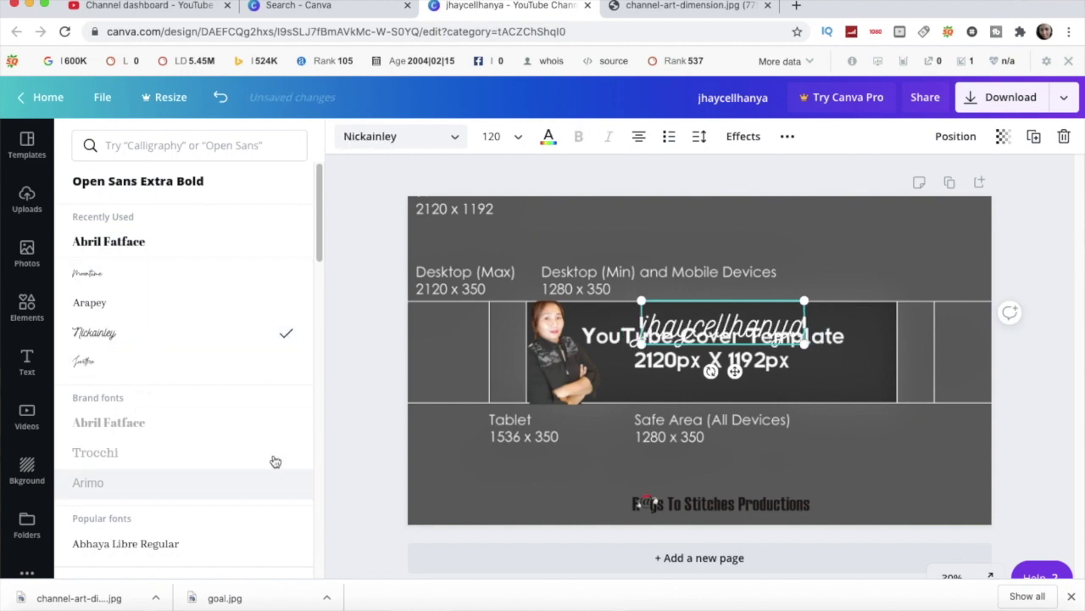
click(183, 308)
drag(760, 327, 741, 322)
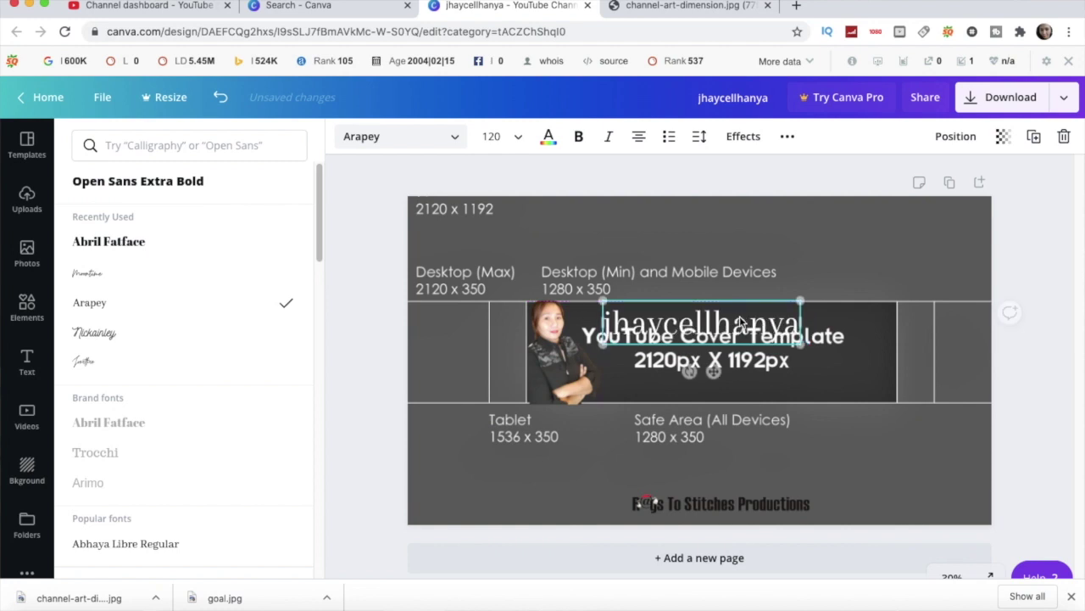
click(744, 371)
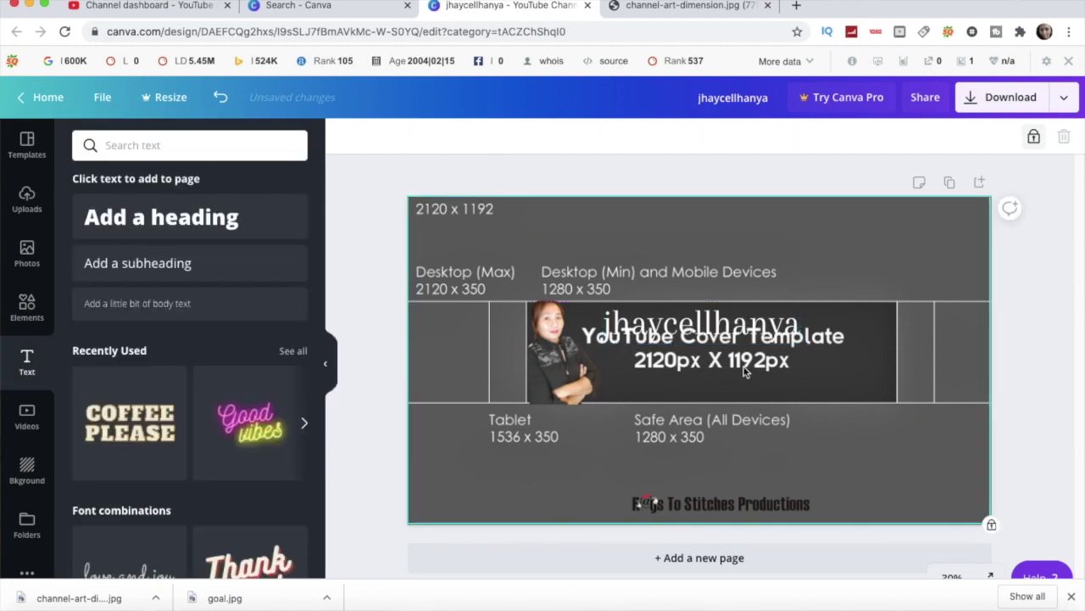
click(736, 331)
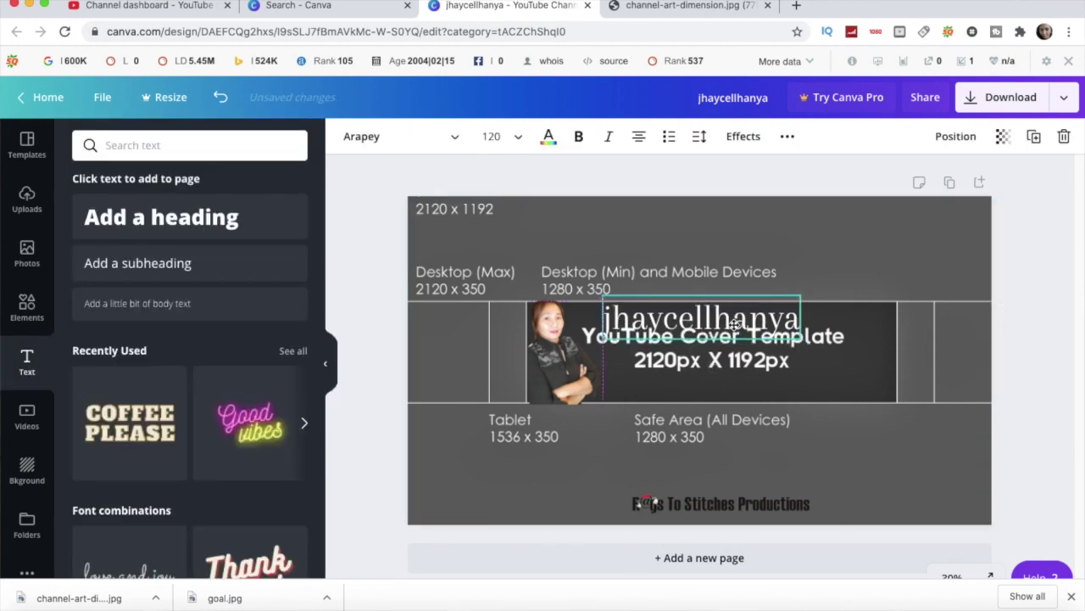
click(816, 384)
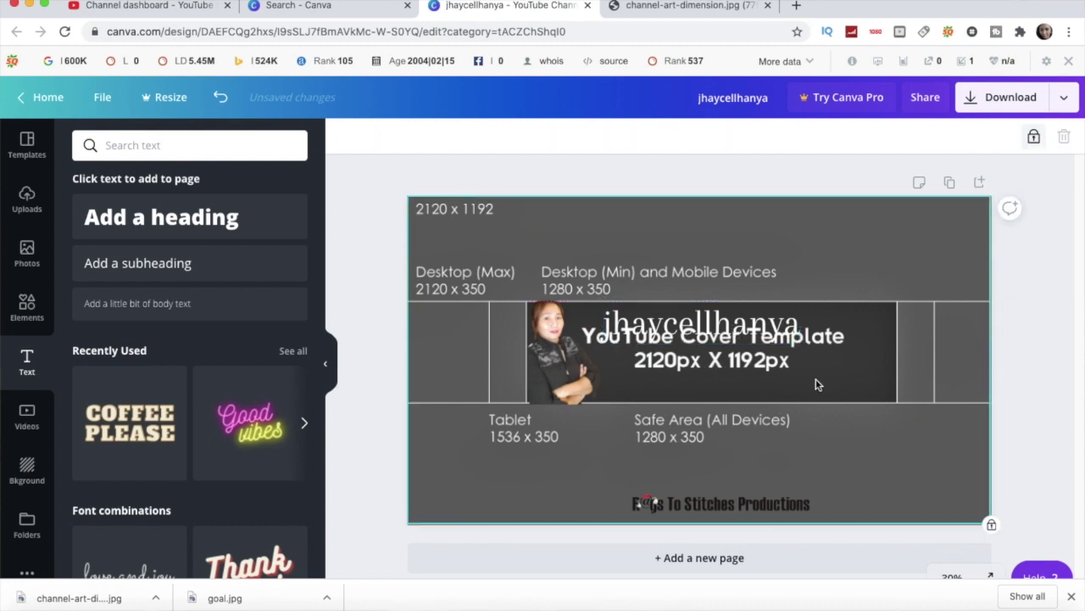
Add a subheading reading "be happy" and place it just beneath the channel name
click(231, 273)
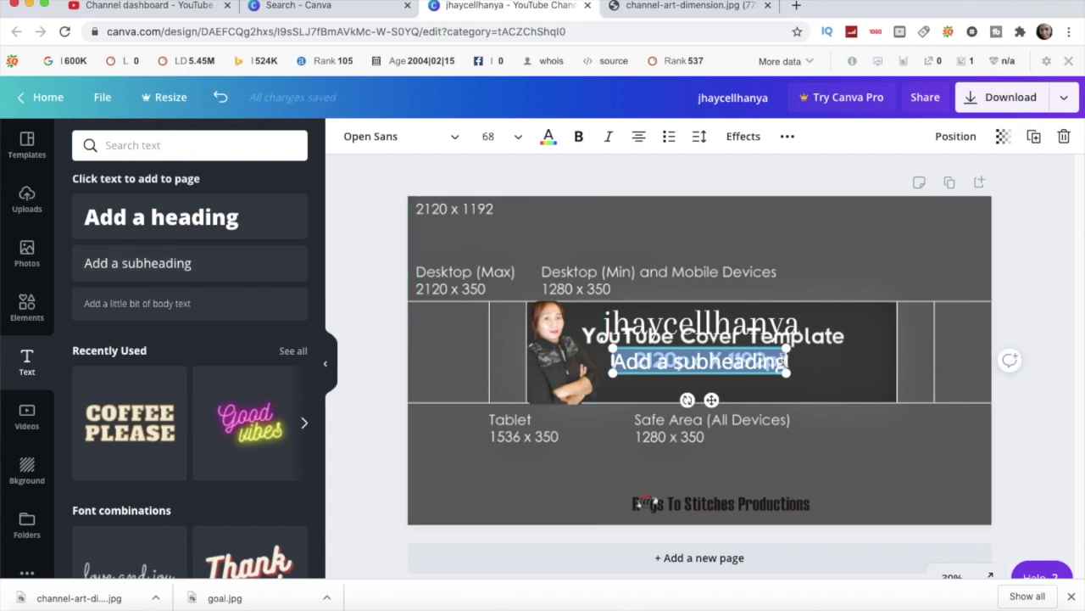
text(2120 px X 1192 px)
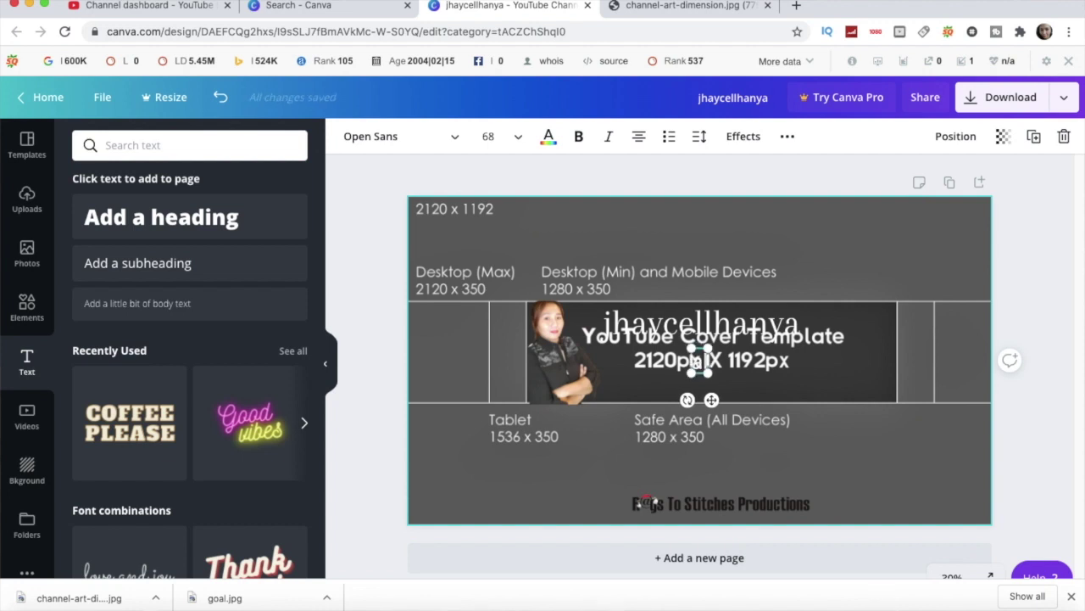
text(bel)
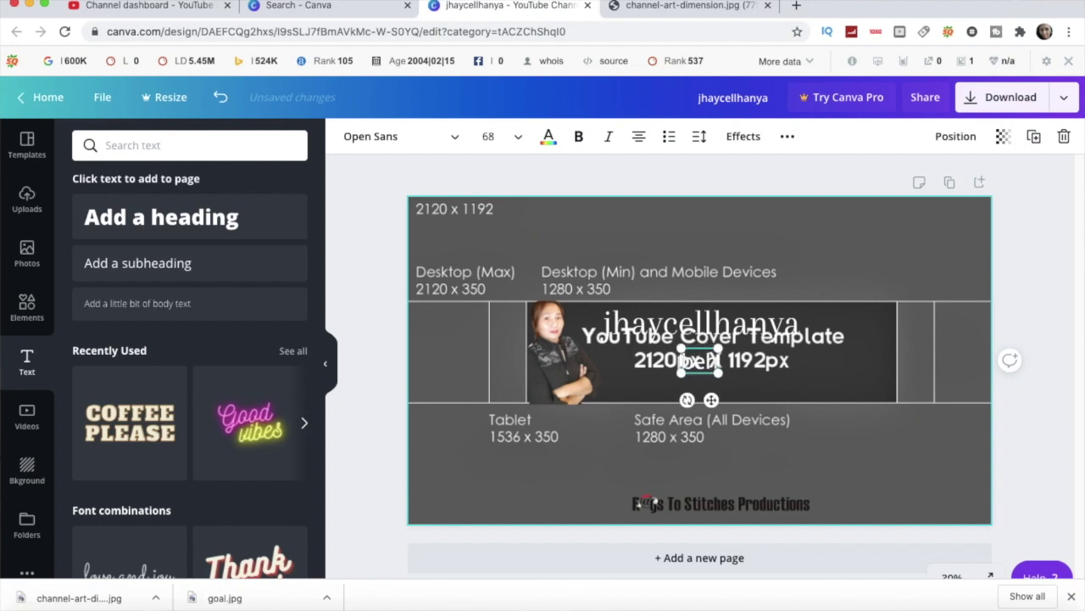
key(BackSpace)
key(BackSpace)
key(BackSpace)
text(label)
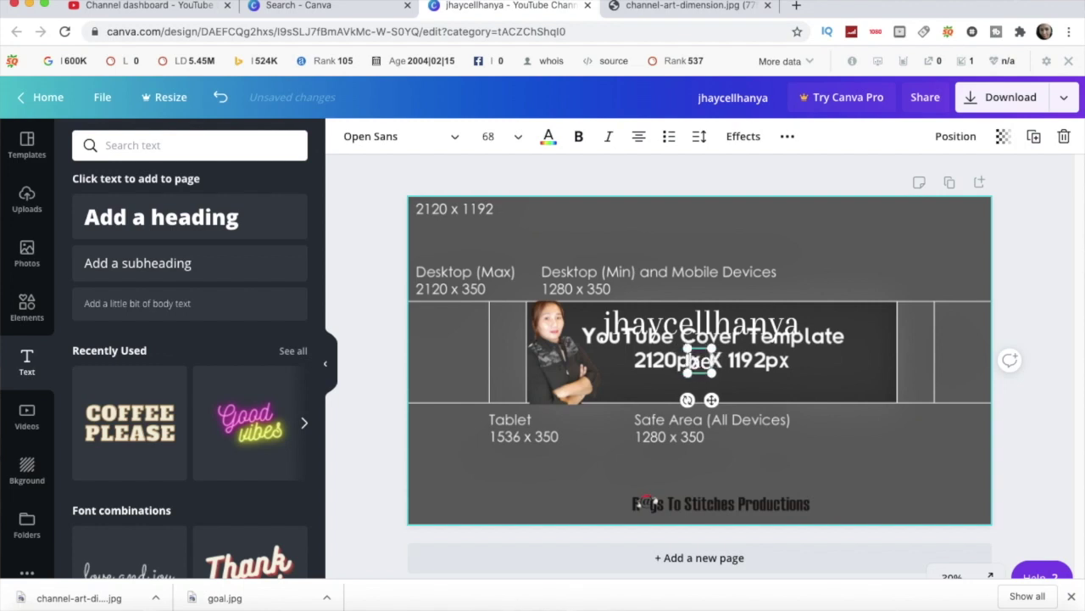
text(s)
key(BackSpace)
key(BackSpace)
key(BackSpace)
key(BackSpace)
key(BackSpace)
key(BackSpace)
text(#happy!)
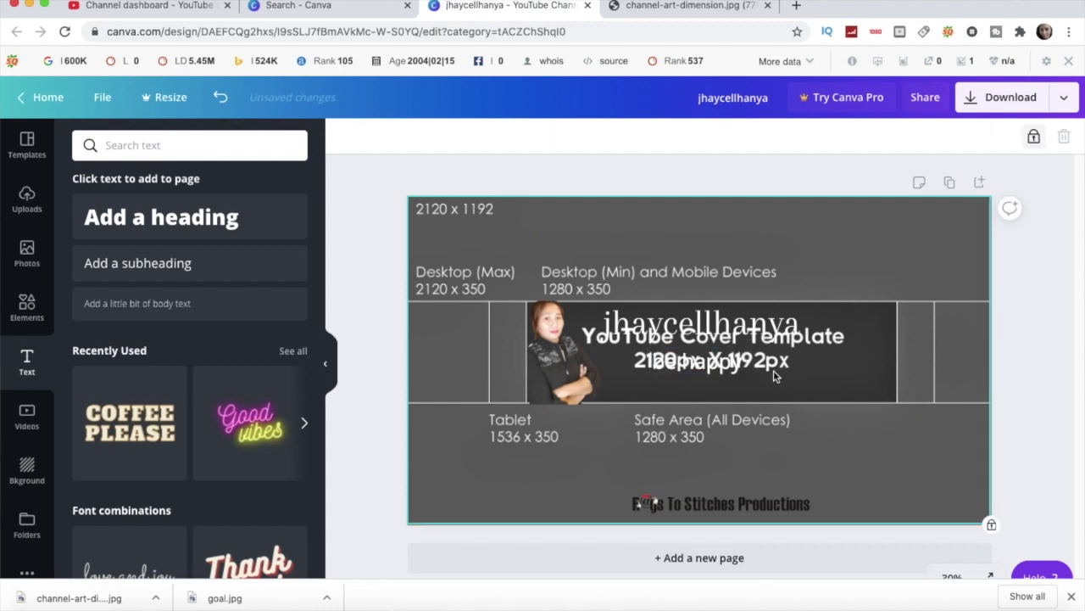
drag(715, 366, 715, 358)
click(726, 379)
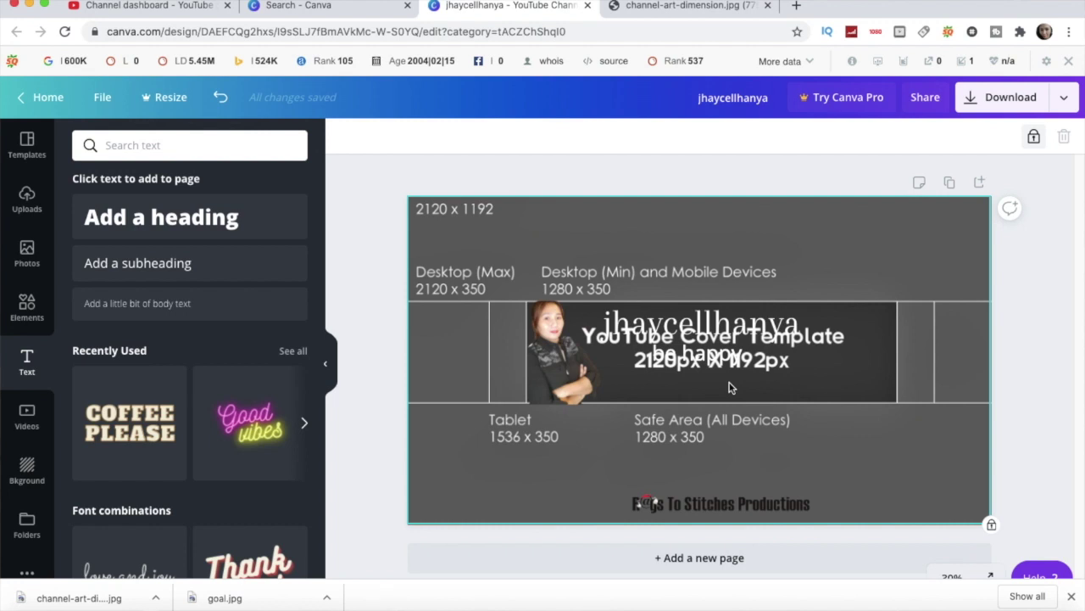
click(197, 303)
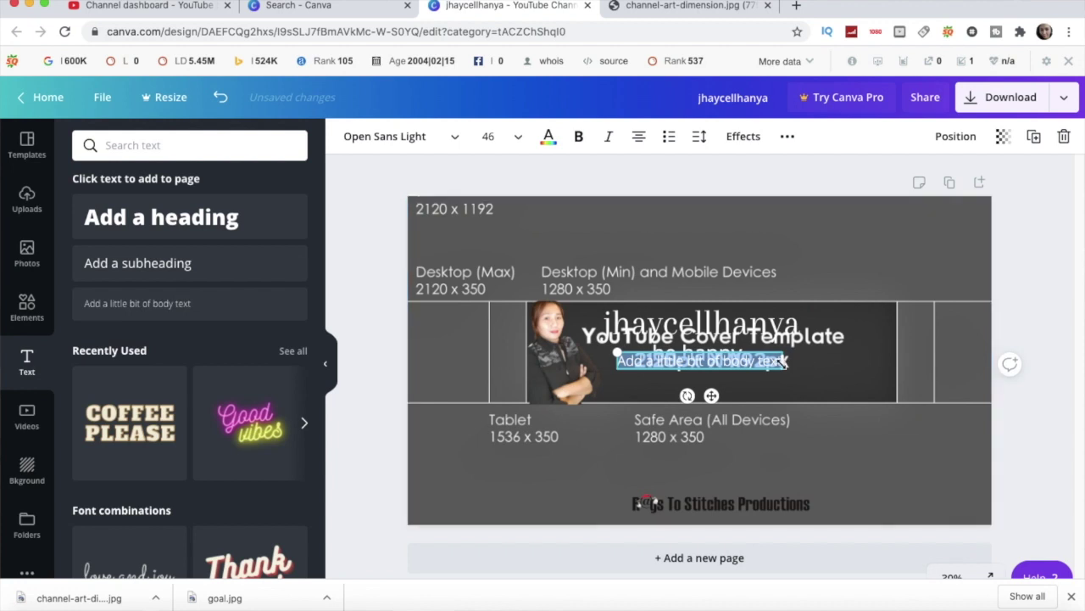
text(2120px X 1192px)
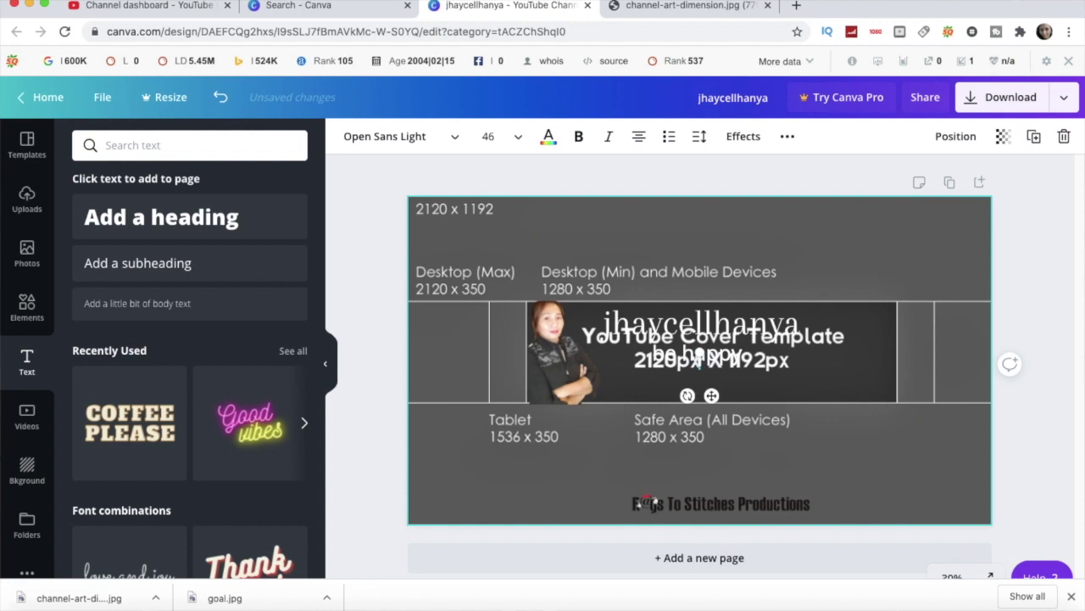
click(750, 380)
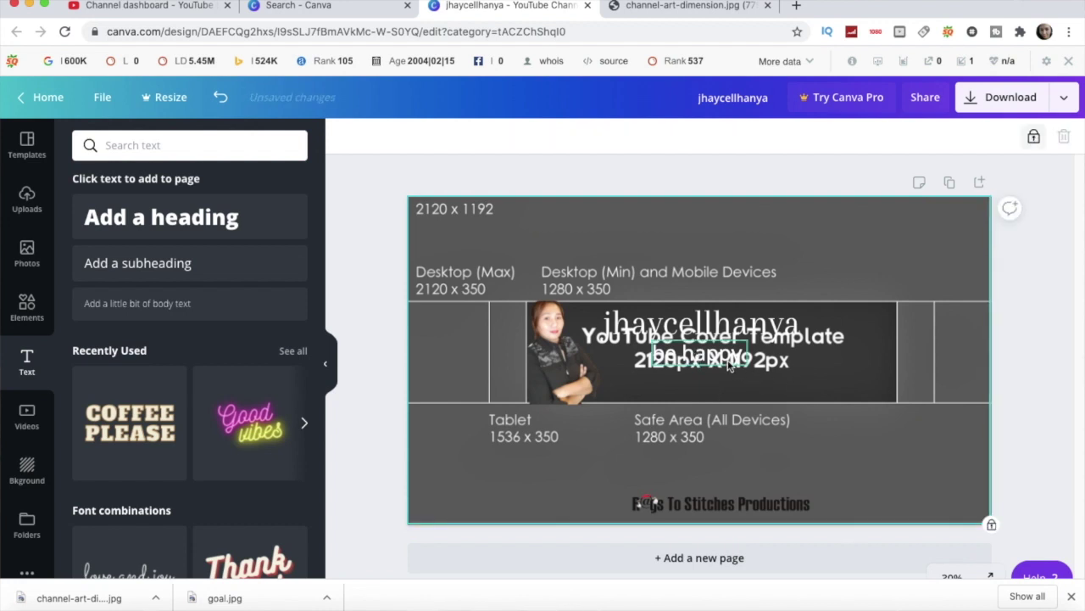
drag(714, 361, 713, 360)
click(714, 382)
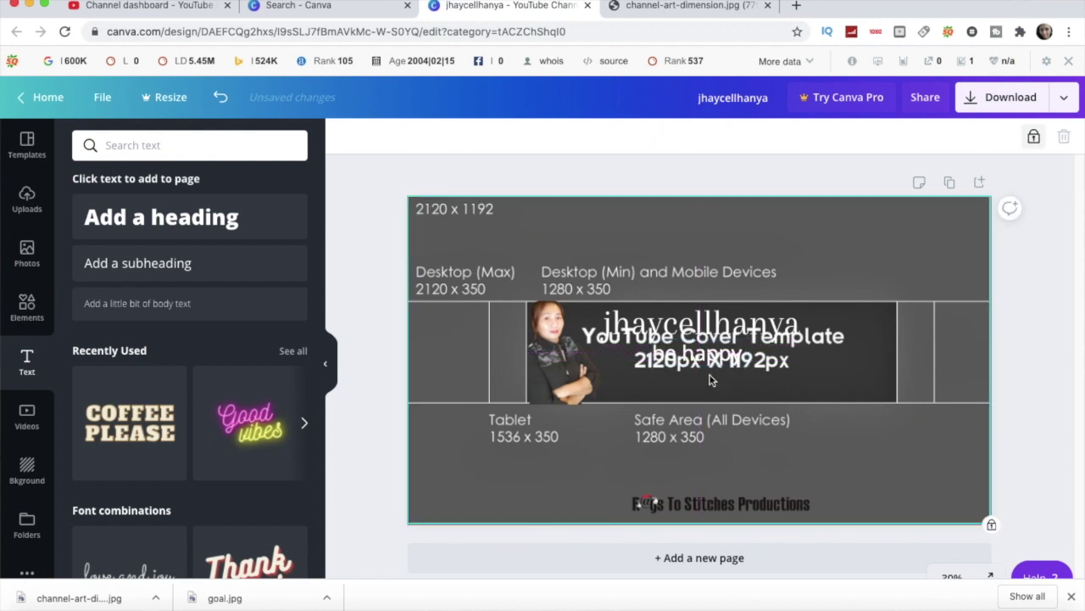
Add a body text line inviting viewers to subscribe for more videos every day and place it below "be happy"
click(202, 313)
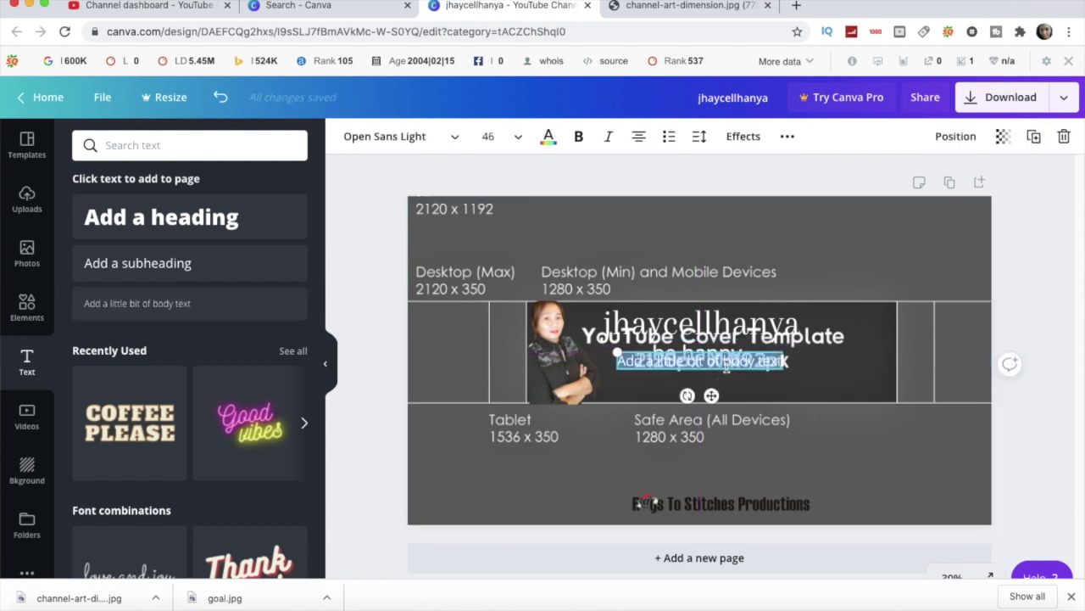
text(2120px X 1192px)
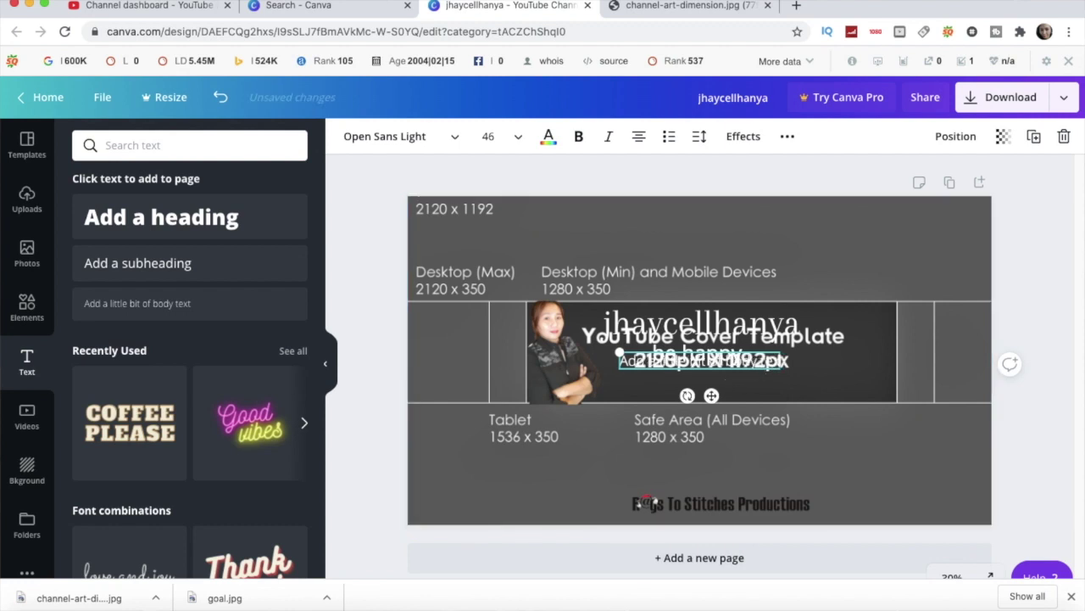
drag(650, 361, 698, 364)
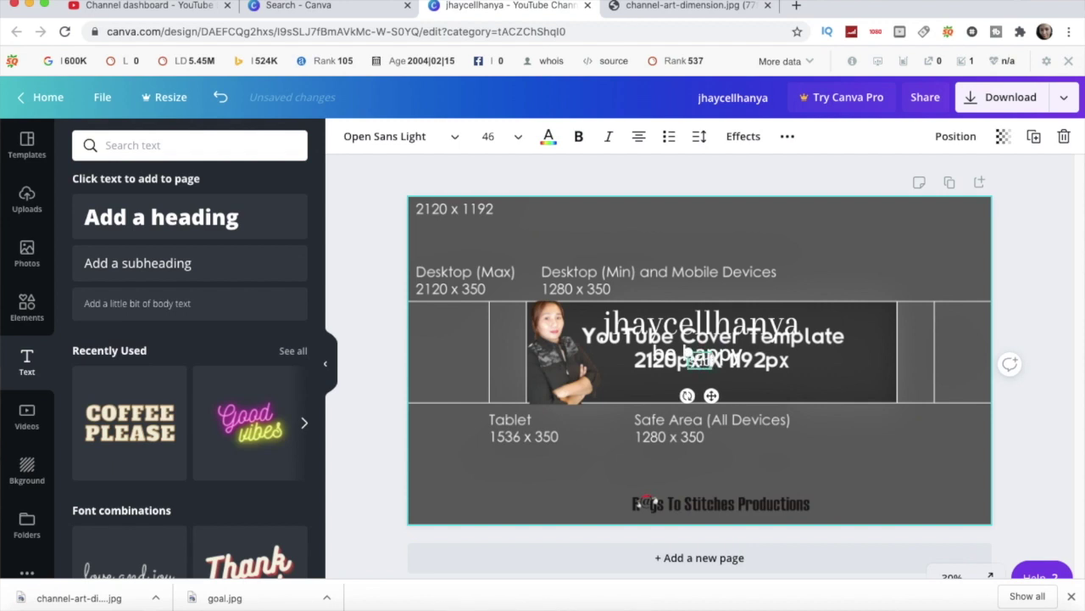
drag(695, 361, 596, 352)
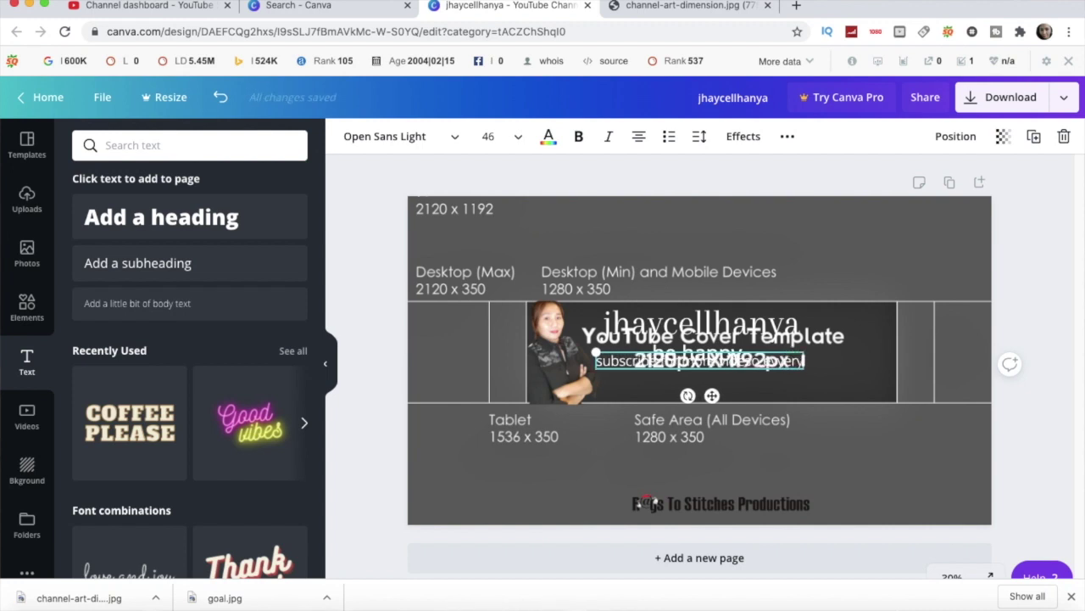
drag(596, 353, 582, 353)
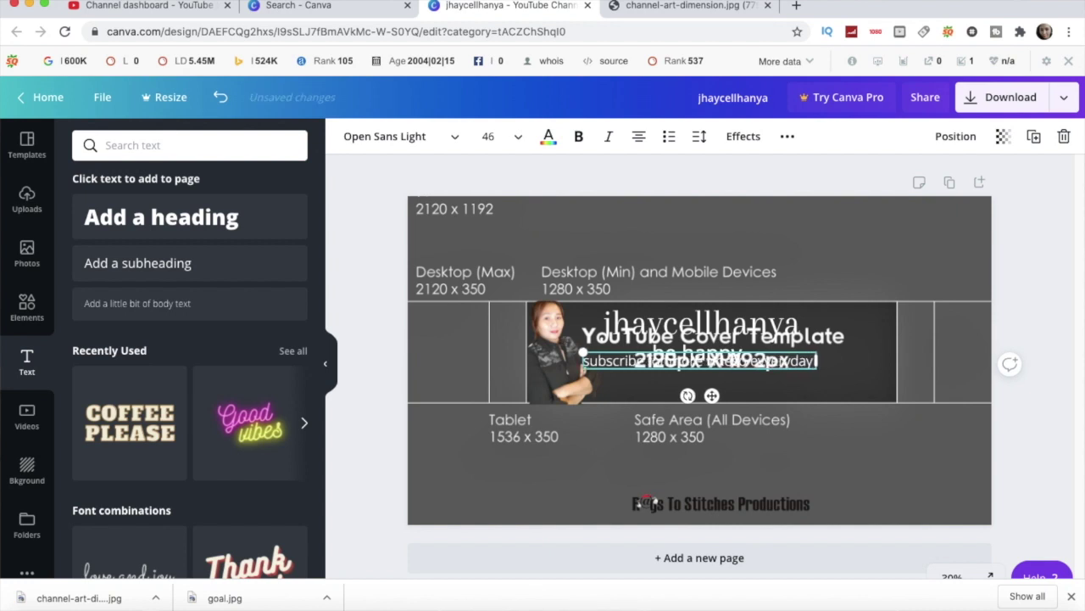
click(797, 373)
click(796, 374)
drag(795, 373, 813, 388)
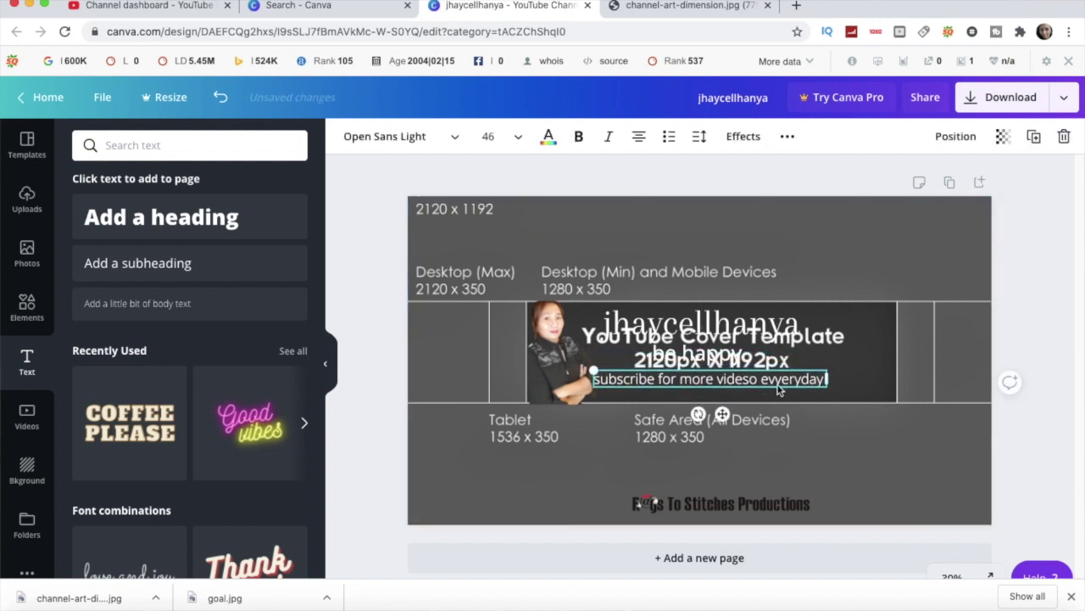
Correct the spelling of the body text so it reads "subscribe for more videos everyday"
click(793, 380)
key(BackSpace)
key(BackSpace)
key(BackSpace)
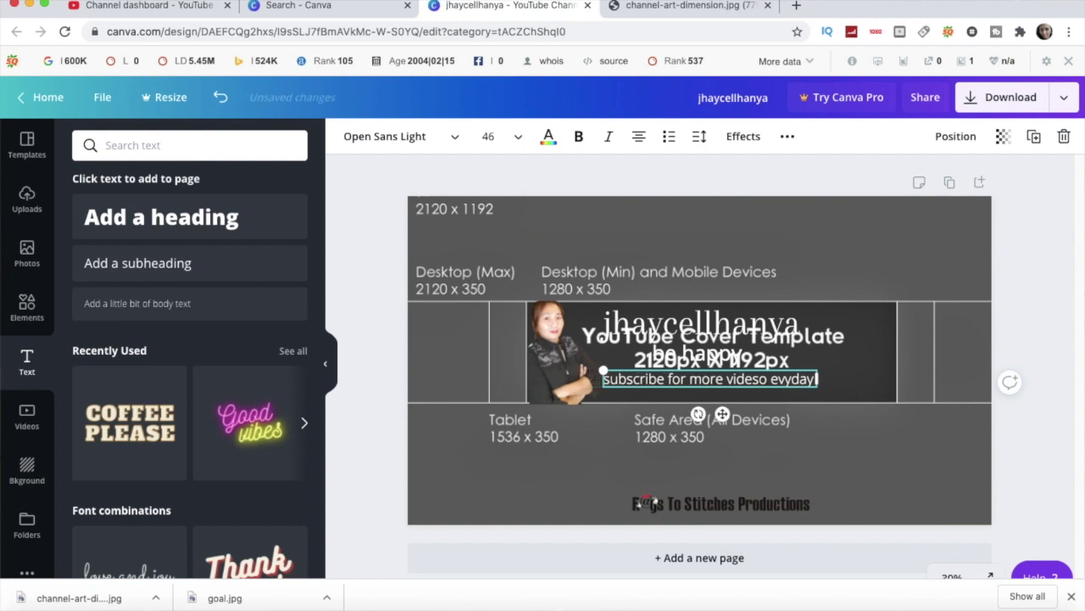
text(e)
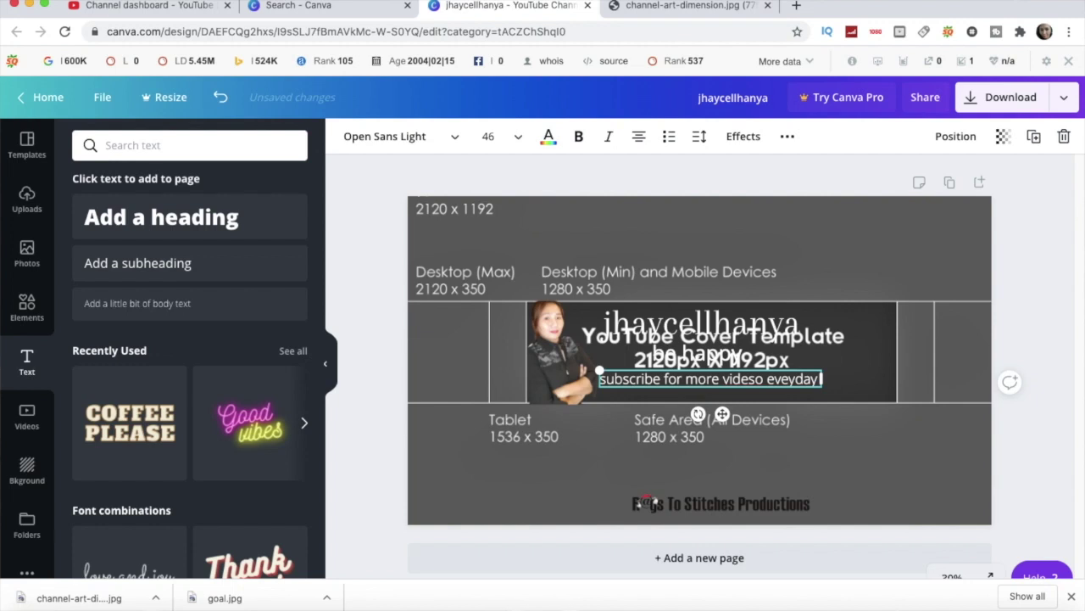
text(ry)
key(BackSpace)
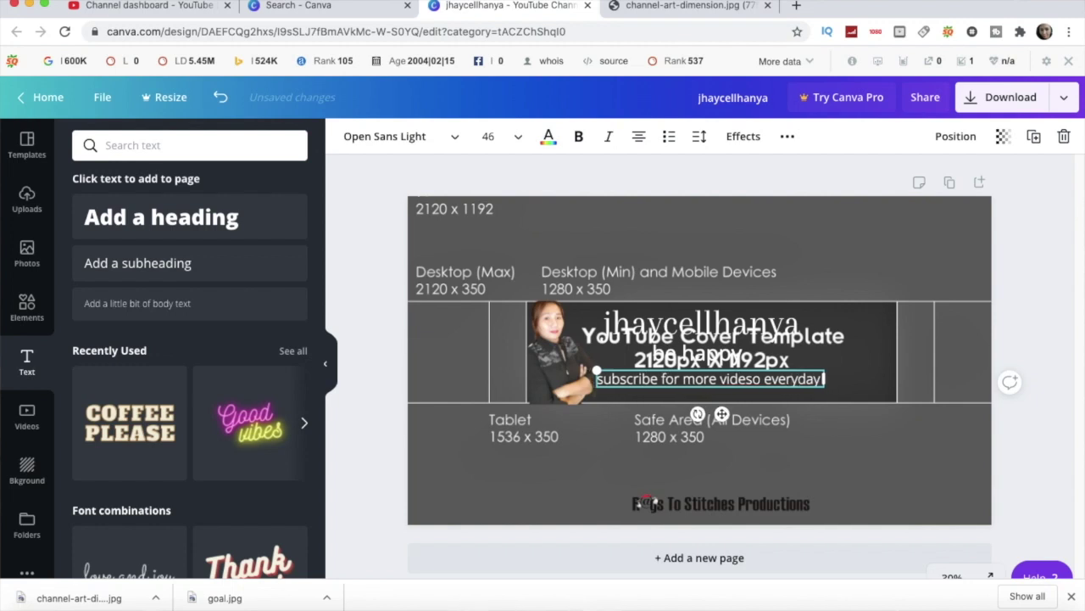
key(BackSpace)
key(BackSpace)
key(BackSpace)
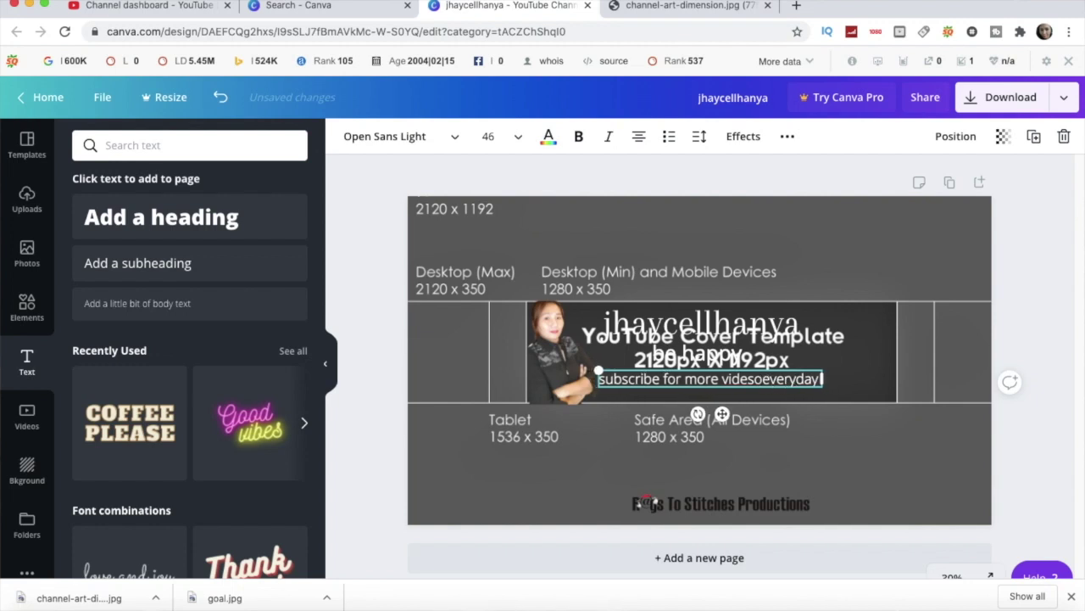
text(os)
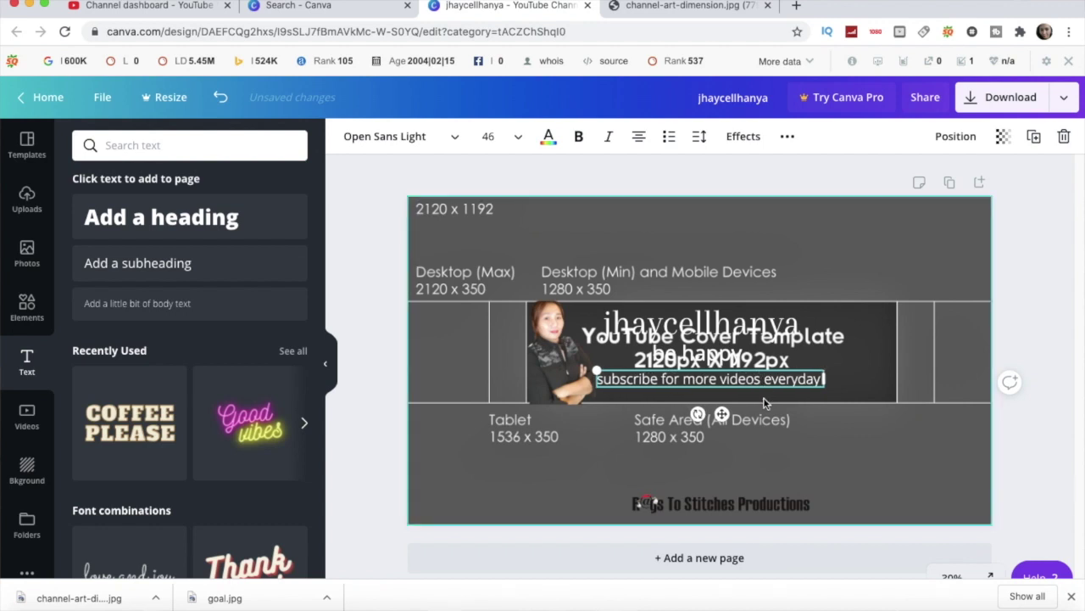
click(826, 448)
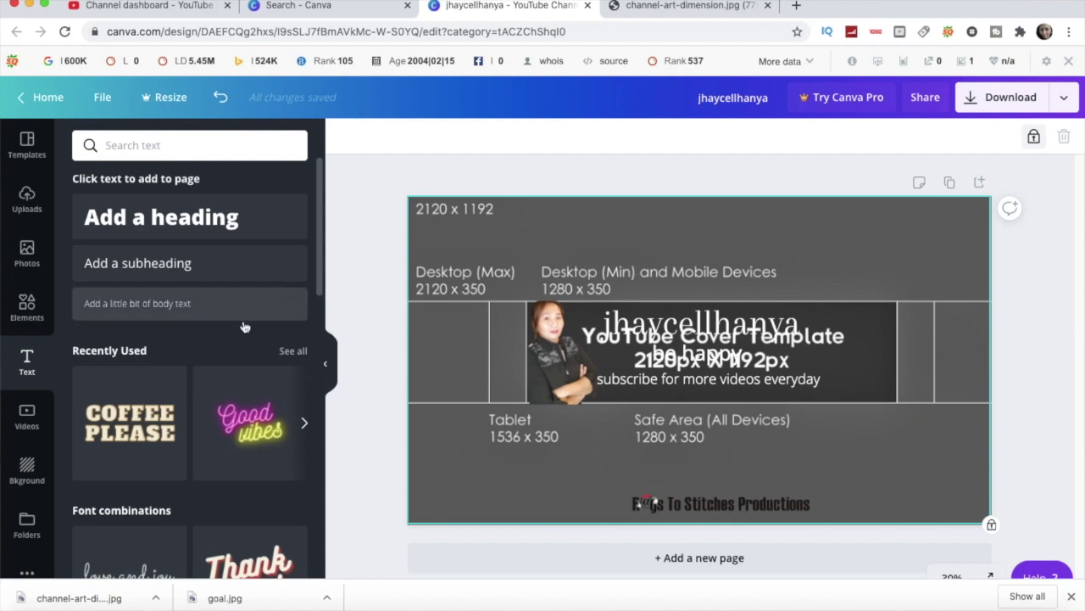
Browse the graphic elements and search them for "star"
click(28, 306)
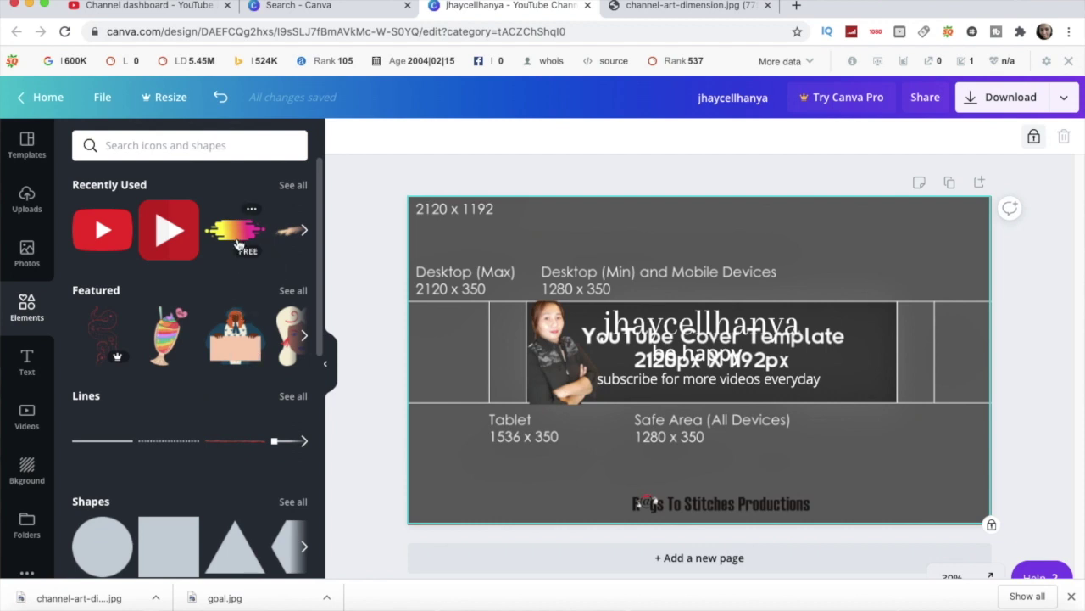
scroll(178, 402, down, 5)
scroll(177, 402, down, 5)
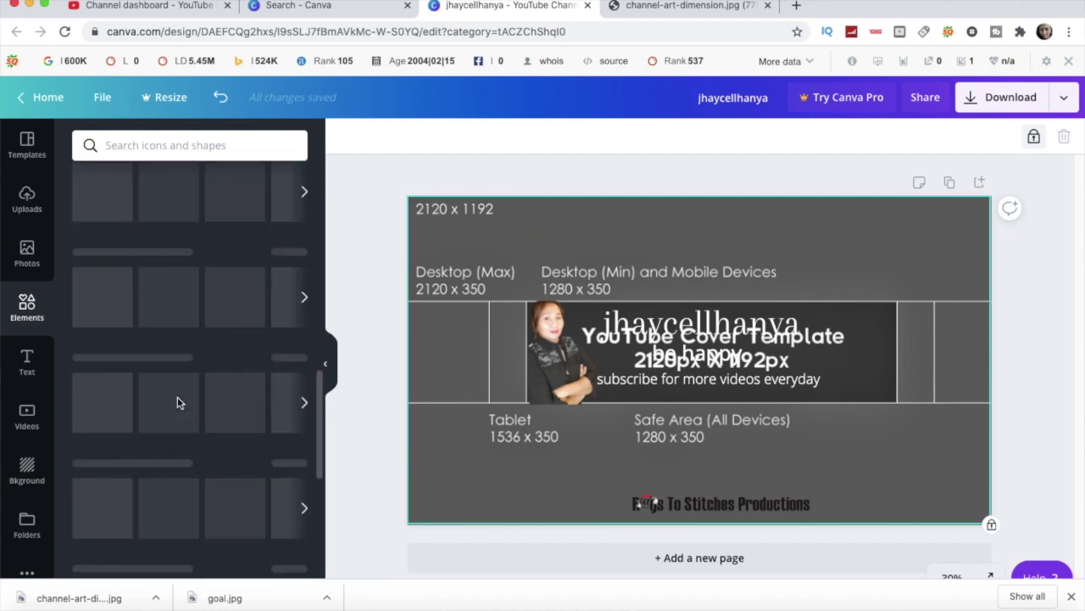
scroll(177, 396, down, 10)
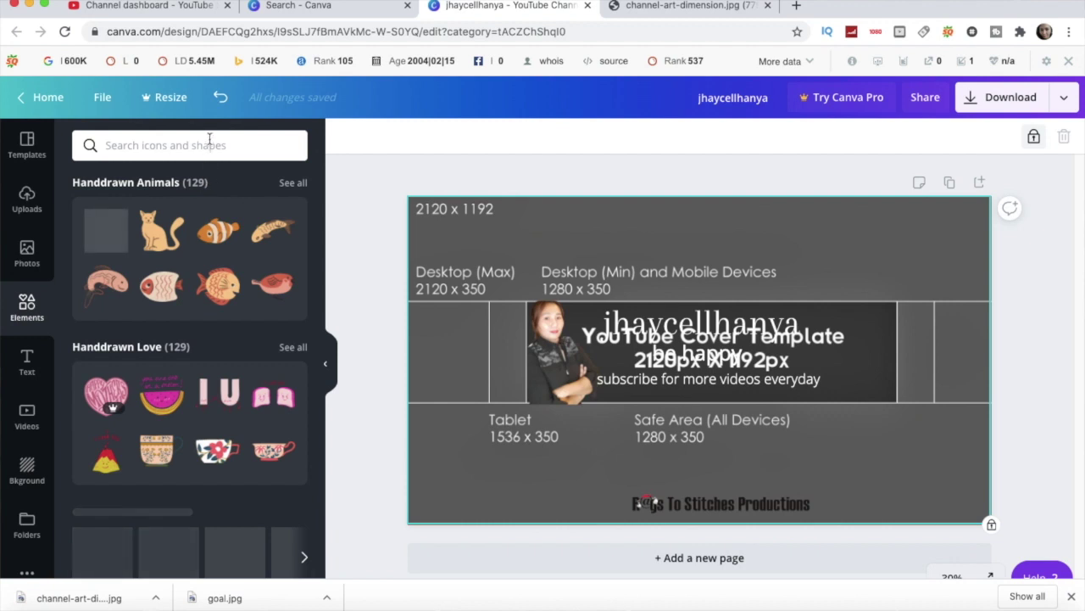
click(169, 145)
text(blu)
key(BackSpace)
key(BackSpace)
key(BackSpace)
text(star)
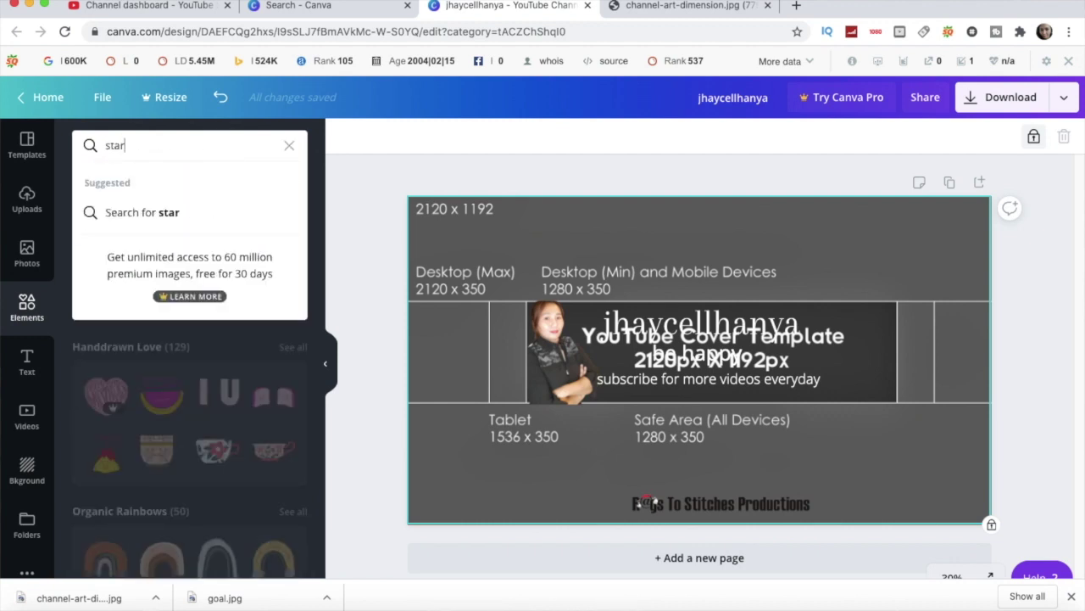
key(Return)
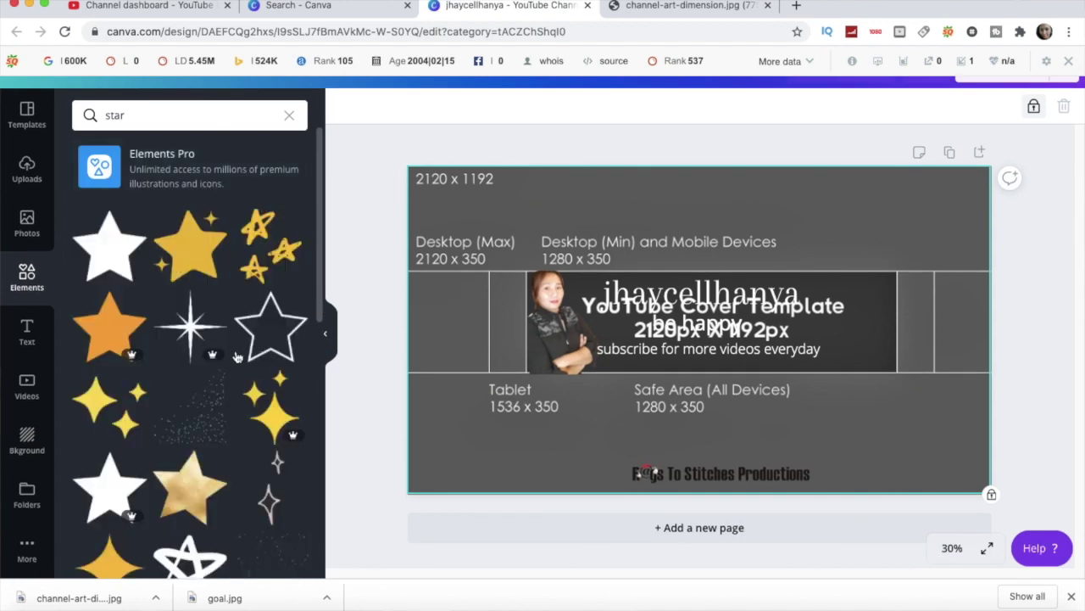
Insert the graphic of scattered starbursts, sparkles and dots from the star search results
scroll(238, 357, down, 3)
scroll(237, 357, down, 10)
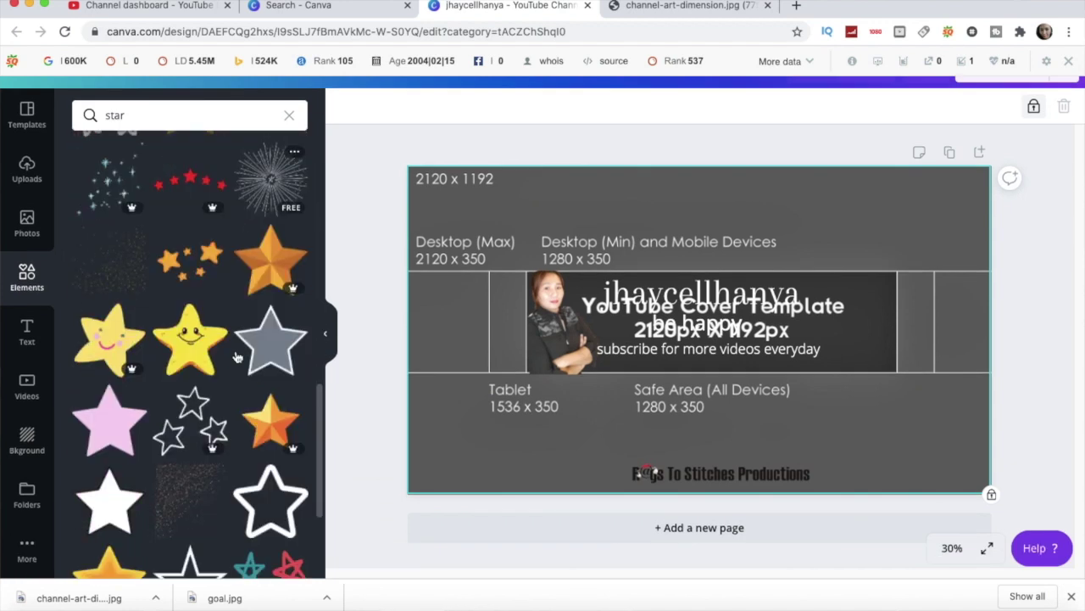
scroll(237, 357, down, 5)
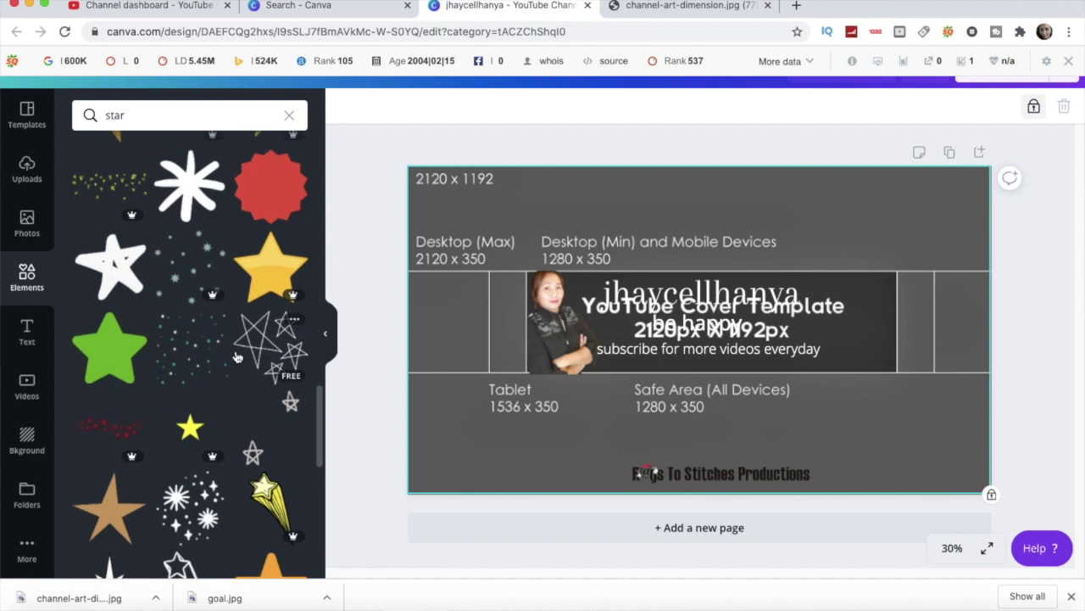
mouse_move(180, 354)
scroll(195, 314, down, 8)
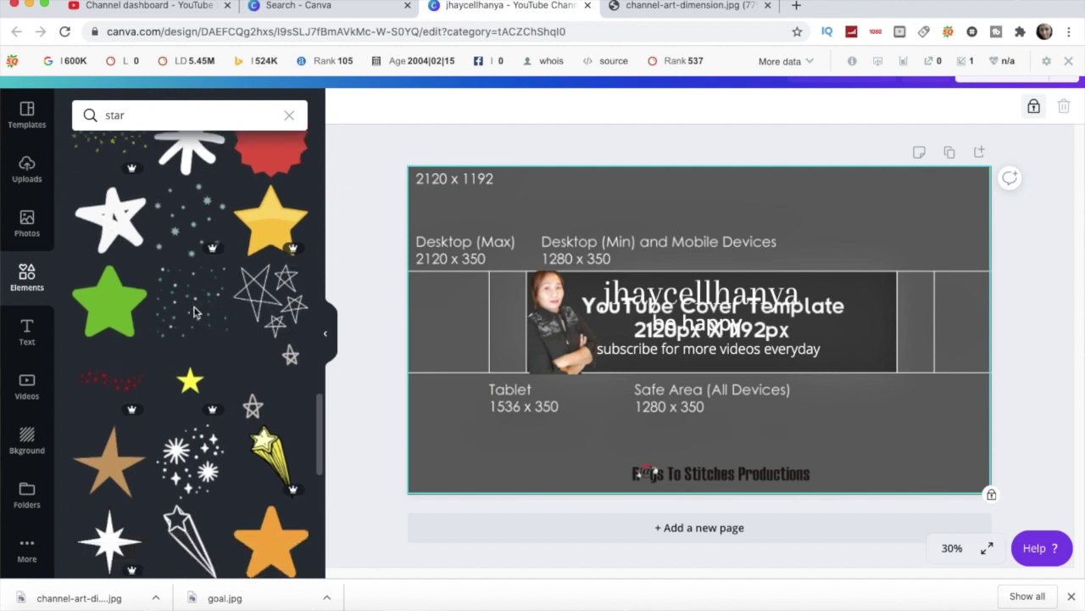
scroll(194, 314, down, 2)
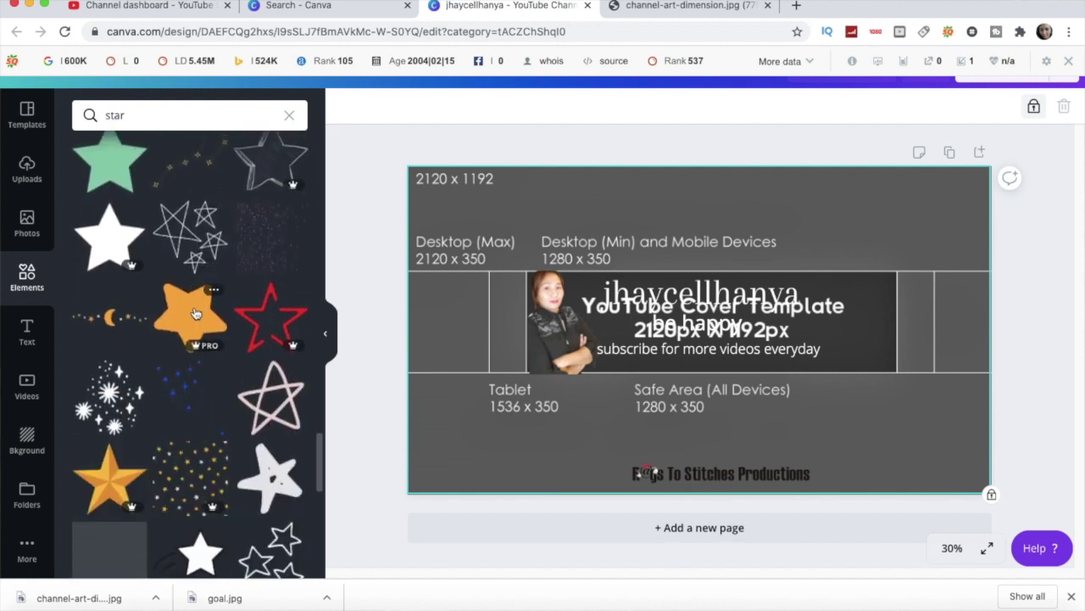
click(129, 387)
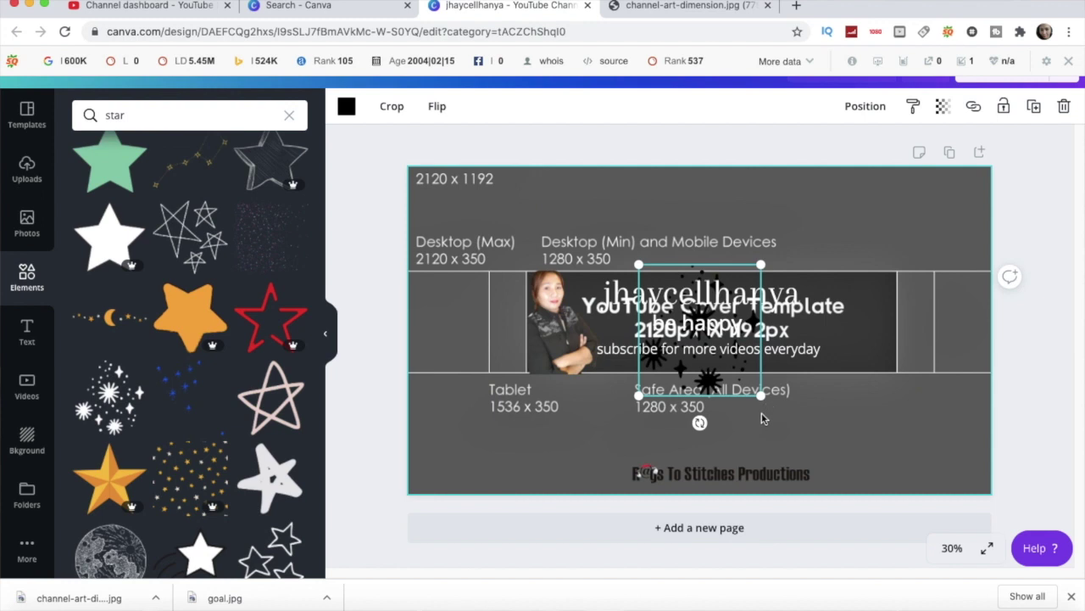
Enlarge the starburst graphic to about 972 × 1,049 and move it to the canvas's right end, overlapping the safe area's edge
drag(782, 402, 882, 509)
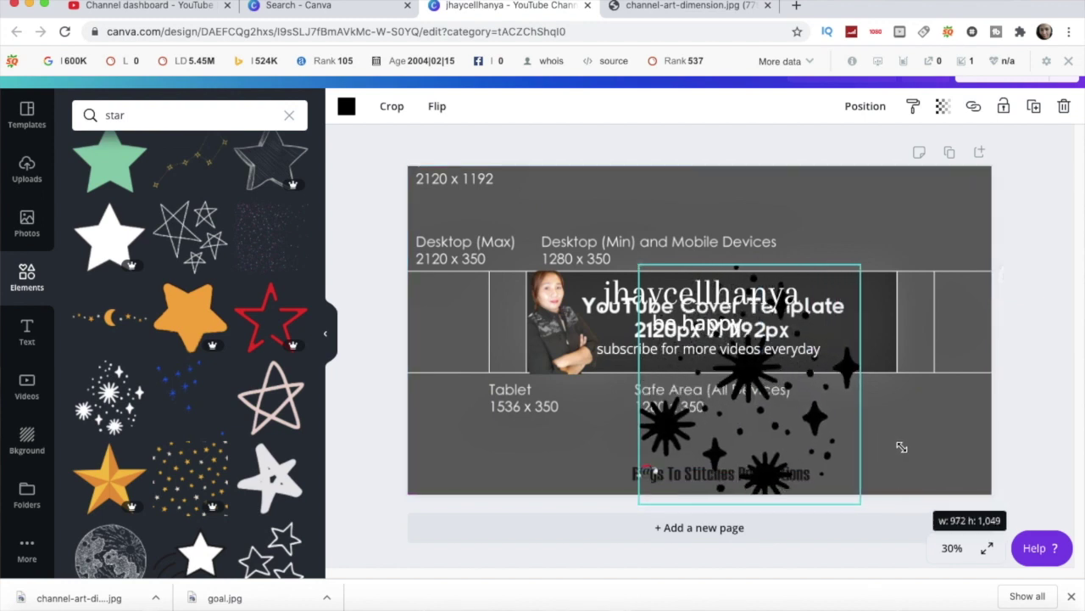
drag(830, 312, 825, 251)
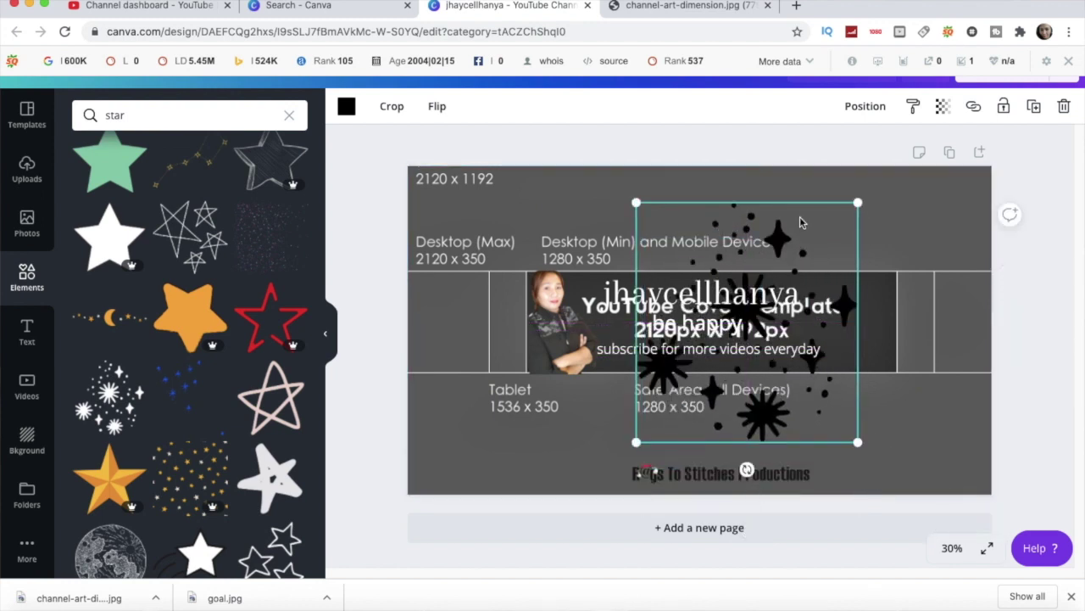
drag(794, 202, 923, 219)
mouse_move(825, 225)
mouse_down()
mouse_move(842, 225)
mouse_move(843, 238)
mouse_up()
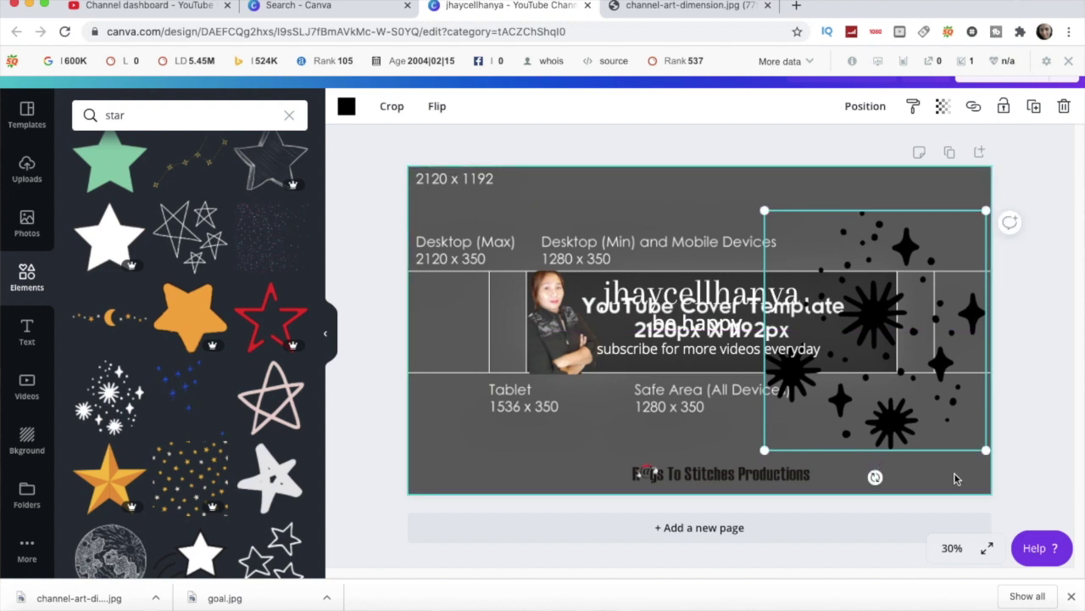
Enlarge the starburst graphic to about 1,020 × 1,101 and shift it slightly past the canvas's right edge
drag(986, 450, 981, 476)
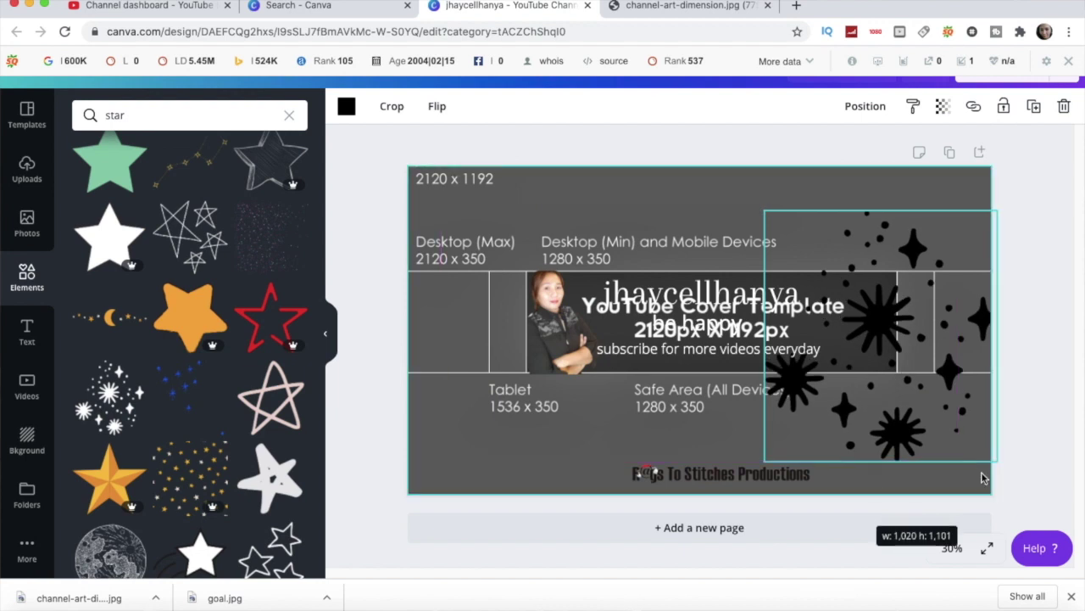
drag(917, 368, 924, 371)
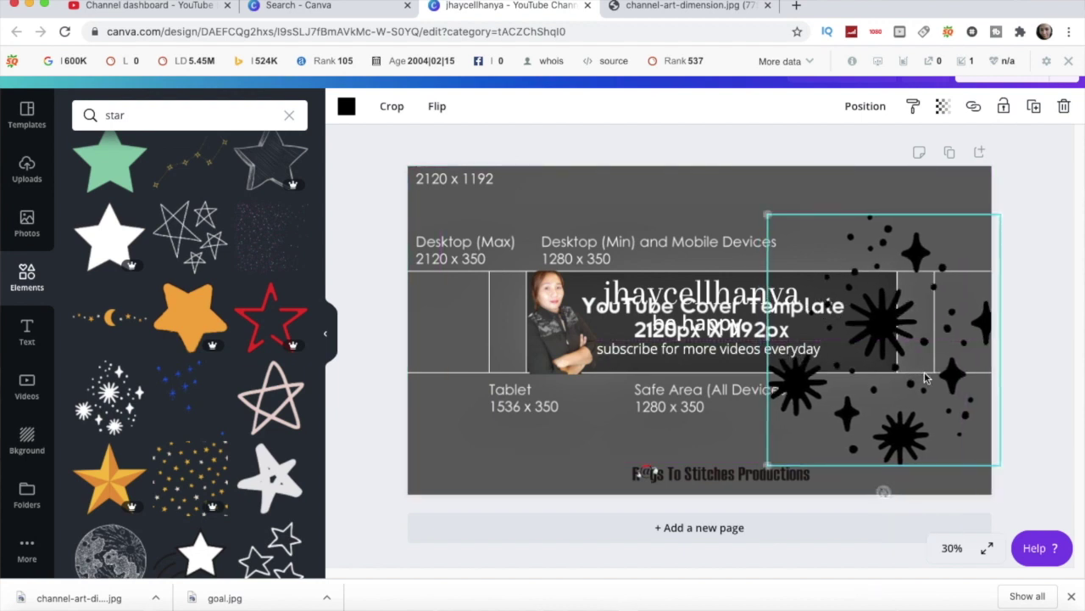
click(642, 445)
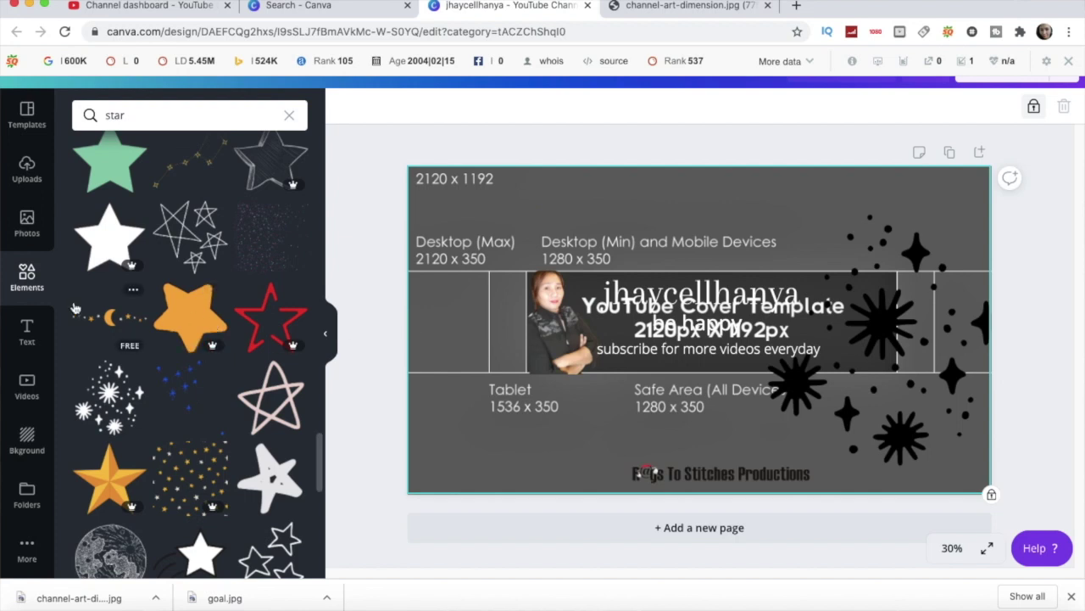
click(29, 180)
scroll(194, 382, down, 5)
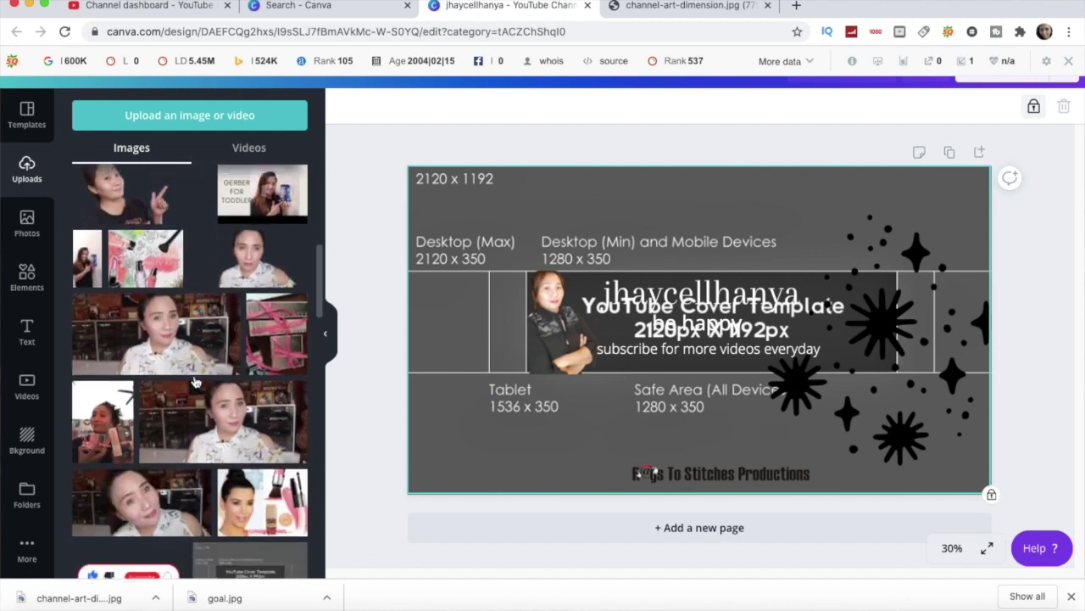
scroll(194, 381, down, 10)
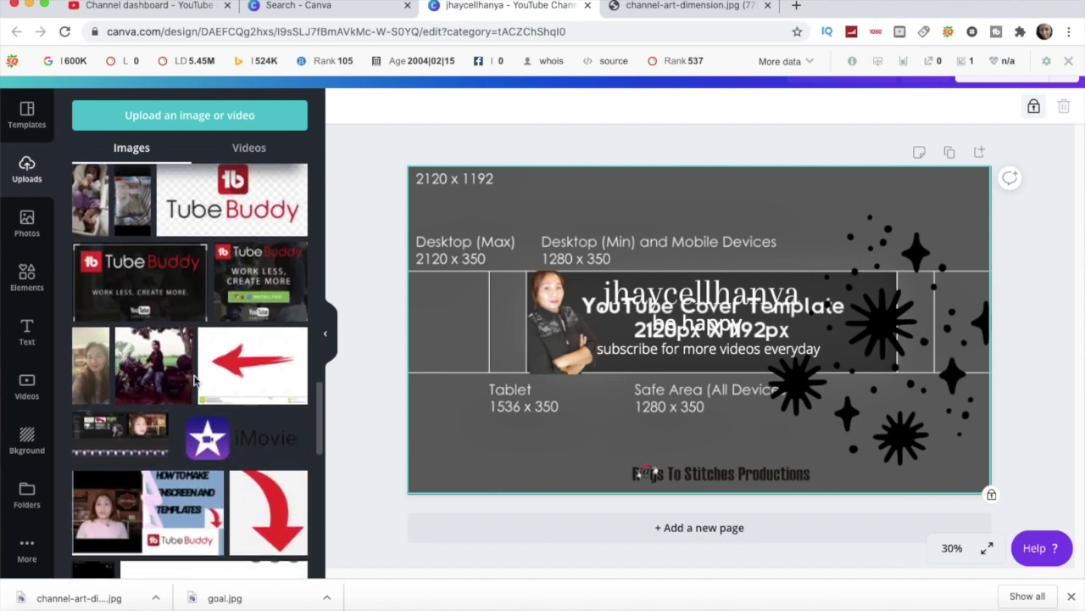
scroll(194, 382, down, 3)
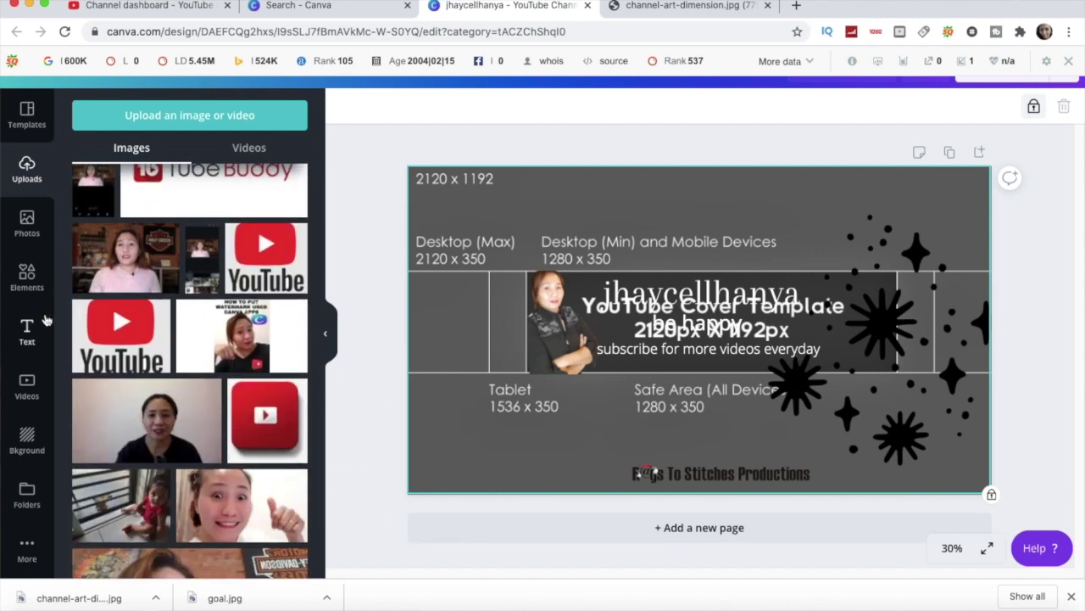
Insert the crescent moon and stars graphic from the star results, enlarge it and place it across the area above the safe area
click(26, 288)
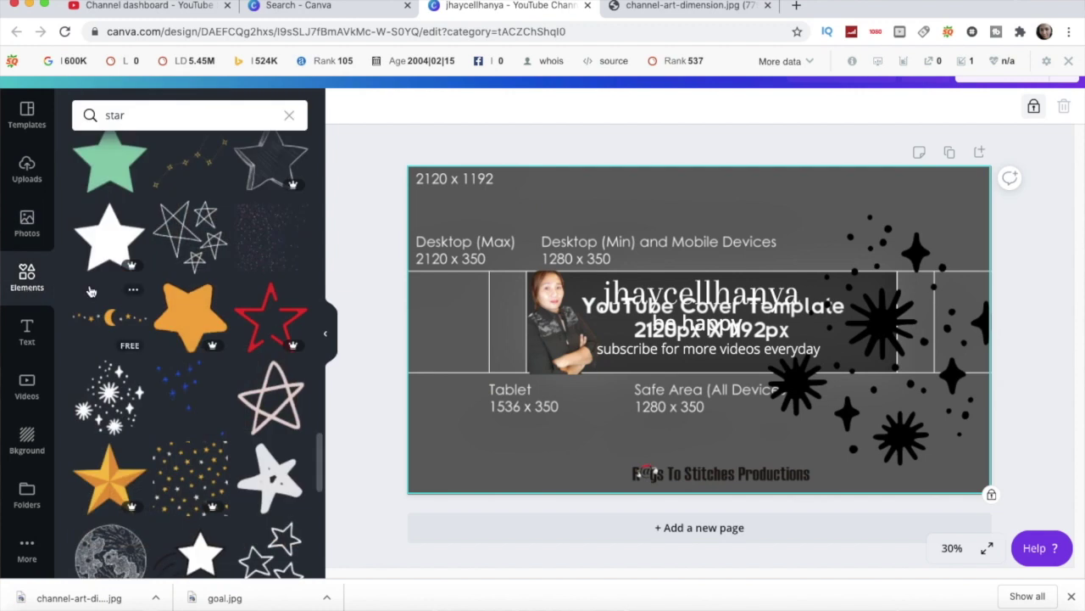
click(96, 329)
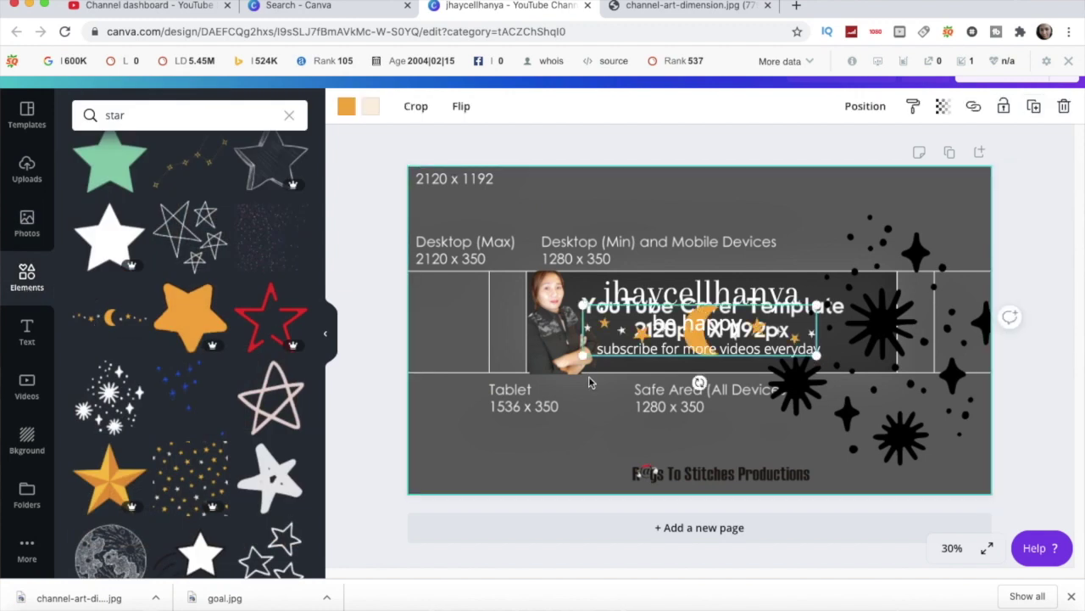
drag(755, 335, 852, 306)
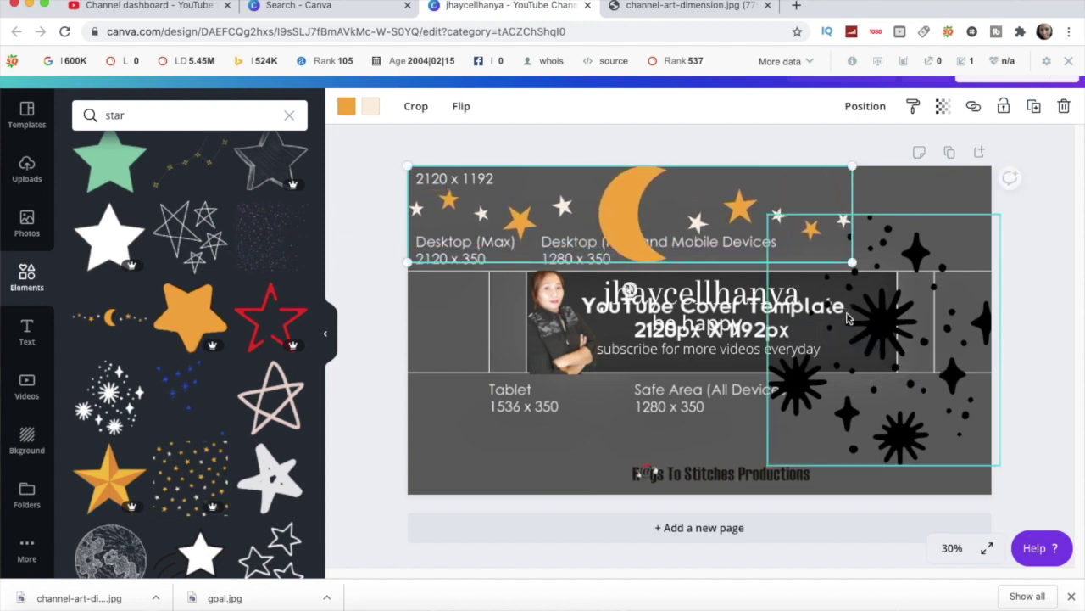
drag(853, 220, 913, 228)
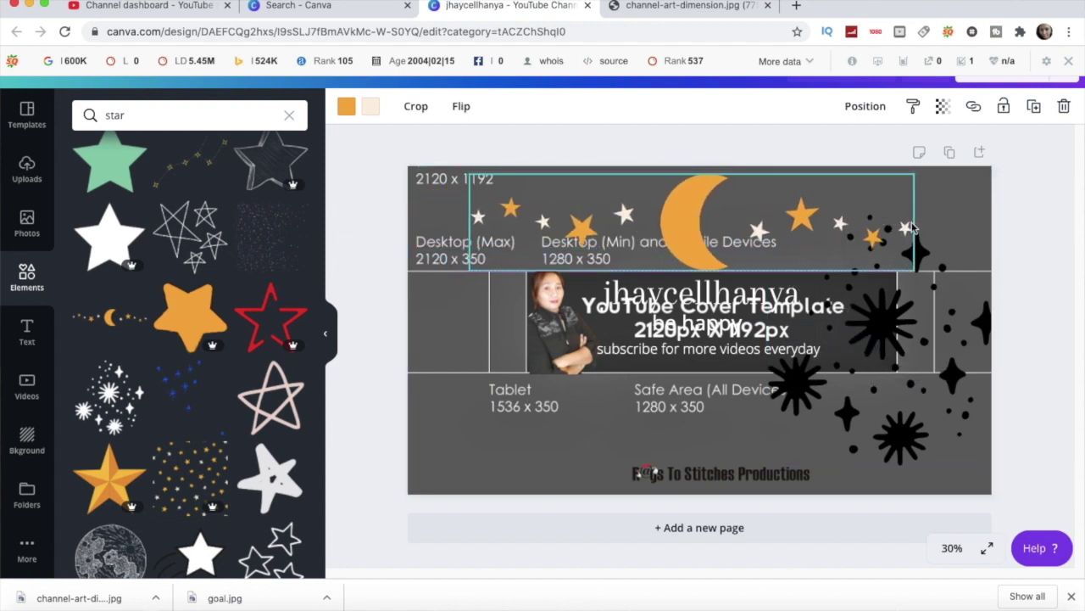
click(660, 430)
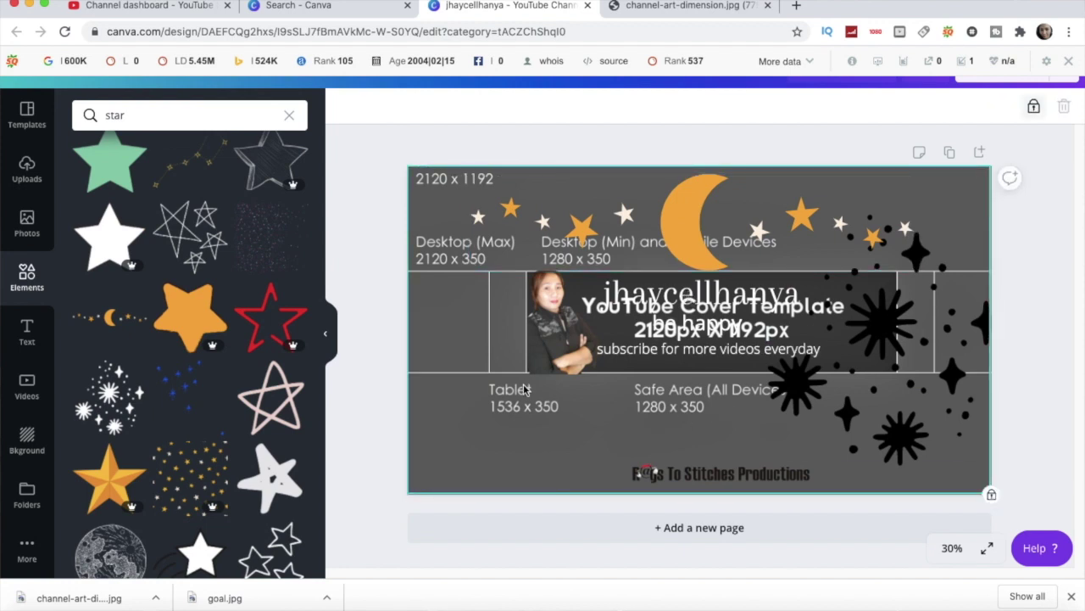
click(1035, 184)
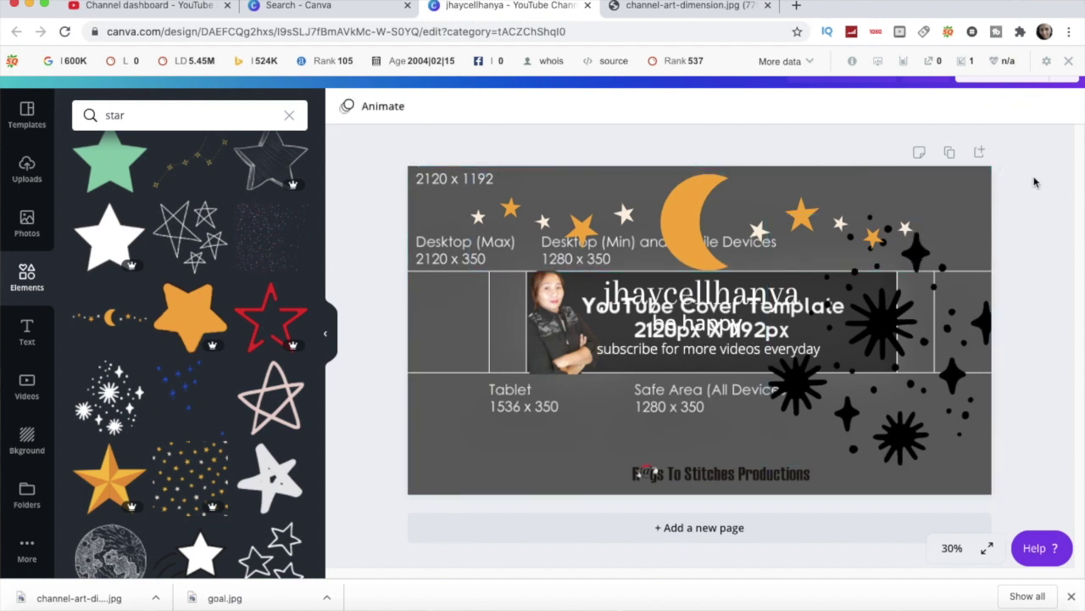
click(899, 195)
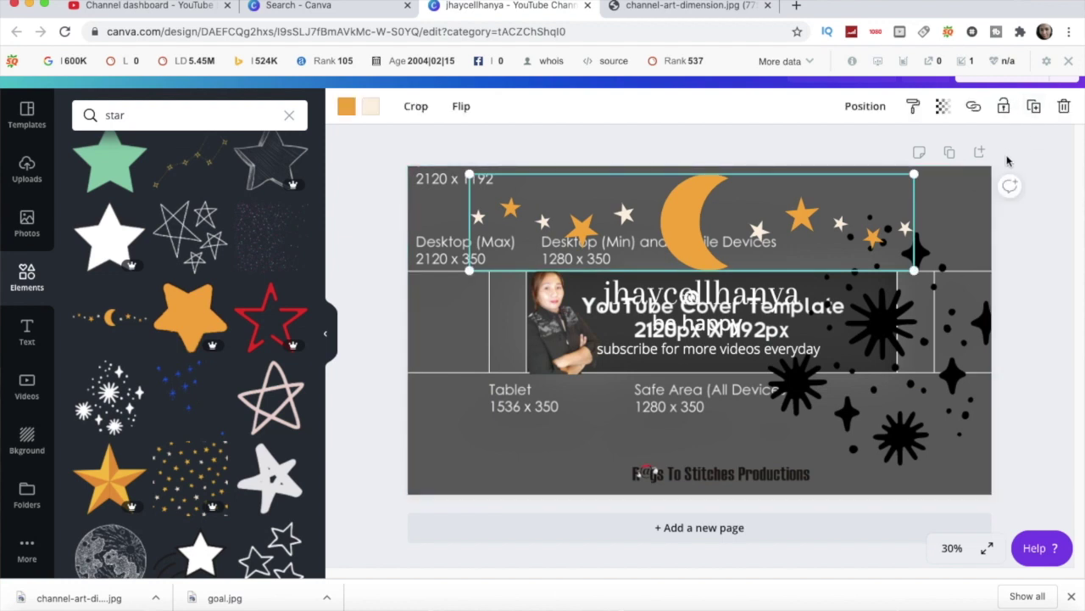
click(1008, 161)
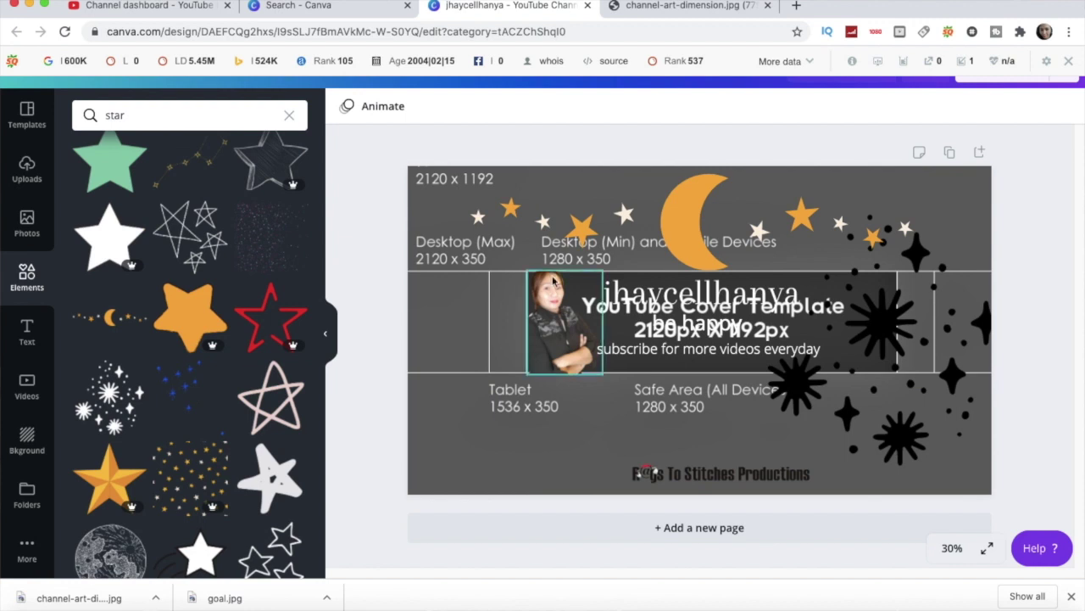
click(614, 188)
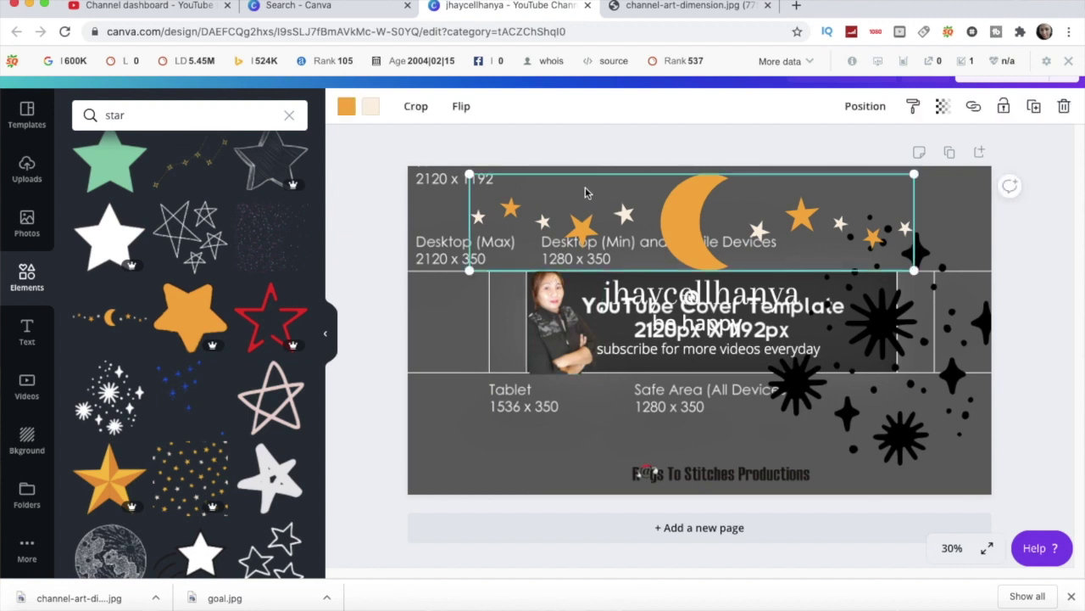
click(534, 134)
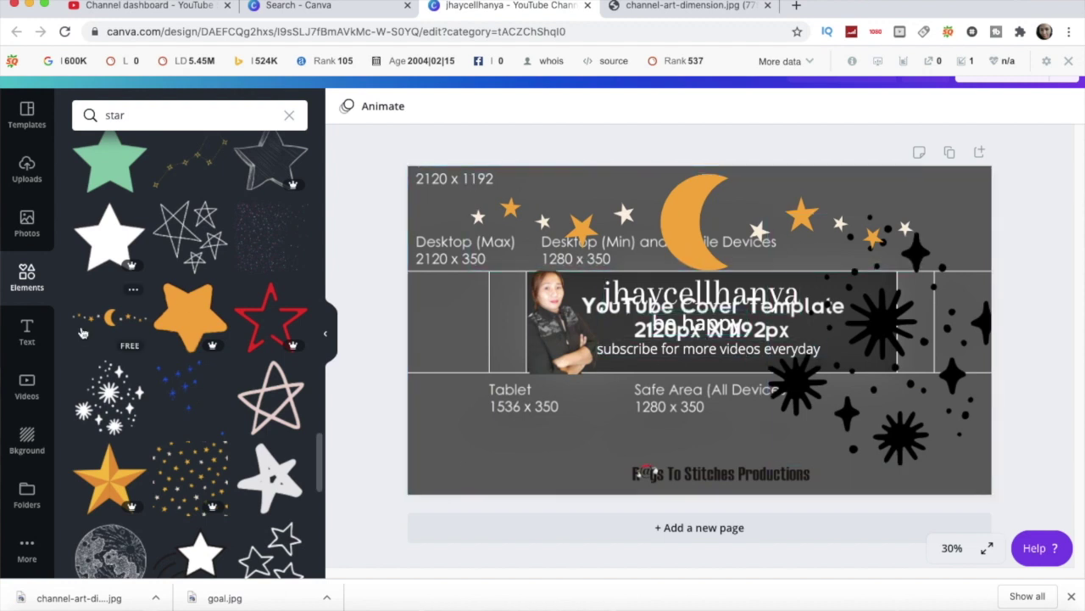
scroll(144, 305, down, 10)
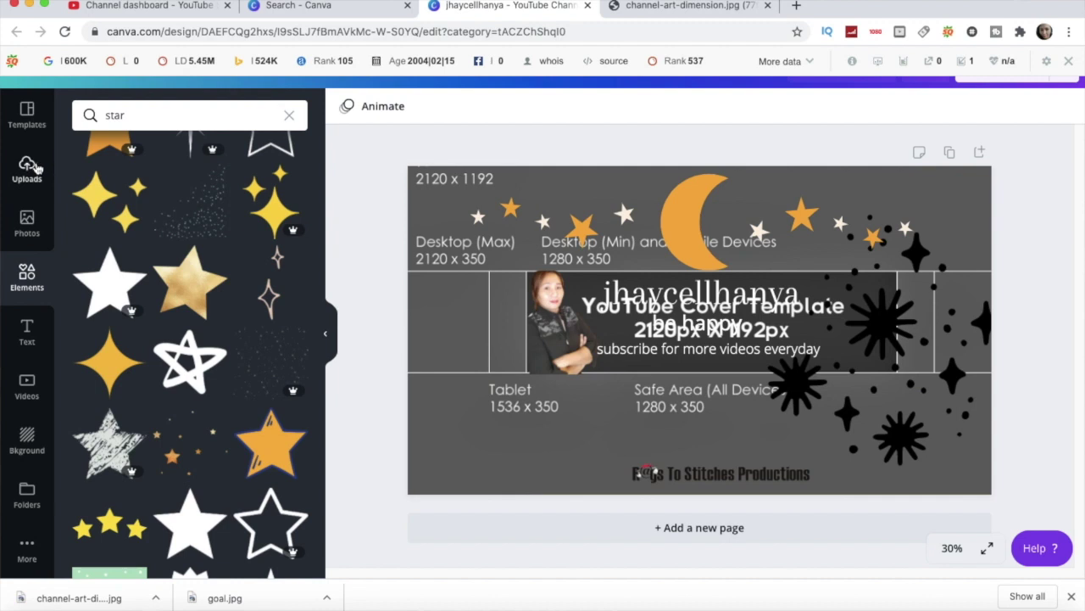
click(27, 168)
scroll(194, 312, down, 5)
scroll(194, 312, up, 5)
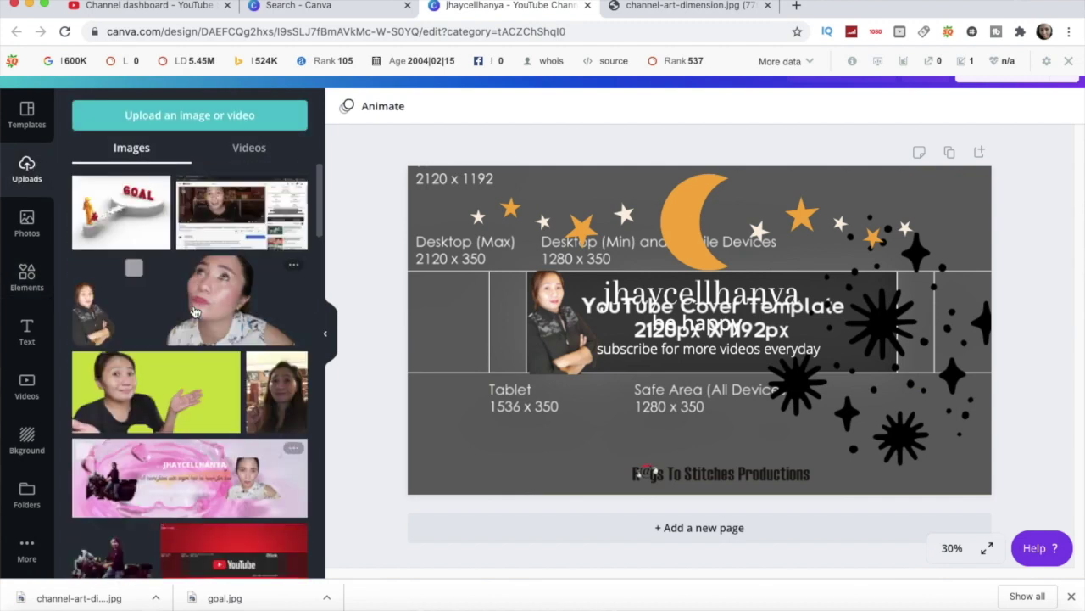
click(737, 235)
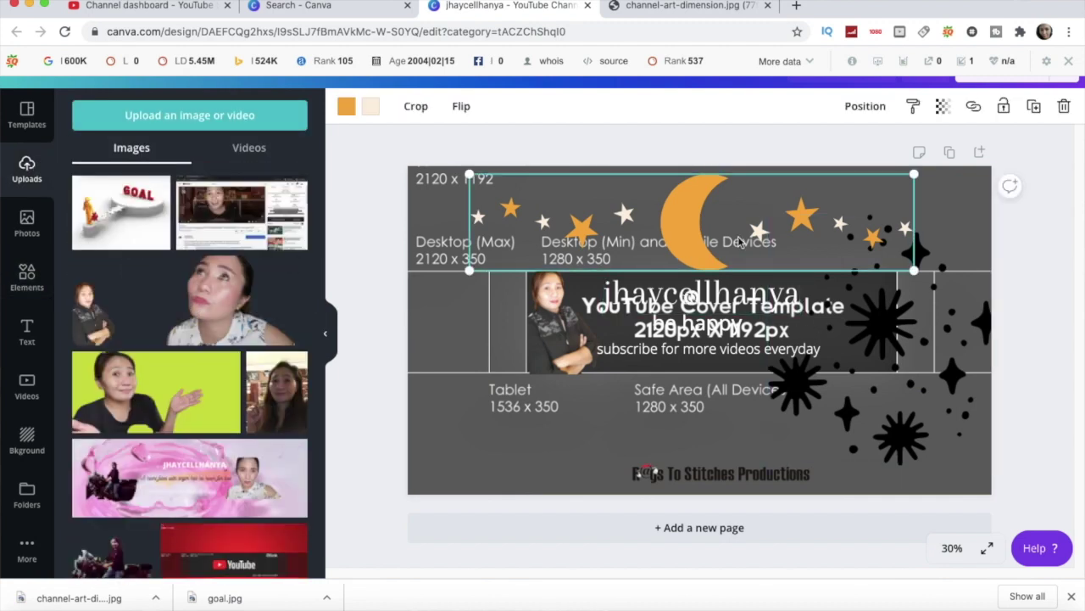
click(1041, 255)
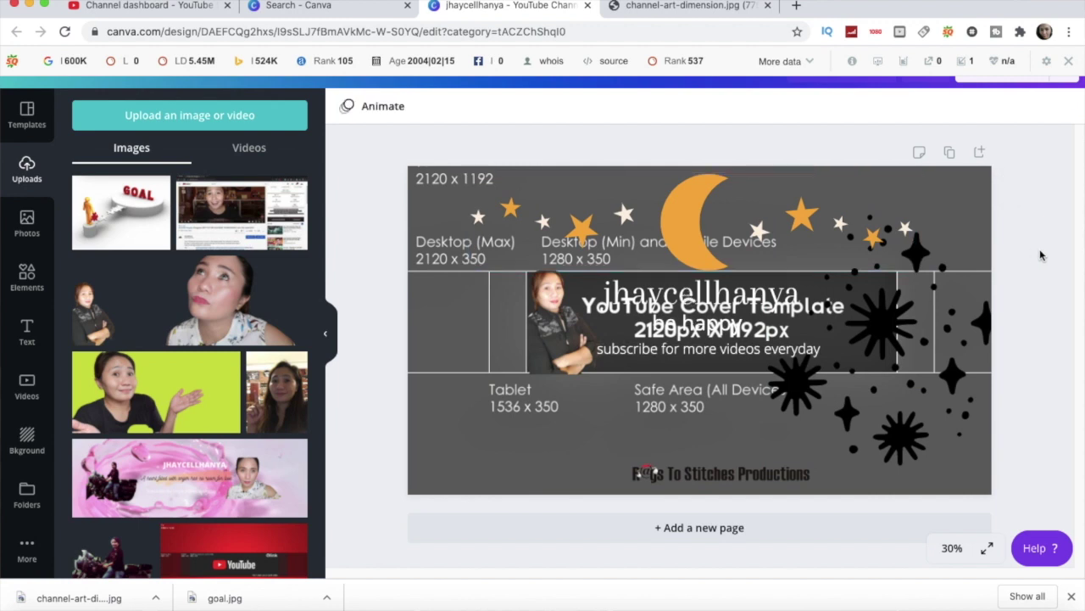
click(864, 210)
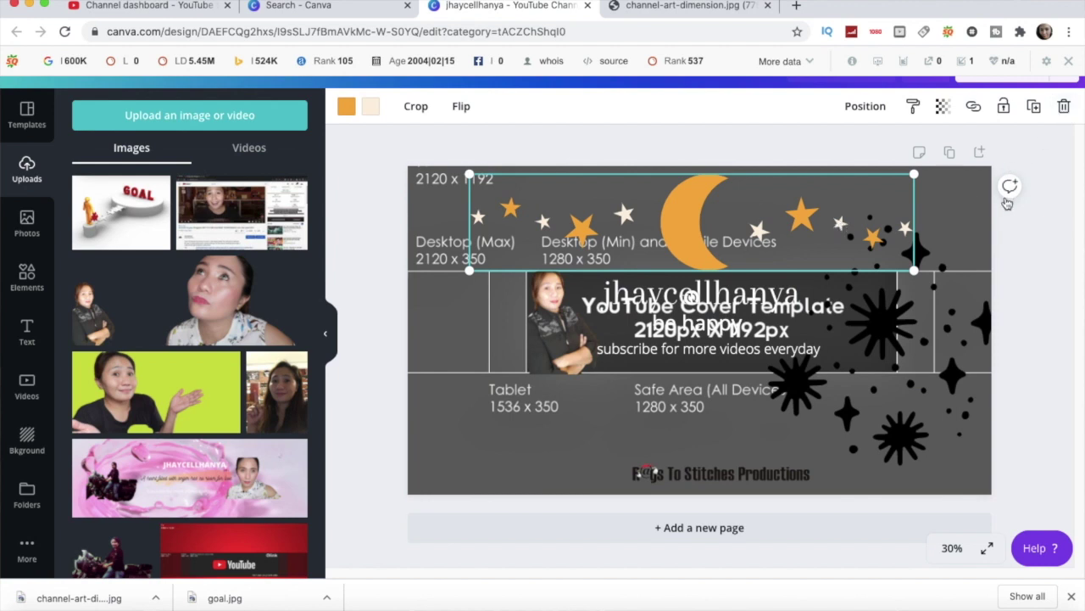
Unlock the grey size template image and delete it from the canvas
click(594, 444)
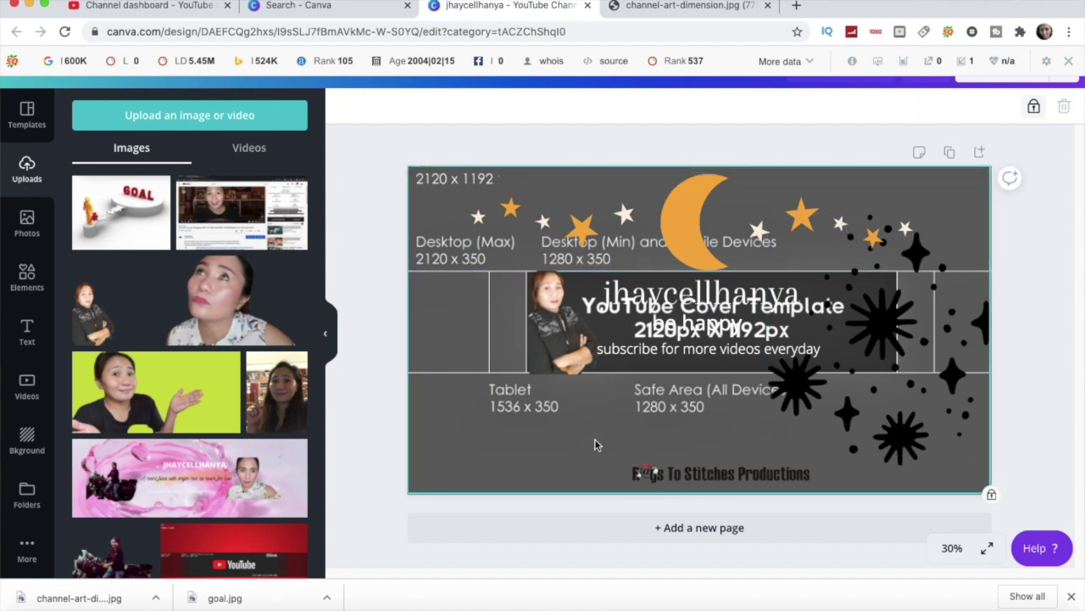
click(1033, 108)
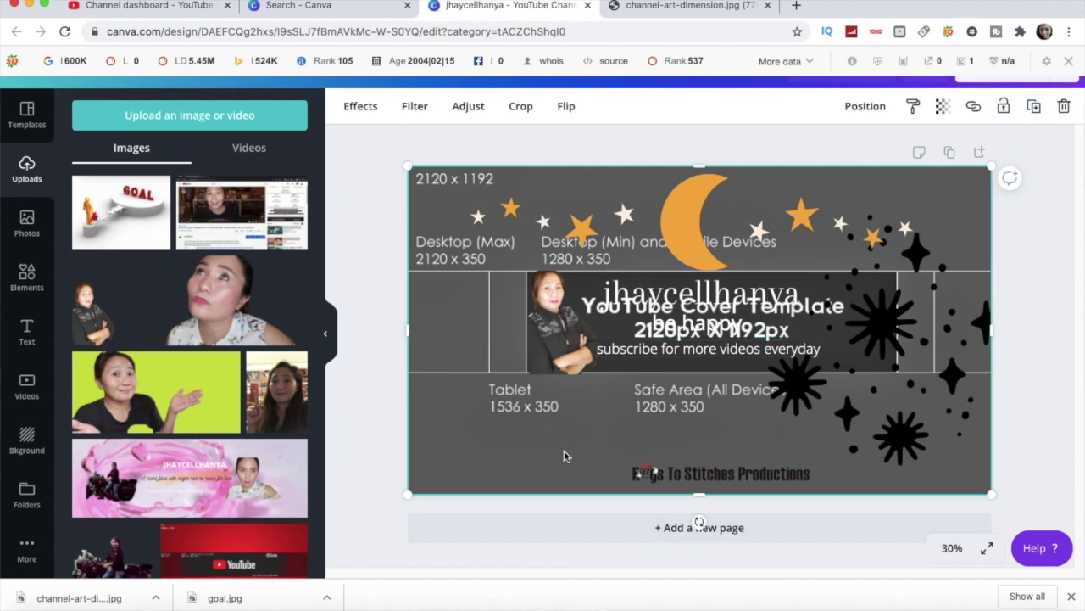
click(1065, 107)
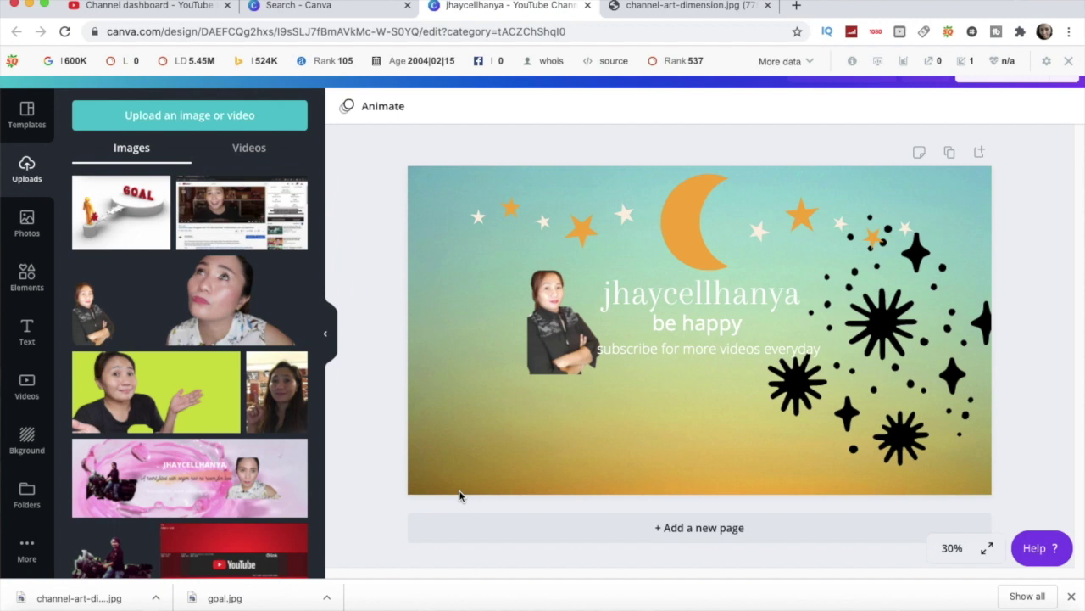
Colour the channel name, the "be happy" tagline and the "subscribe for more videos everyday" text black
click(670, 307)
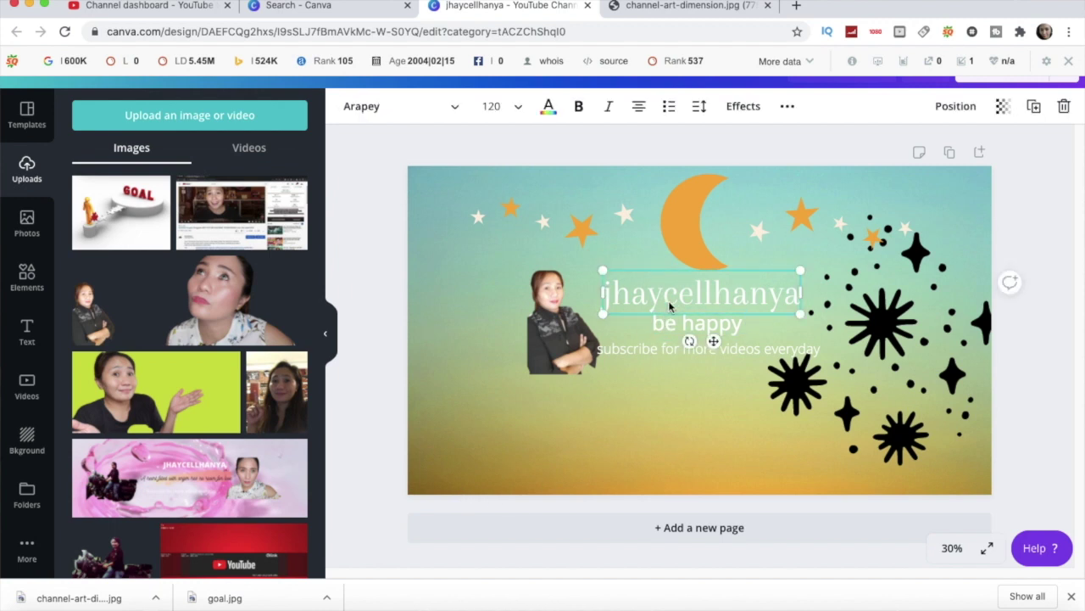
click(549, 106)
click(88, 257)
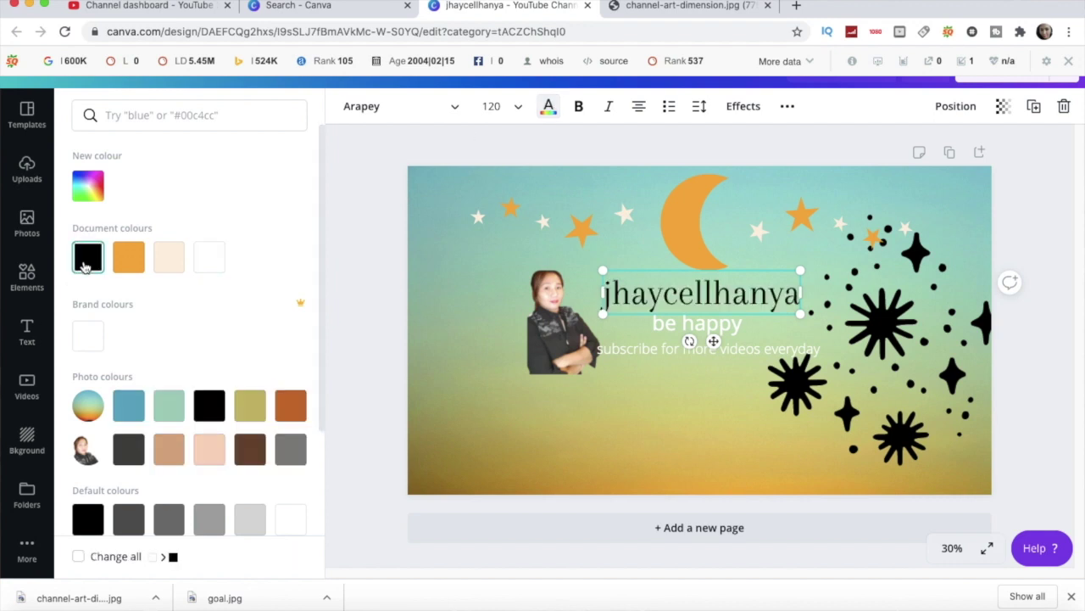
click(695, 327)
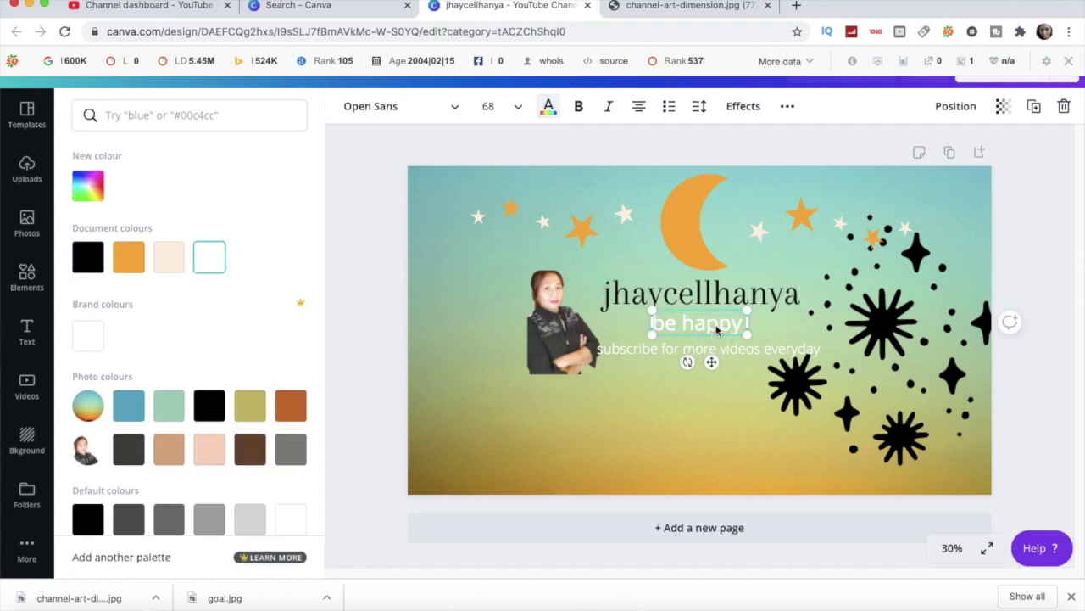
click(87, 255)
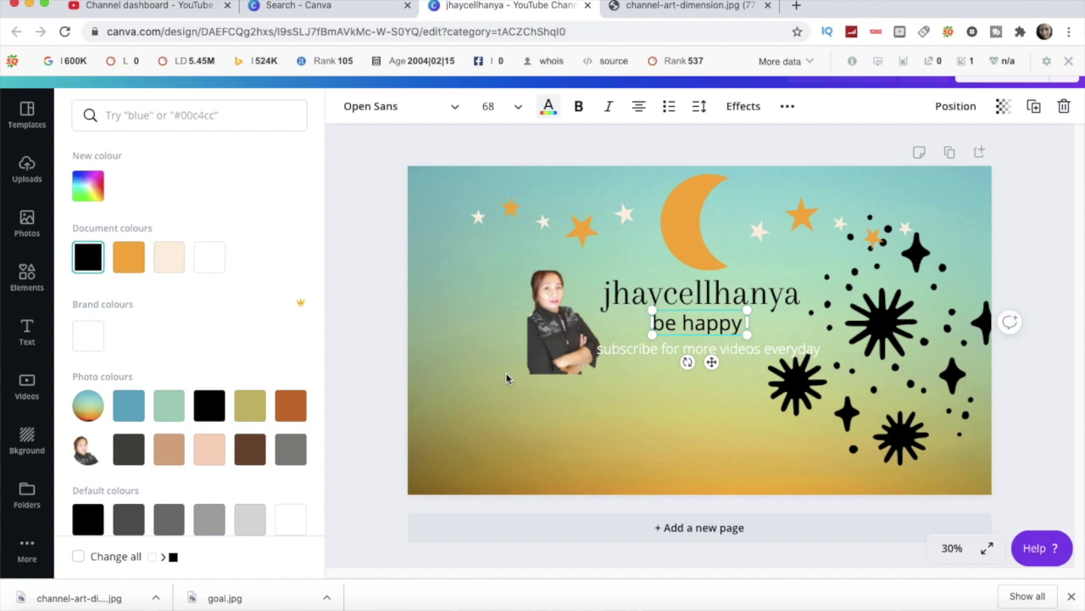
click(780, 350)
click(84, 263)
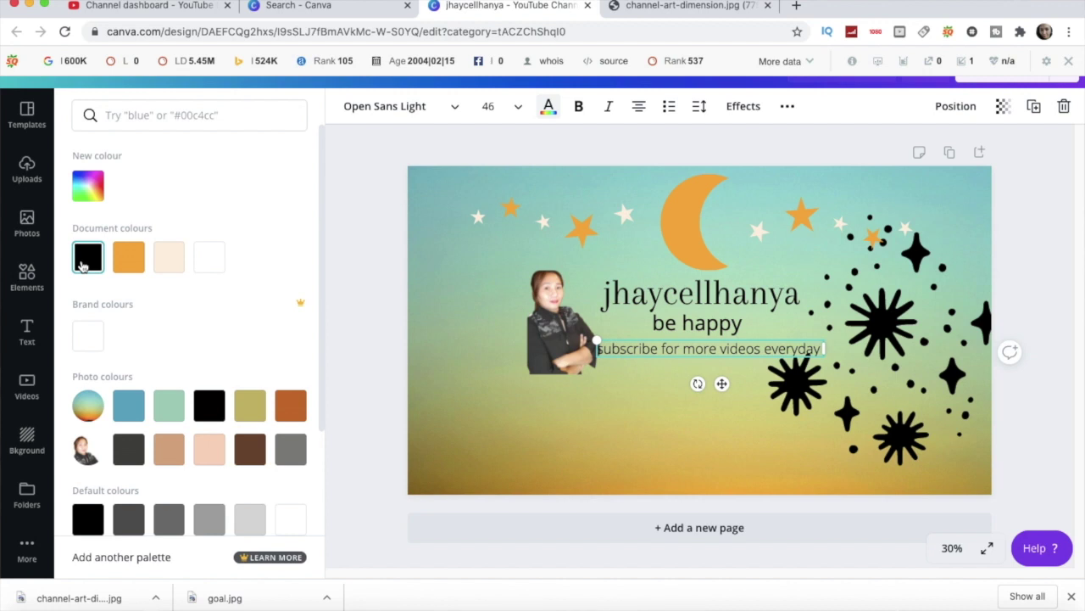
Insert the scattered small dots graphic from the star results, enlarge it to nearly the canvas height and place it at the canvas's left end
click(671, 211)
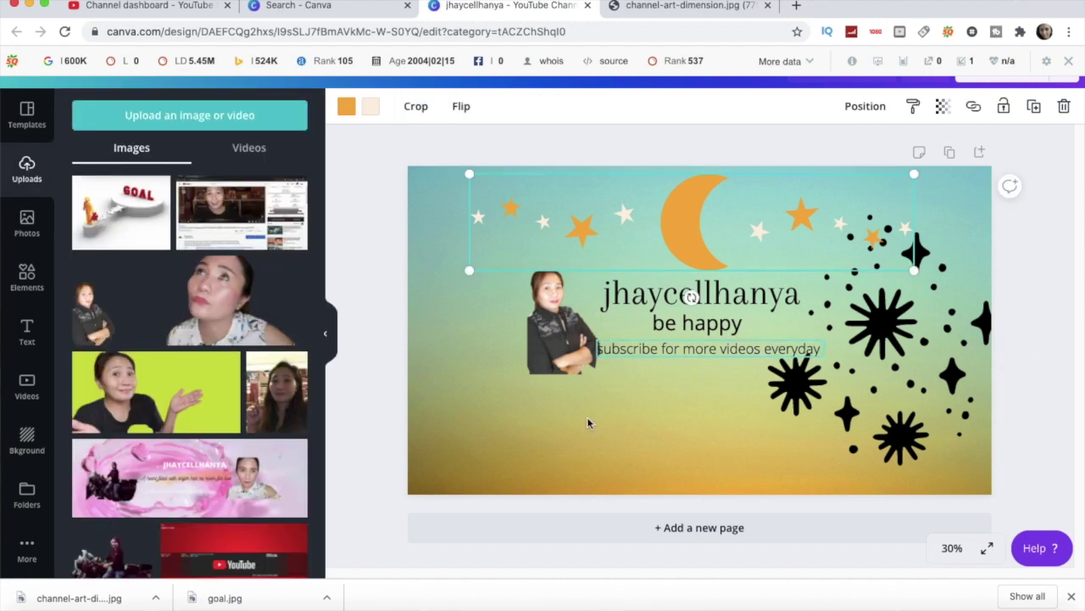
click(570, 439)
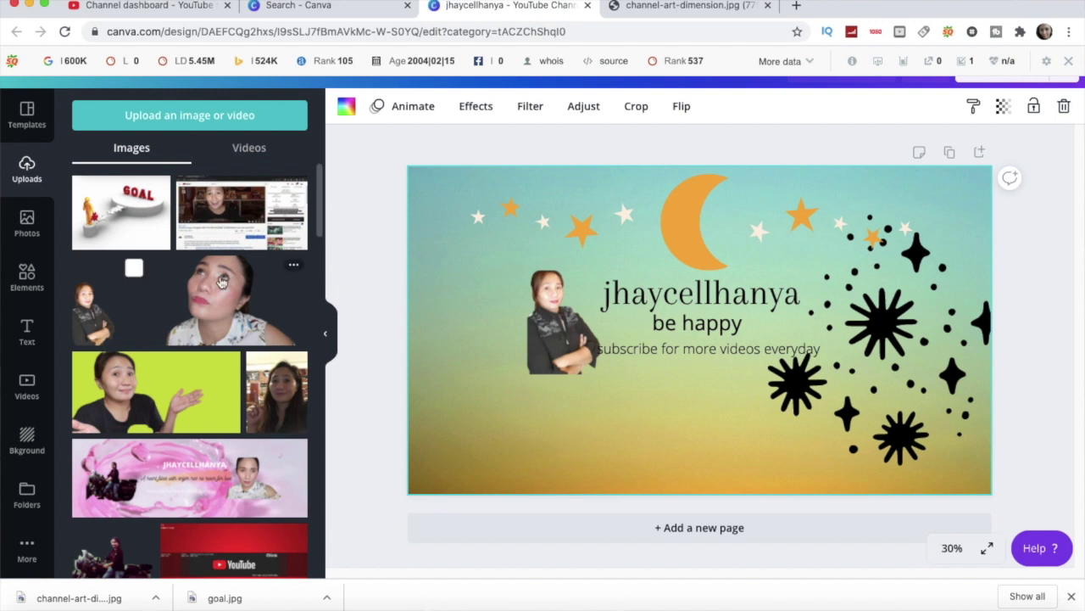
click(30, 287)
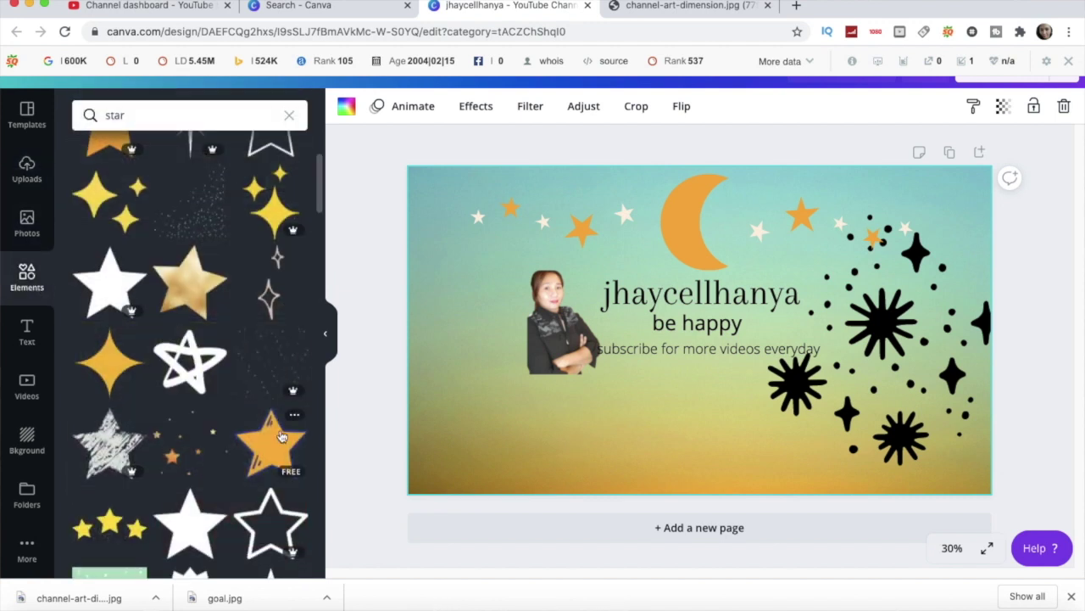
click(208, 227)
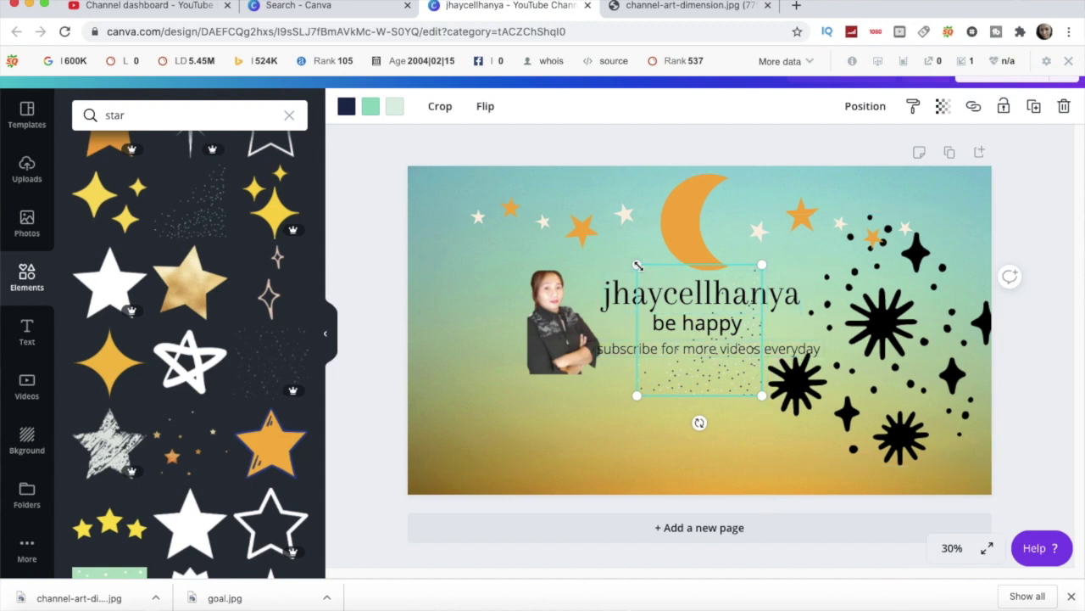
drag(637, 264, 520, 146)
drag(635, 266, 533, 362)
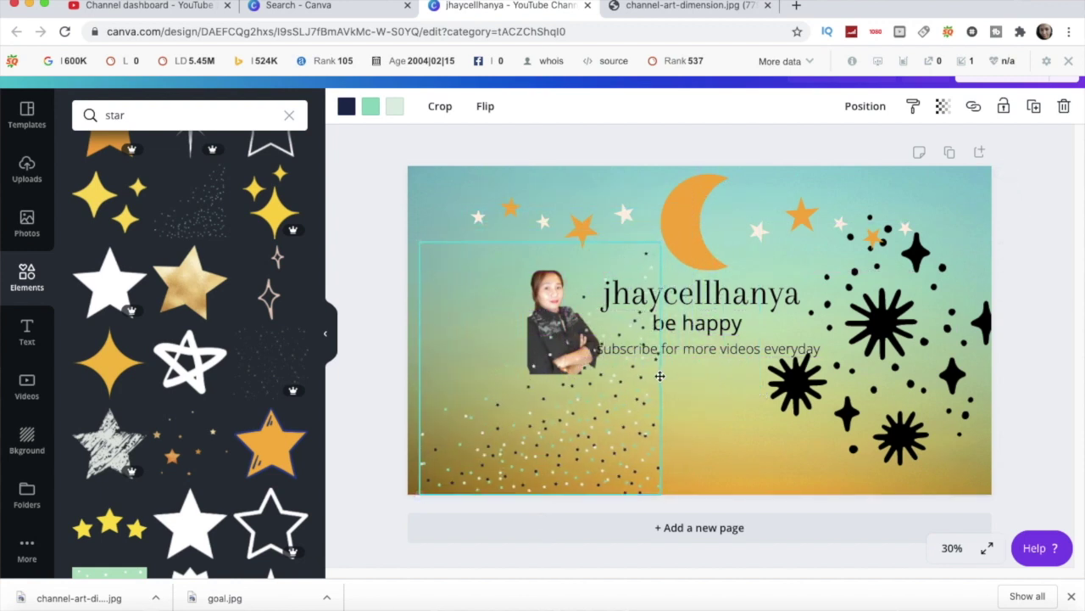
drag(661, 242, 751, 194)
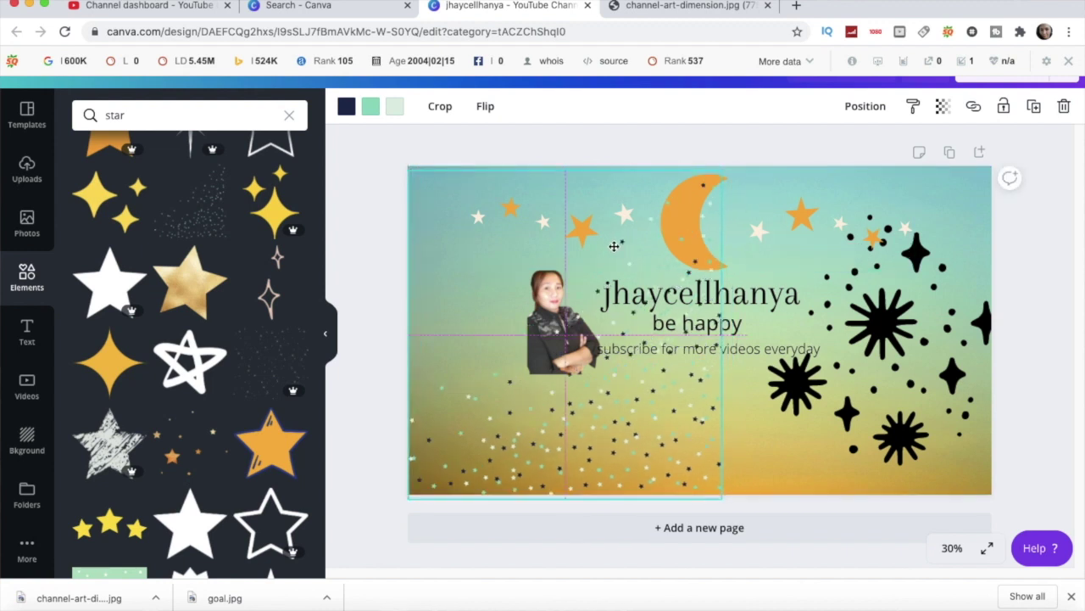
Nudge the scattered small stars graphic until it lines up with the canvas's left and bottom edges
click(769, 400)
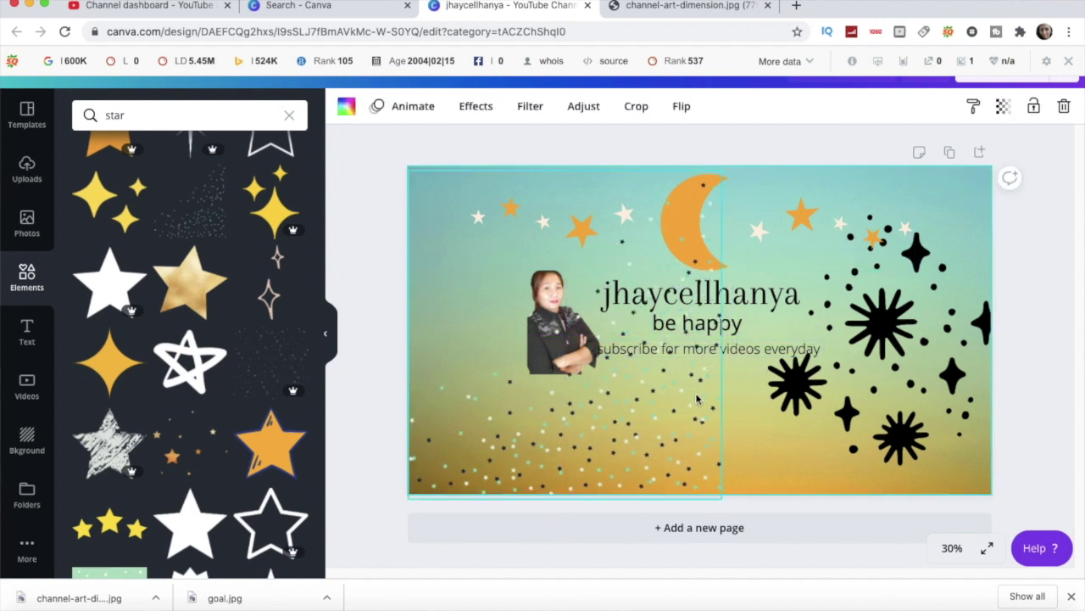
click(723, 377)
mouse_move(721, 364)
mouse_down()
mouse_move(738, 374)
mouse_move(723, 370)
mouse_move(717, 333)
mouse_move(716, 363)
mouse_up()
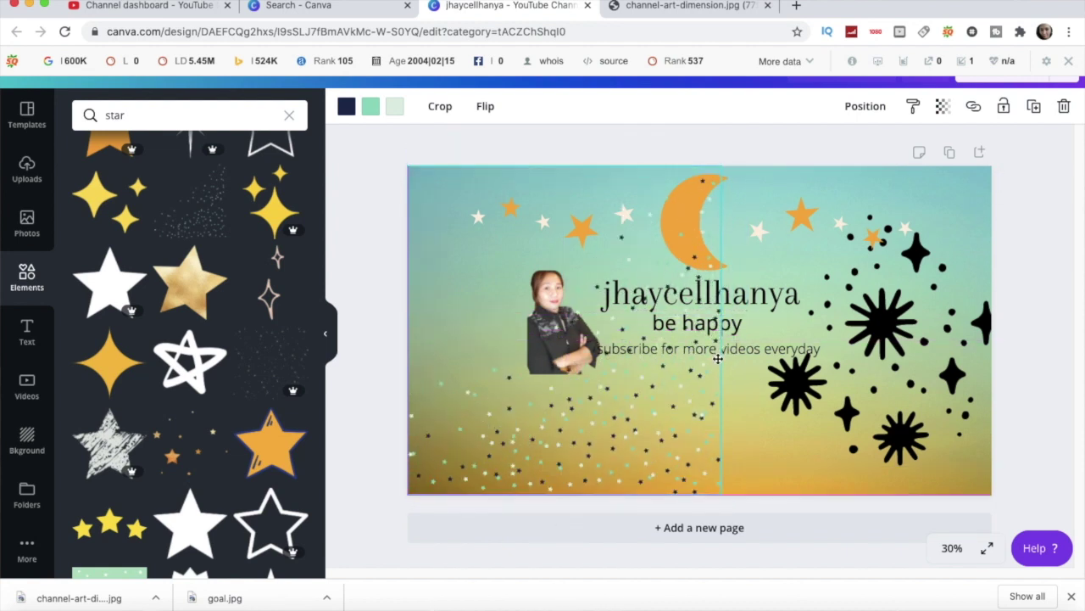
click(819, 445)
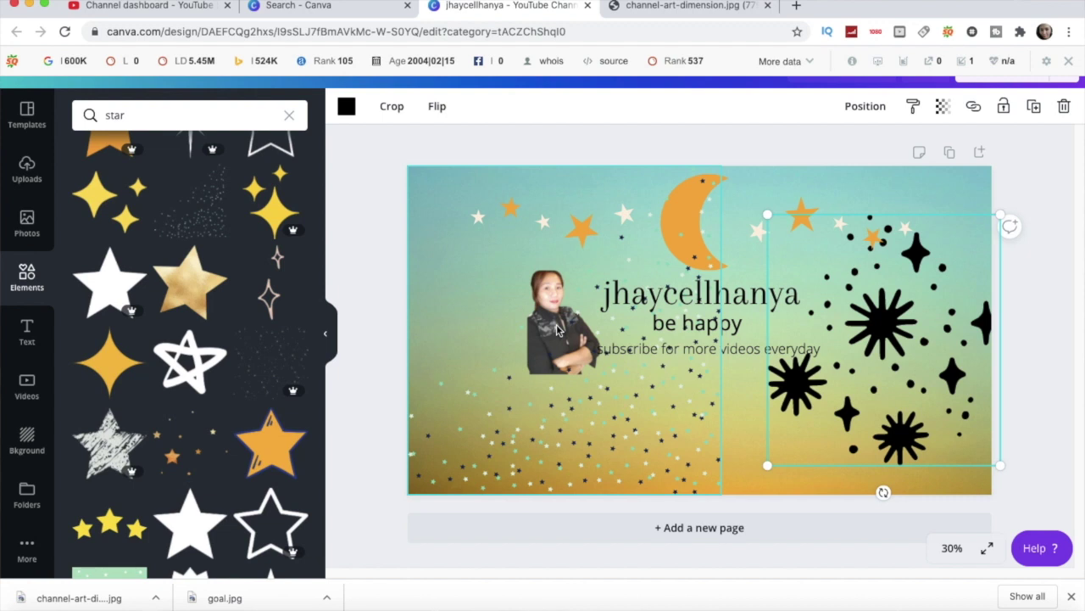
Download the finished channel art as a PNG at 2560 x 1440 px
click(764, 145)
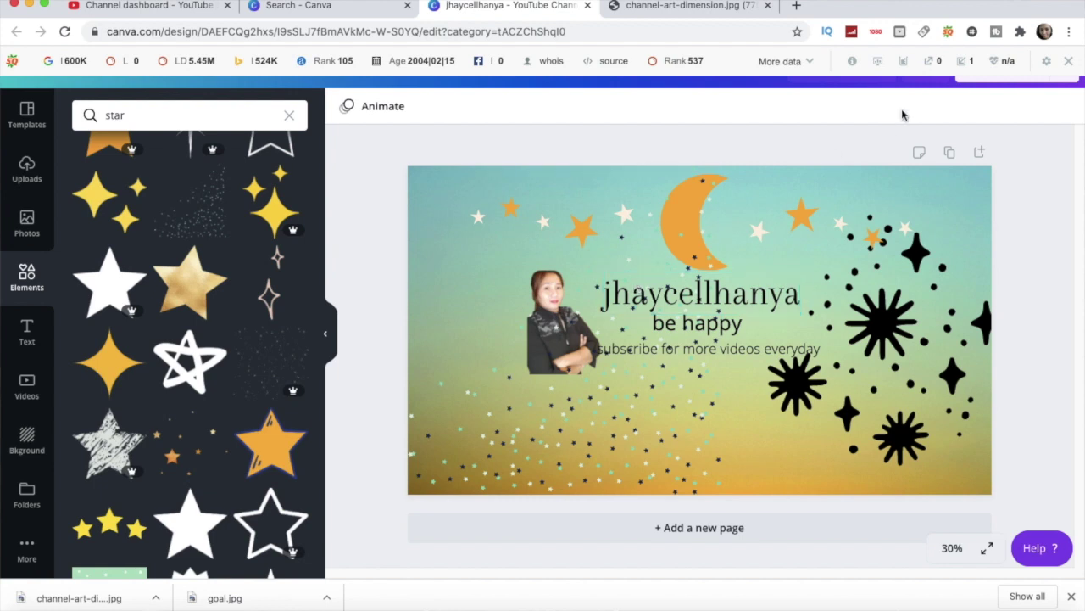
click(1005, 84)
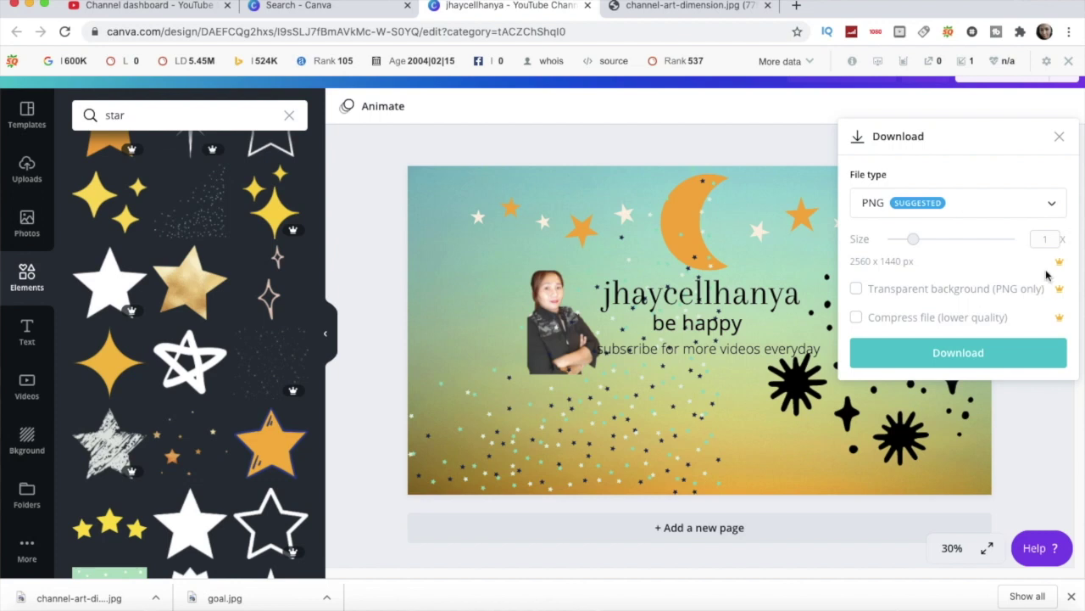
click(952, 354)
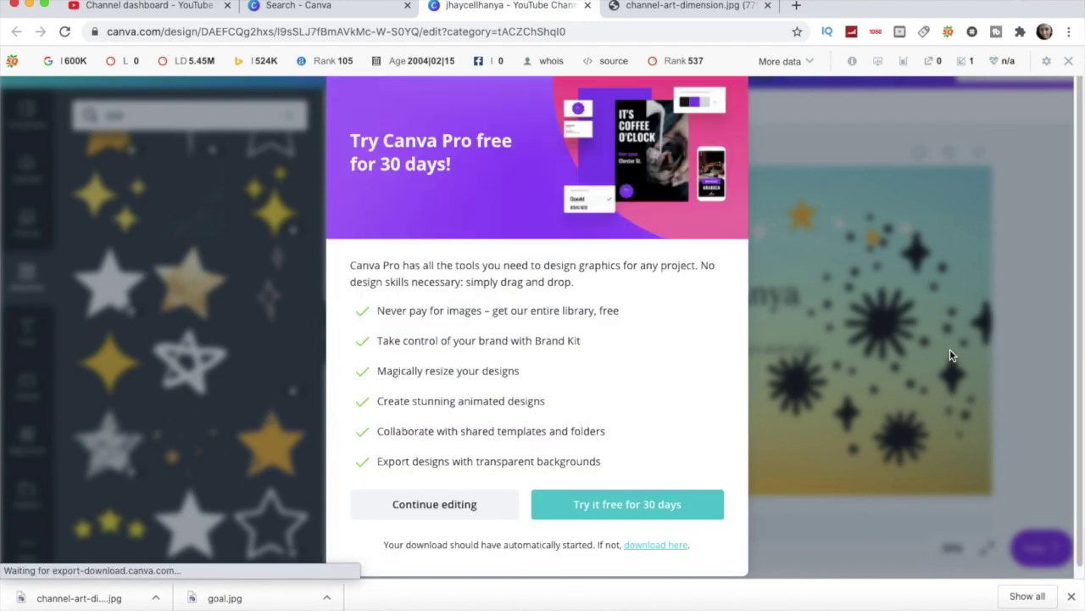
Switch to Preview with the downloaded channel art open and move the image file from Downloads to the Pictures folder
key(super+Tab)
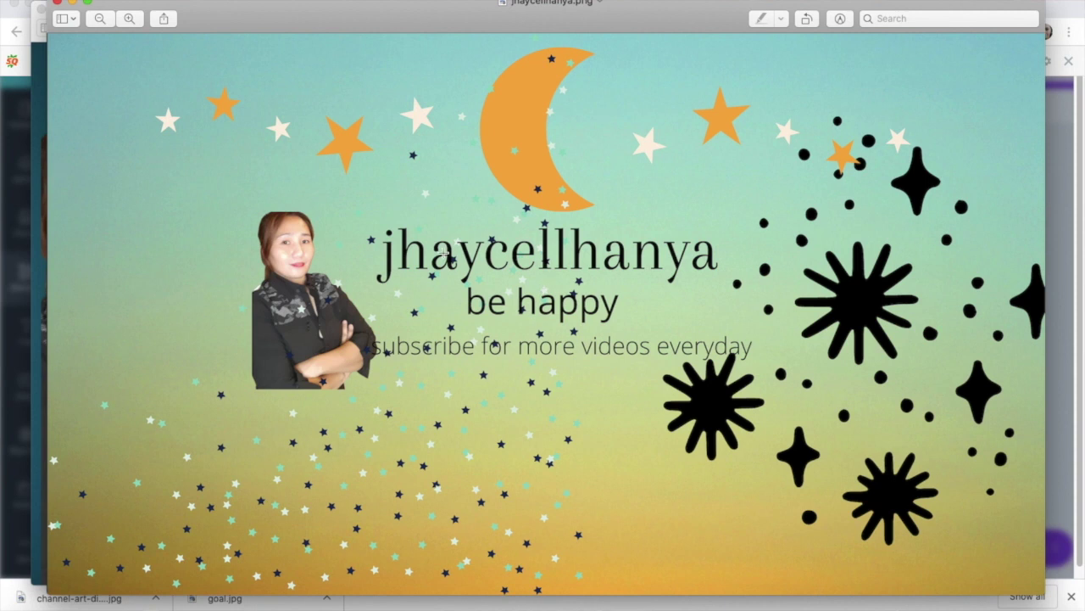
click(598, 3)
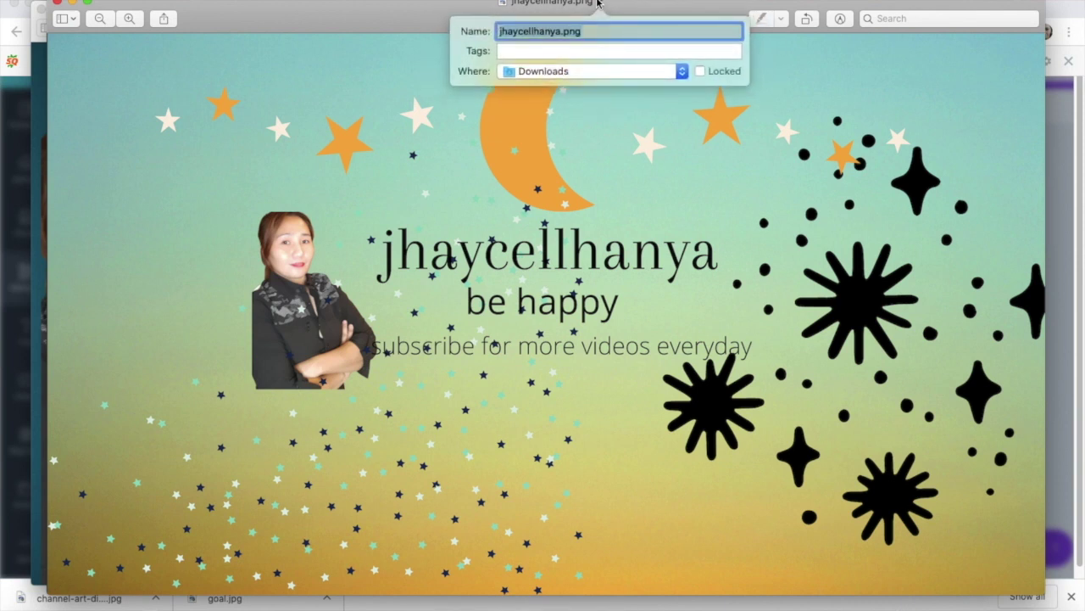
click(598, 71)
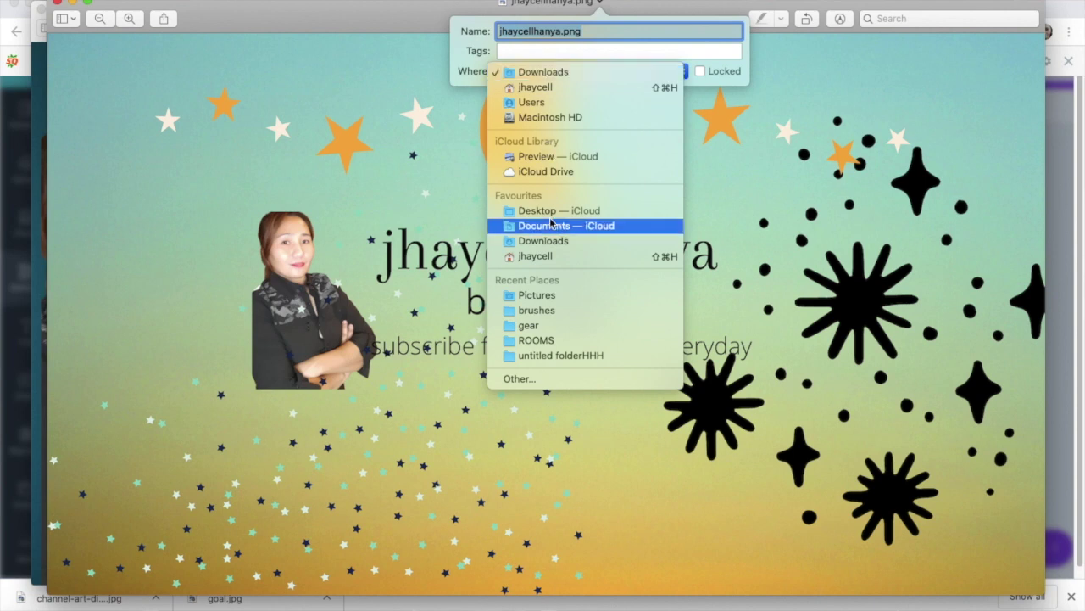
click(543, 296)
click(909, 129)
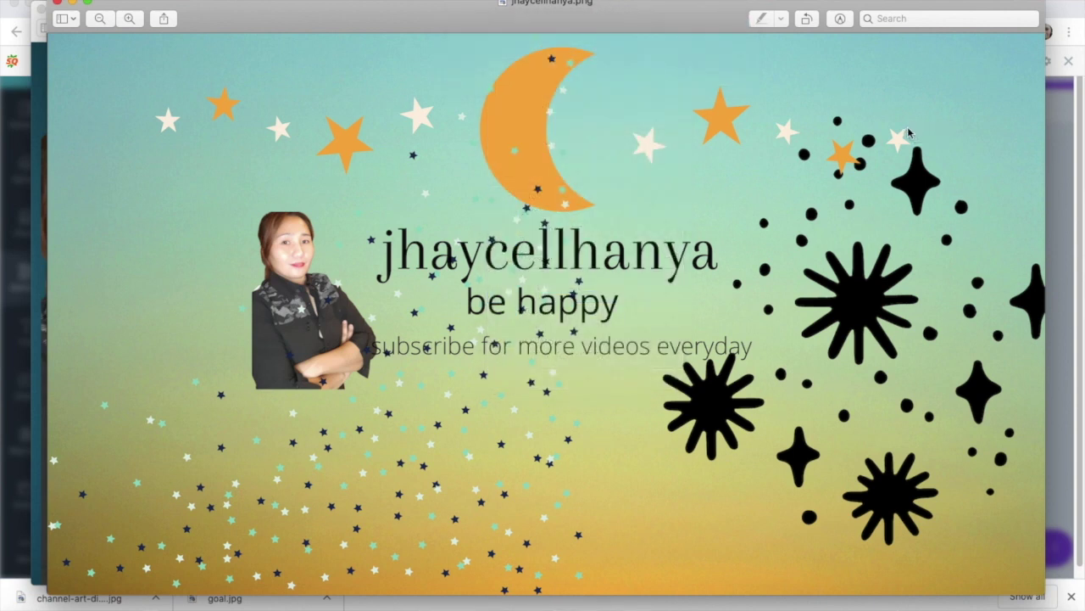